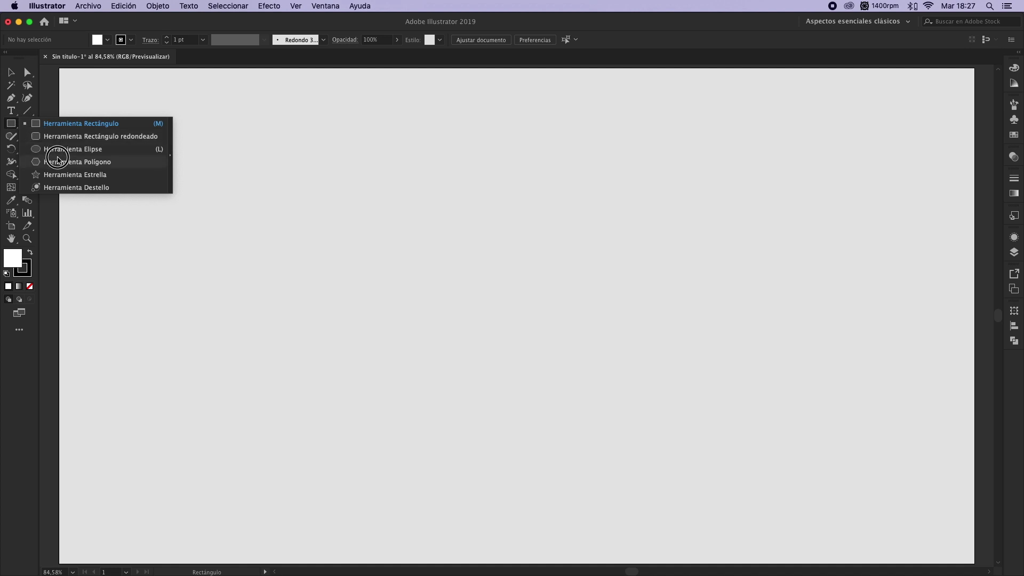
Draw an upright equilateral triangle about 240 px wide with the Polygon tool, keeping its base horizontal
left_click_drag(428, 221, 484, 295)
key("Down")
key("Down")
key("Down")
key("shift")
key("v")
Center the triangle horizontally and vertically on the artboard and remove its fill
left_click(519, 42)
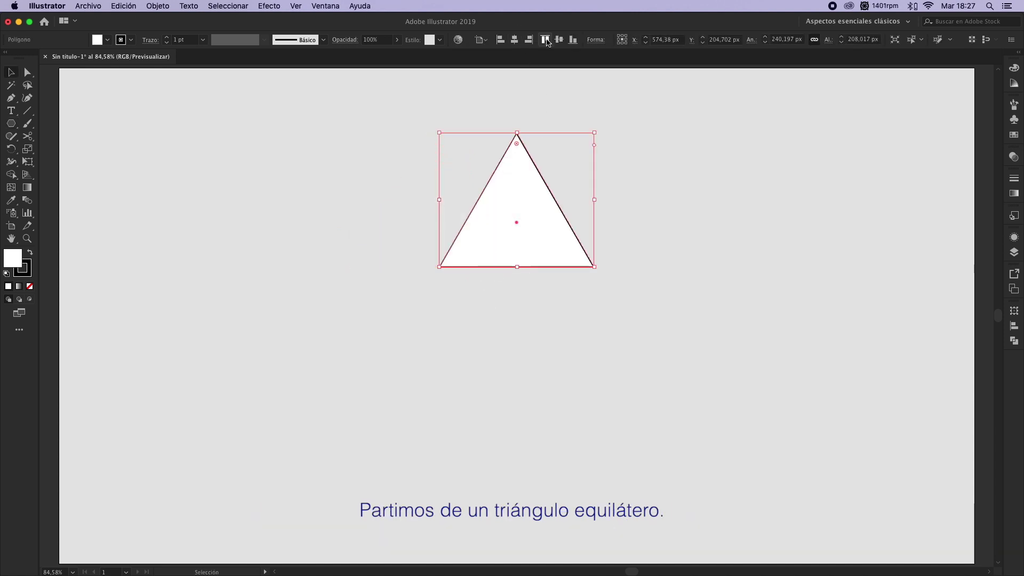
left_click(558, 40)
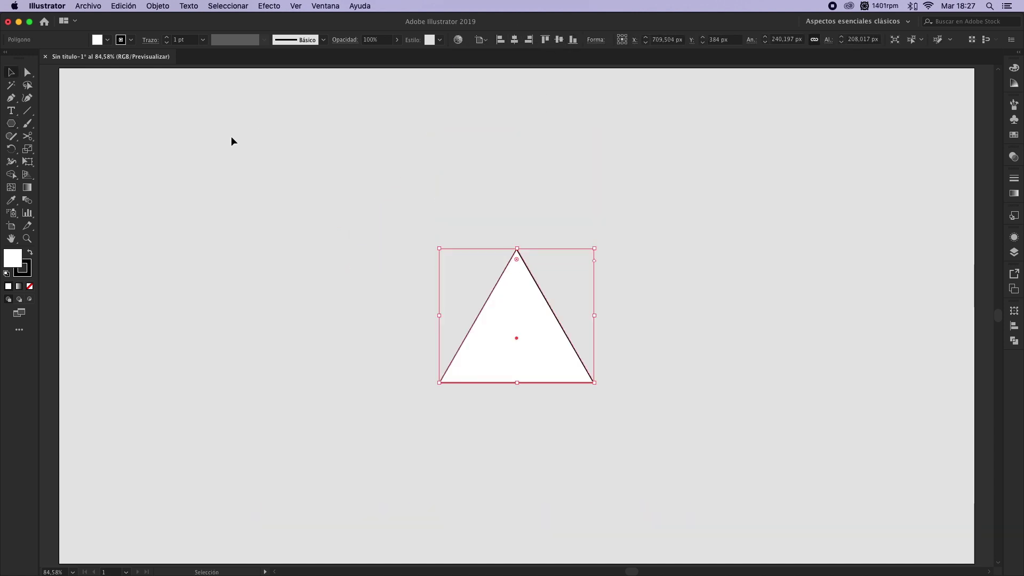
left_click(30, 288)
Copy the triangle's height and create a circle with that value, 208.017 px, as width and height
left_click(863, 40)
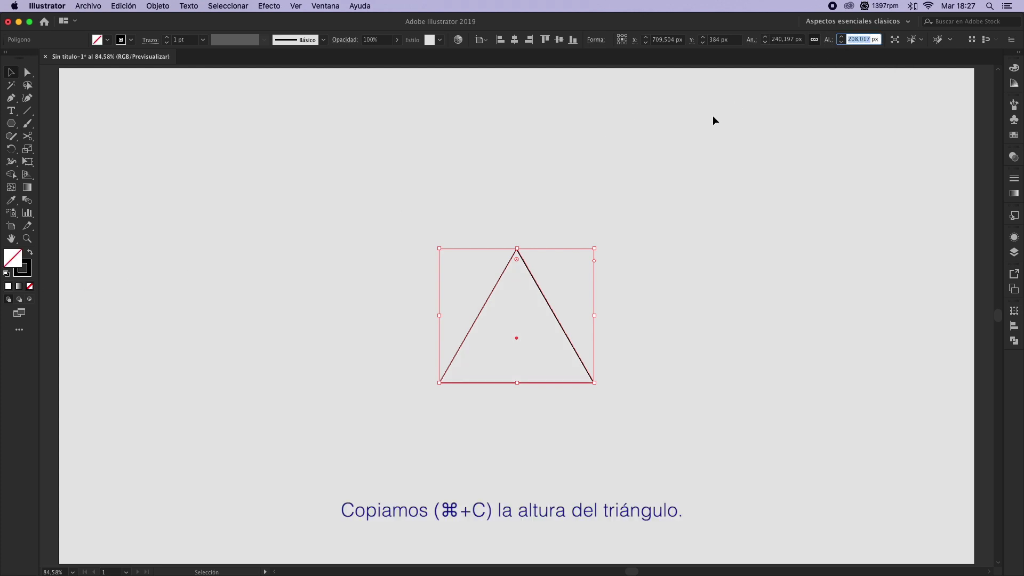
left_click(635, 188)
key("l")
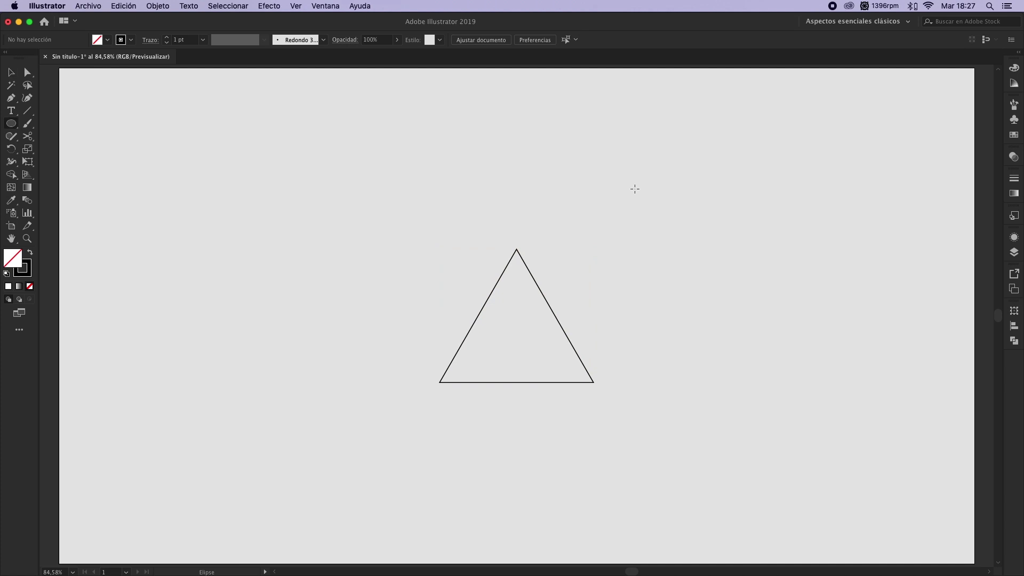
left_click(635, 188)
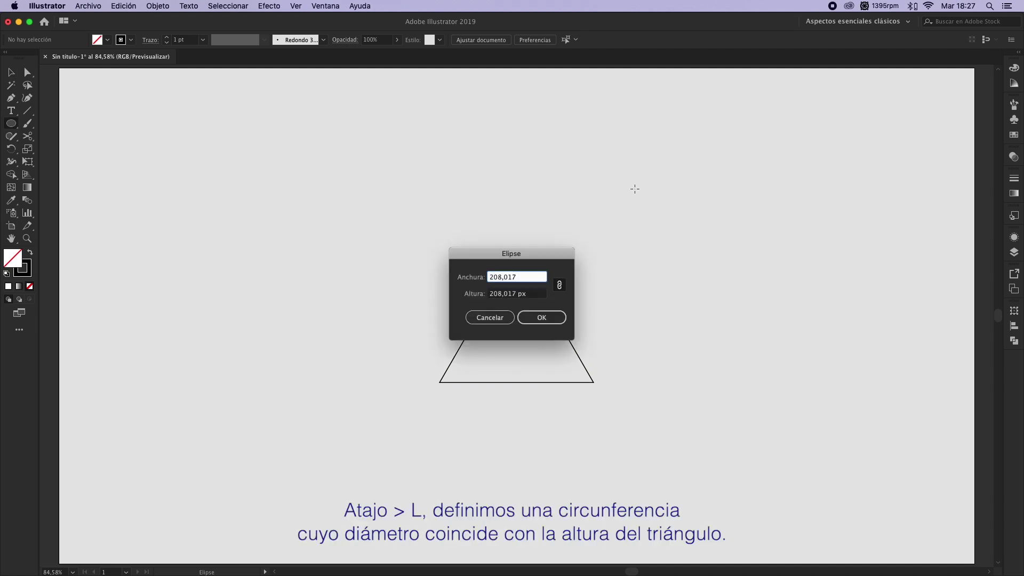
key("Return")
key("v")
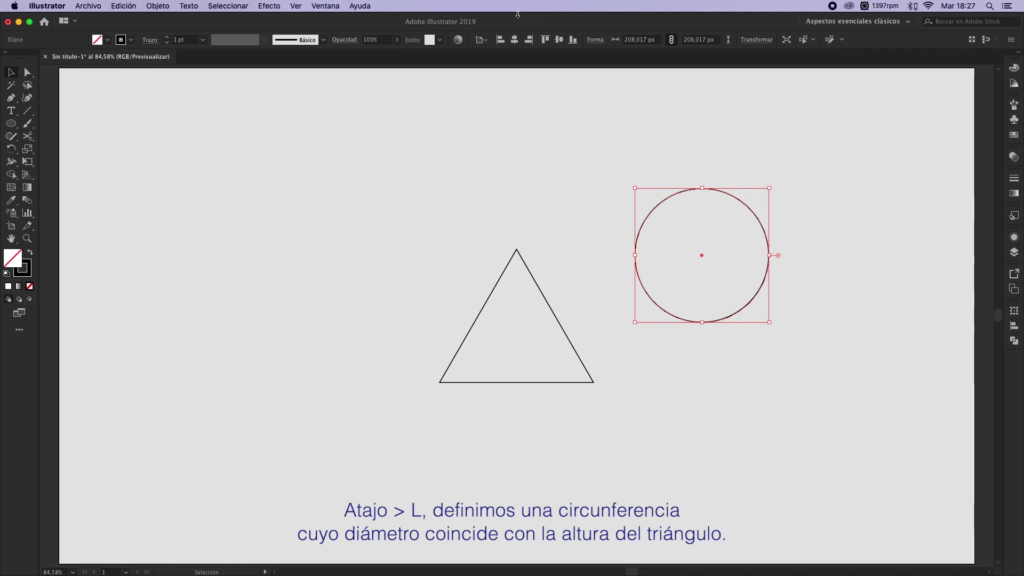
Center the circle on the artboard and move it down until its center sits on the midpoint of the triangle's base
left_click(516, 40)
left_click(559, 40)
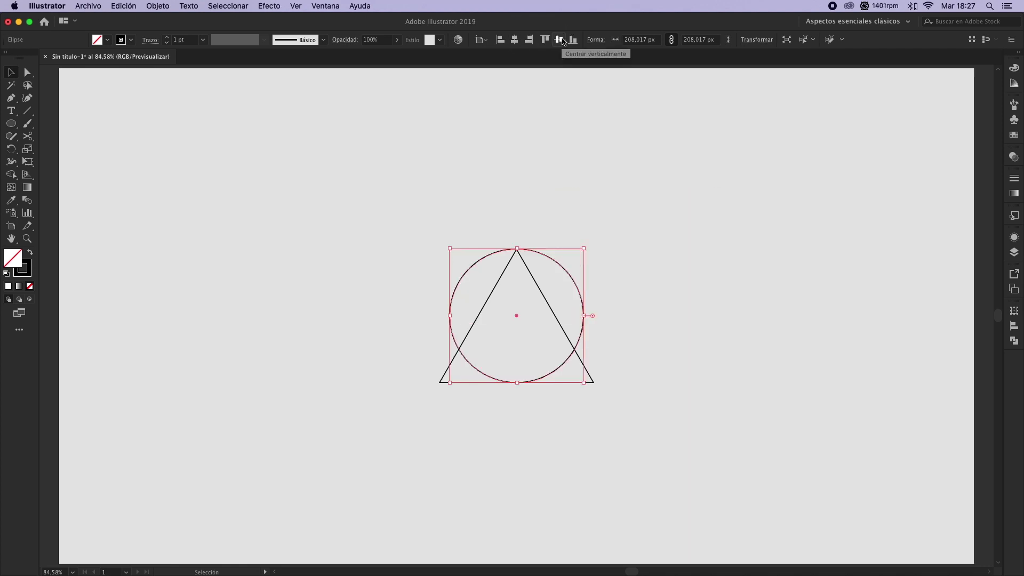
left_click(507, 236)
left_click_drag(532, 252, 539, 340)
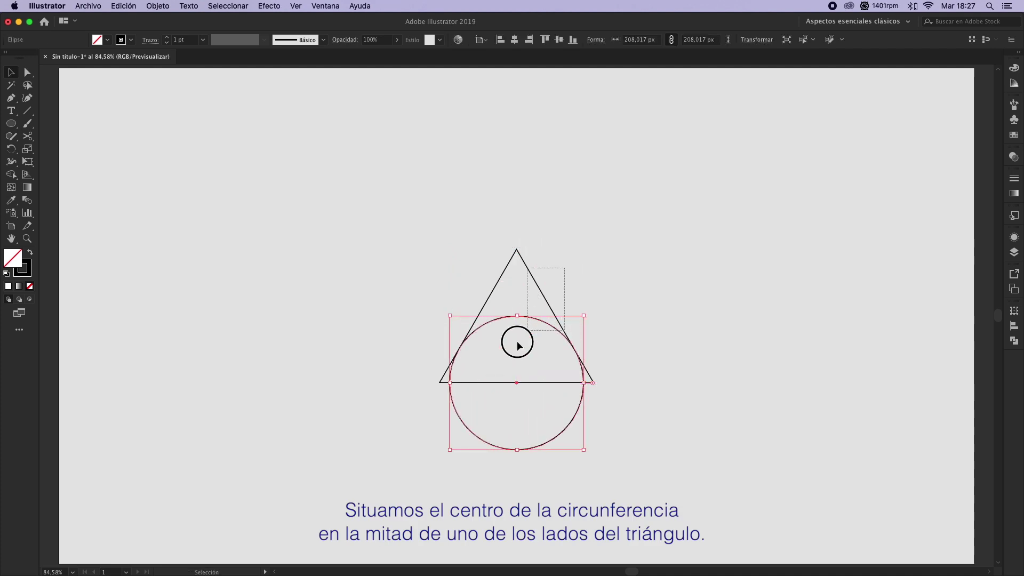
Duplicate the triangle and circle to the left of the originals as a group and rotate that group by 240°
left_click(551, 309, "shift")
left_click_drag(544, 296, 312, 312)
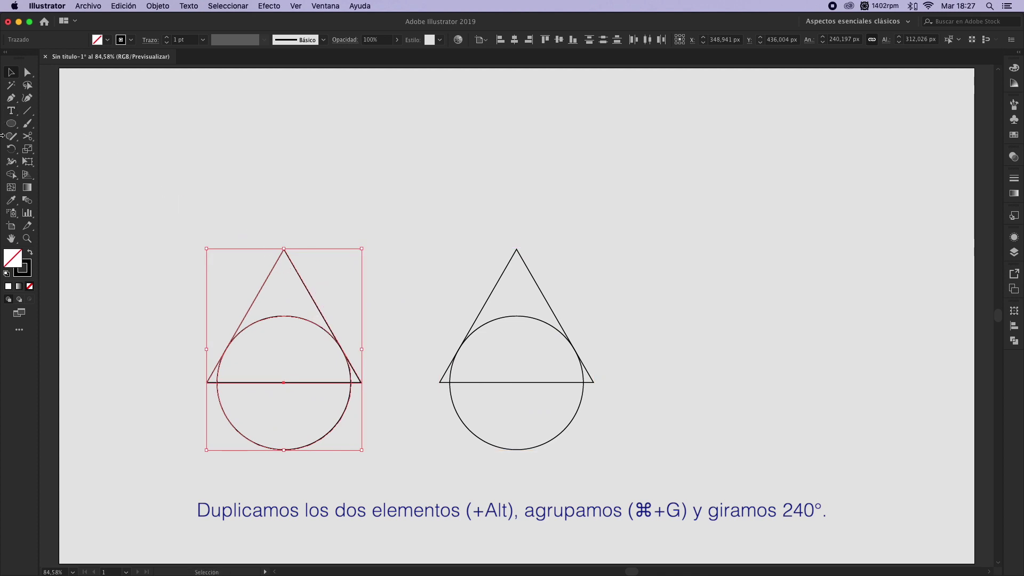
key("super+g")
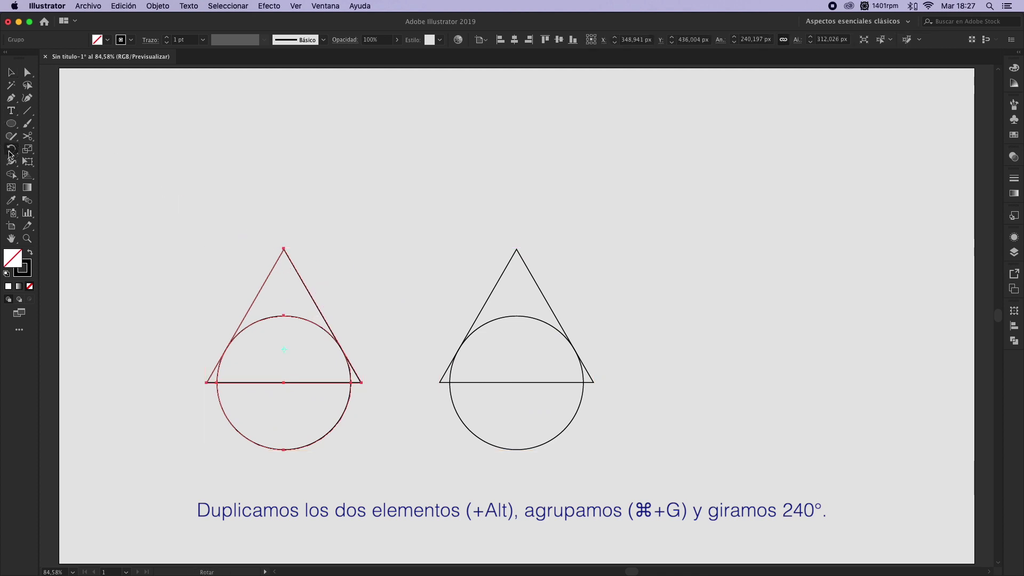
double_click(9, 152)
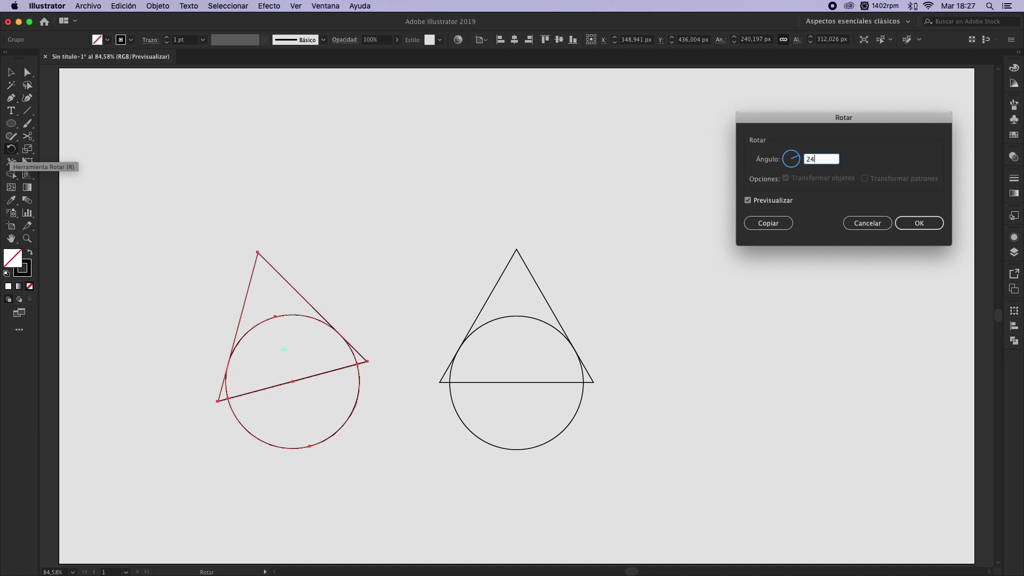
type("240")
key("Return")
Place the rotated group so its triangle coincides with the original one, and remove the duplicate triangle
key("v")
left_click_drag(324, 319, 548, 304)
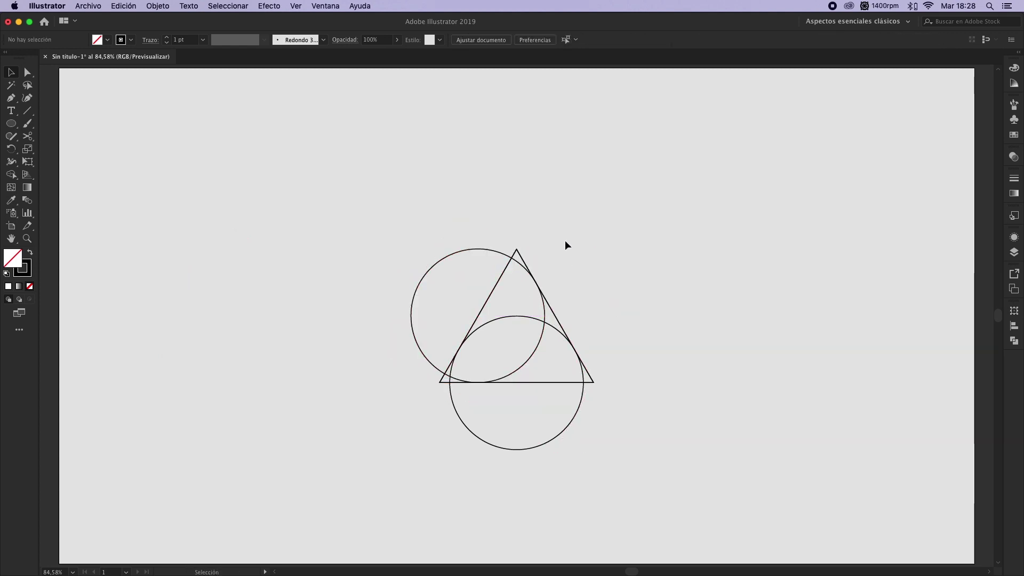
left_click(522, 258)
key("super+shift+a")
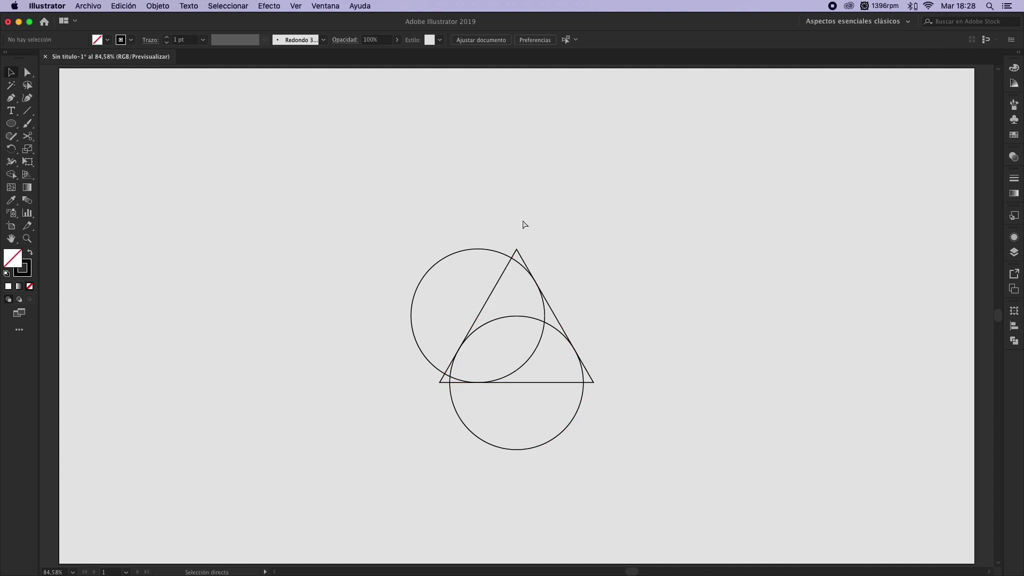
Show the rulers and add one horizontal and one vertical guide, both centered on the artboard
key("super+r")
left_click_drag(420, 66, 414, 126)
left_click_drag(45, 144, 185, 140)
left_click(518, 43)
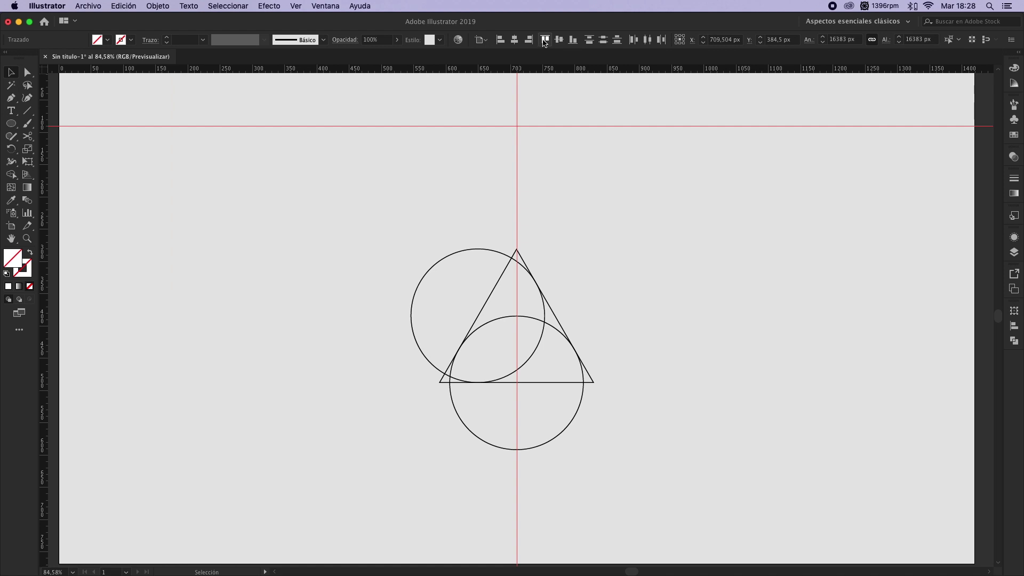
left_click(559, 40)
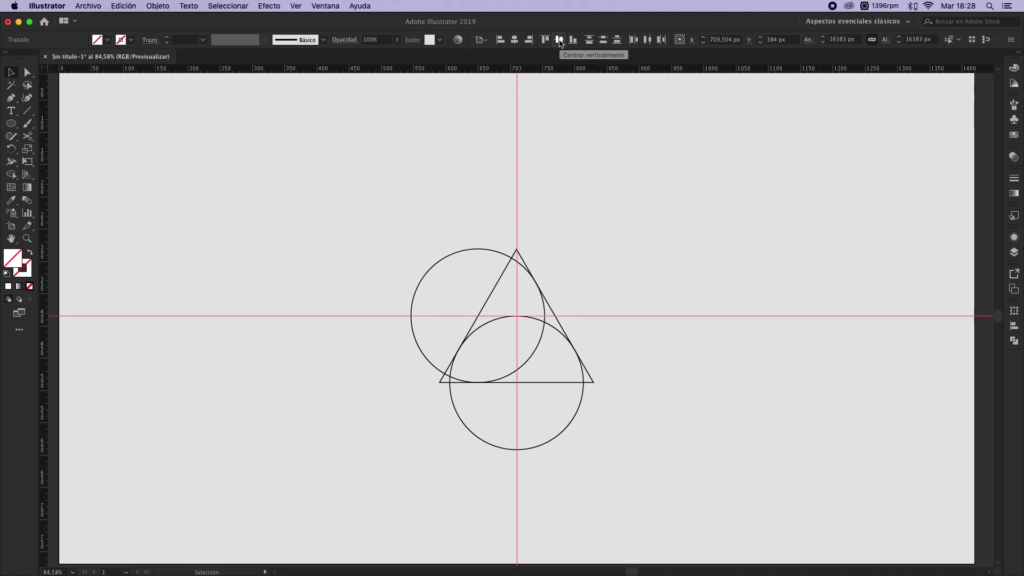
Lock the guides and hide the rulers
left_click(540, 182)
right_click(539, 183)
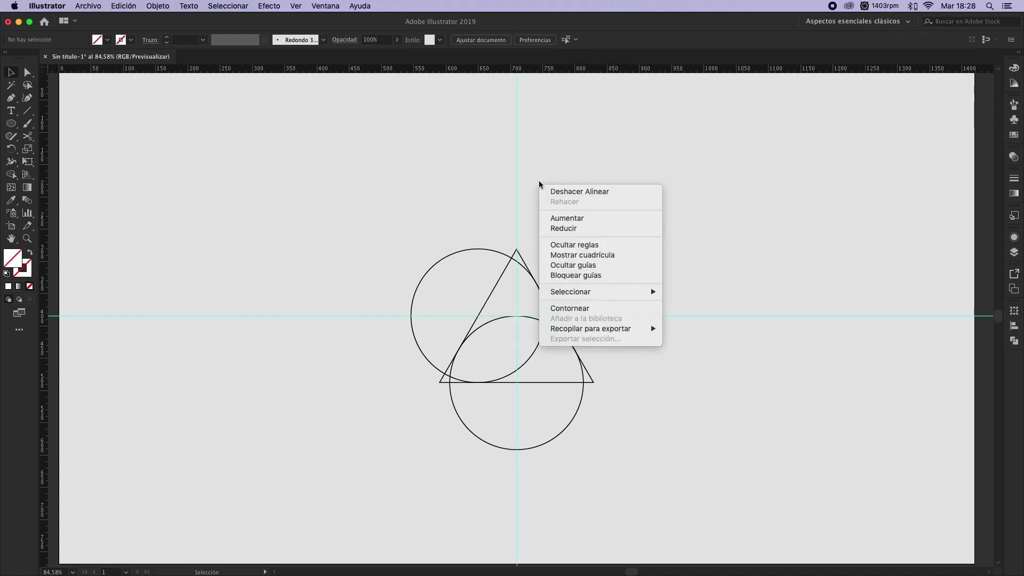
left_click(567, 274)
key("super+r")
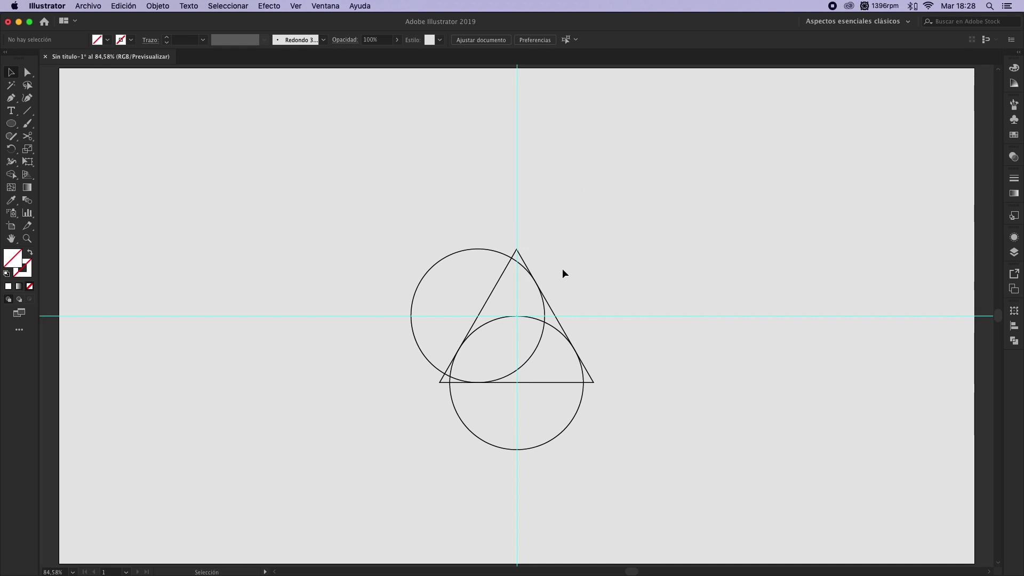
Move all shapes down until the triangle's top vertex meets the guide intersection, and delete the triangle
key("super+a")
left_click_drag(512, 260, 516, 317)
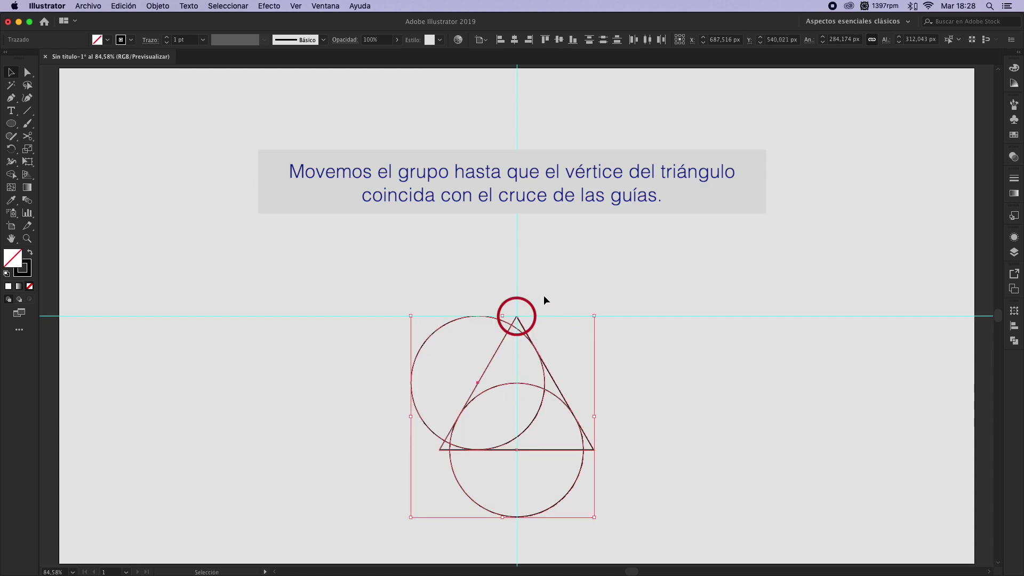
left_click(520, 323)
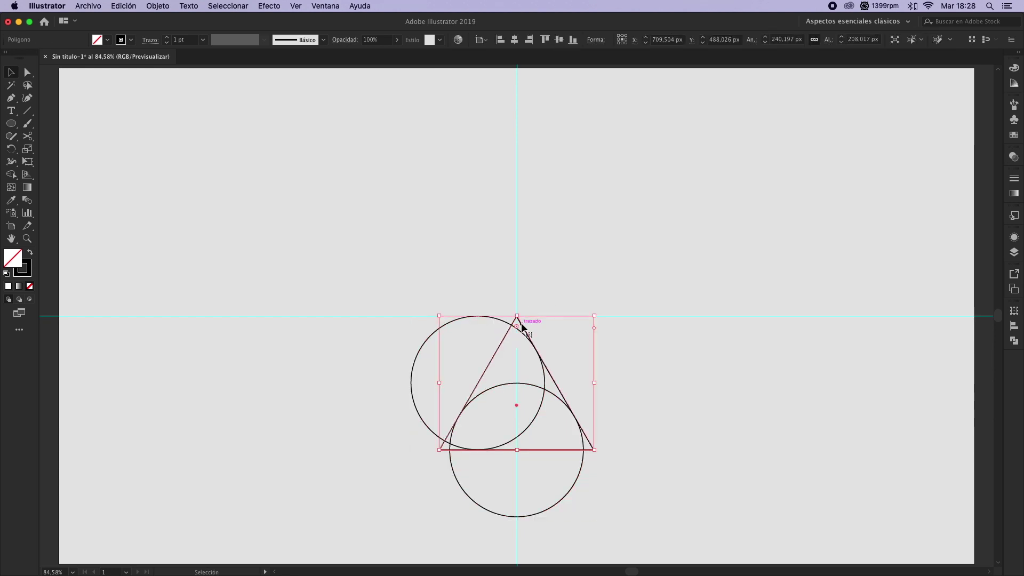
key("Delete")
Group the two circles and make a copy rotated 60° around the guide intersection
key("super+a")
key("super+g")
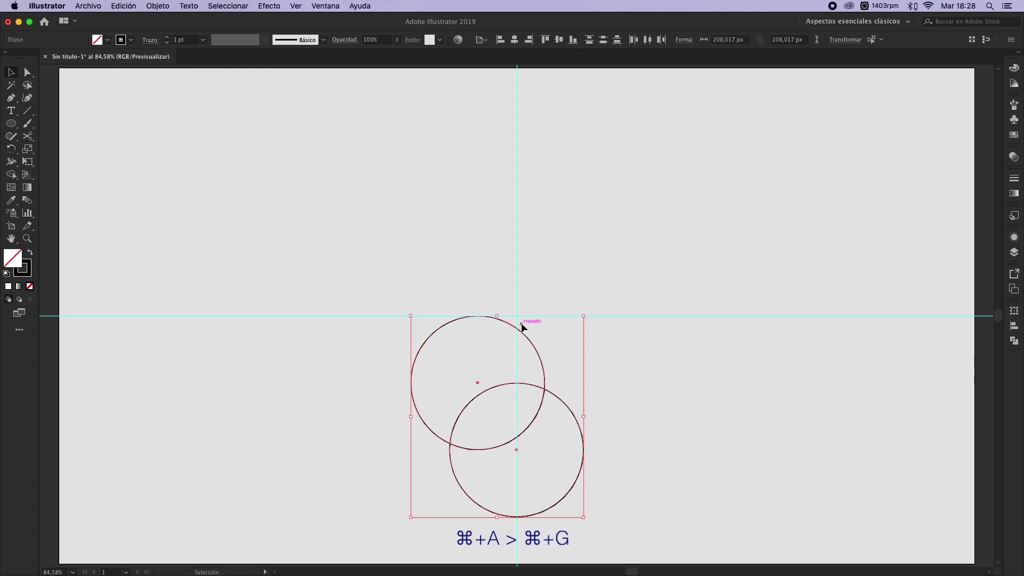
key("r")
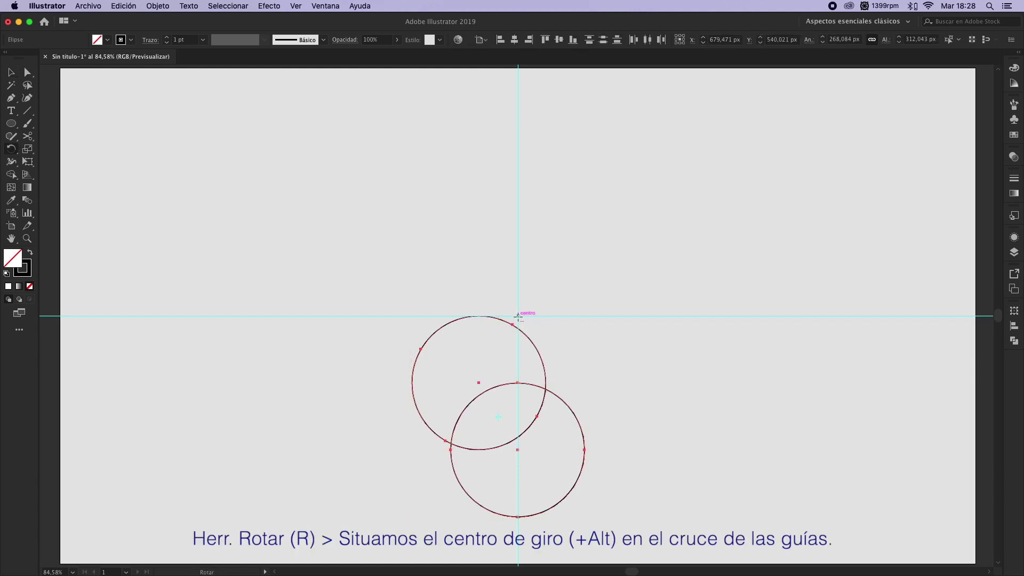
left_click(518, 316, "alt")
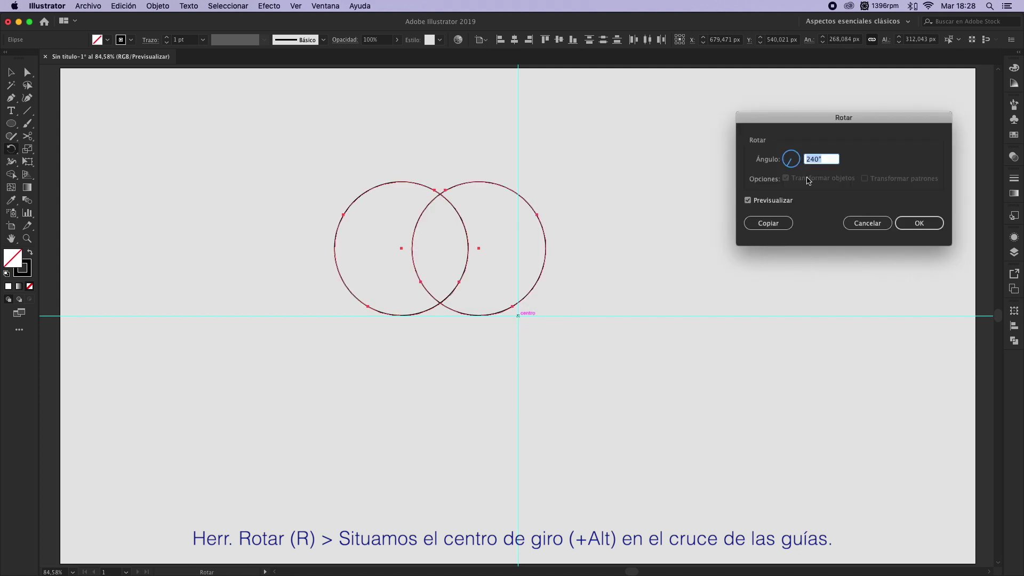
type("60")
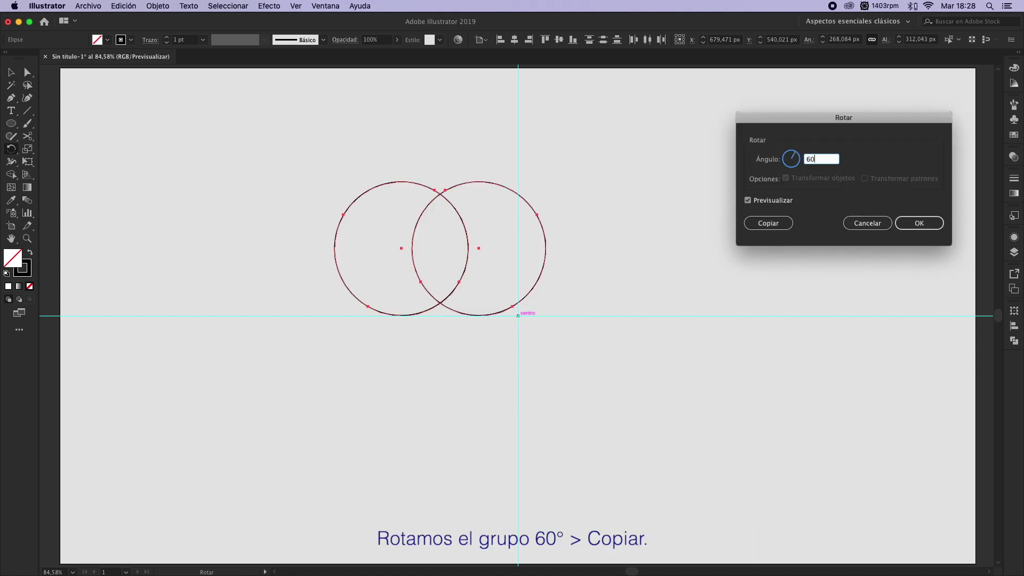
left_click(769, 204)
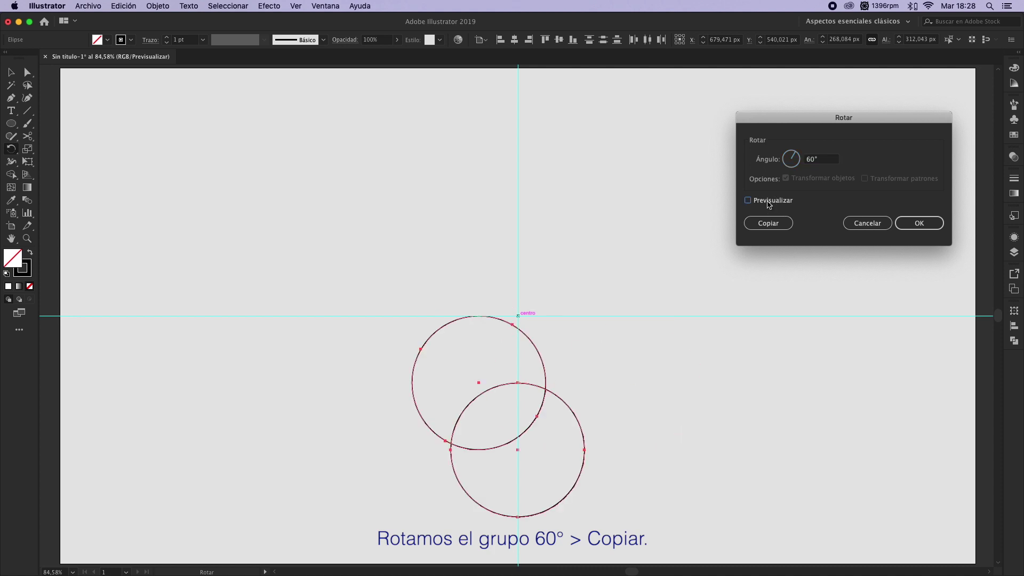
left_click(770, 203)
left_click(769, 223)
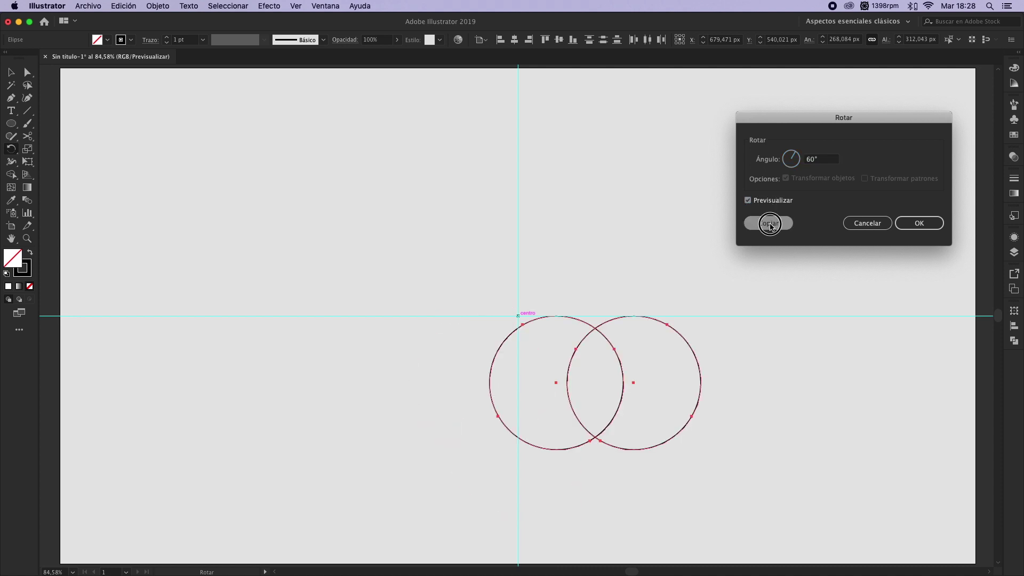
Repeat the rotated copy four more times to complete the rosette of six circle pairs
key("super+d")
key("super+d")
key("super+d")
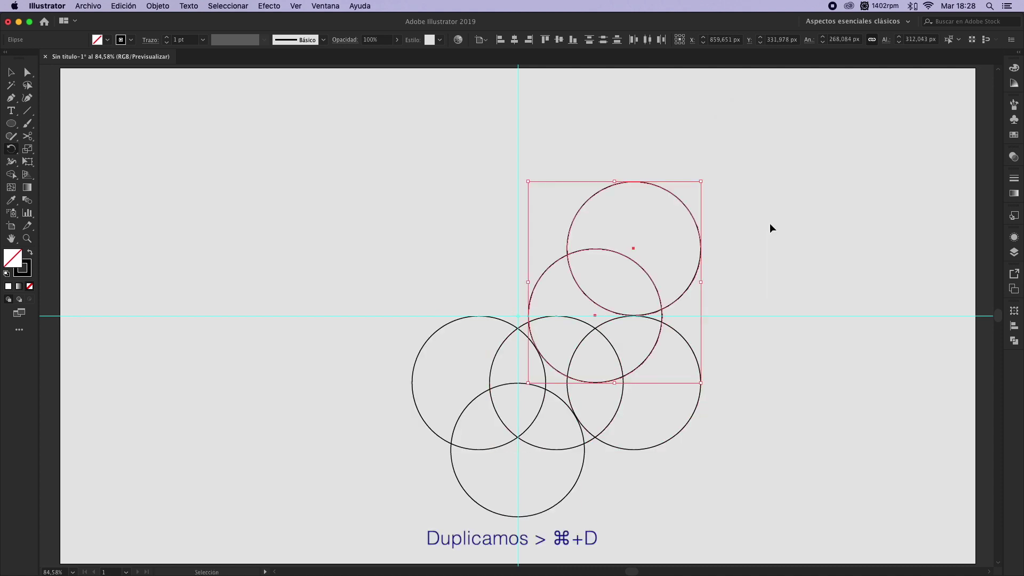
key("super+d")
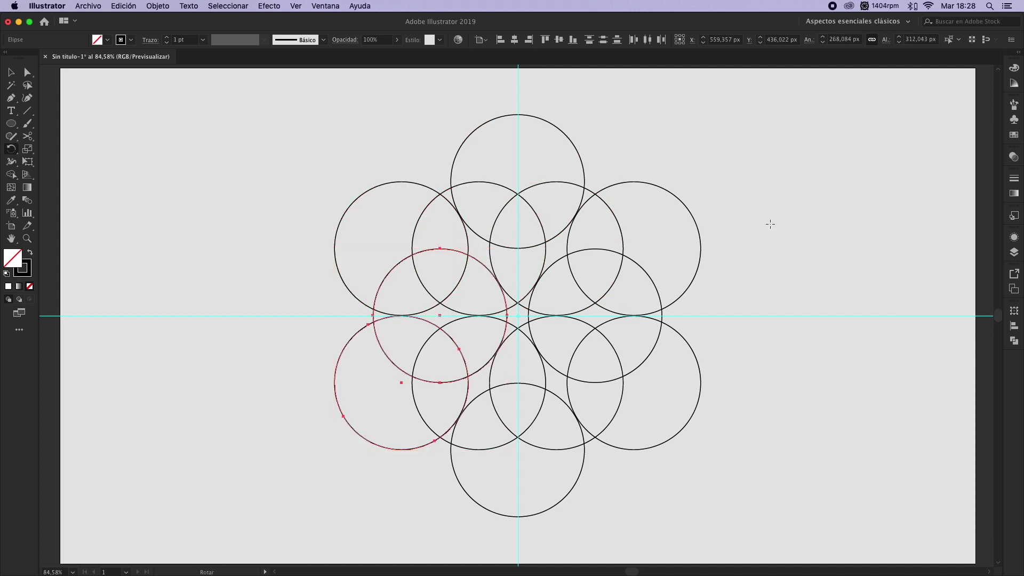
Deselect the circles and hide the guides
key("v")
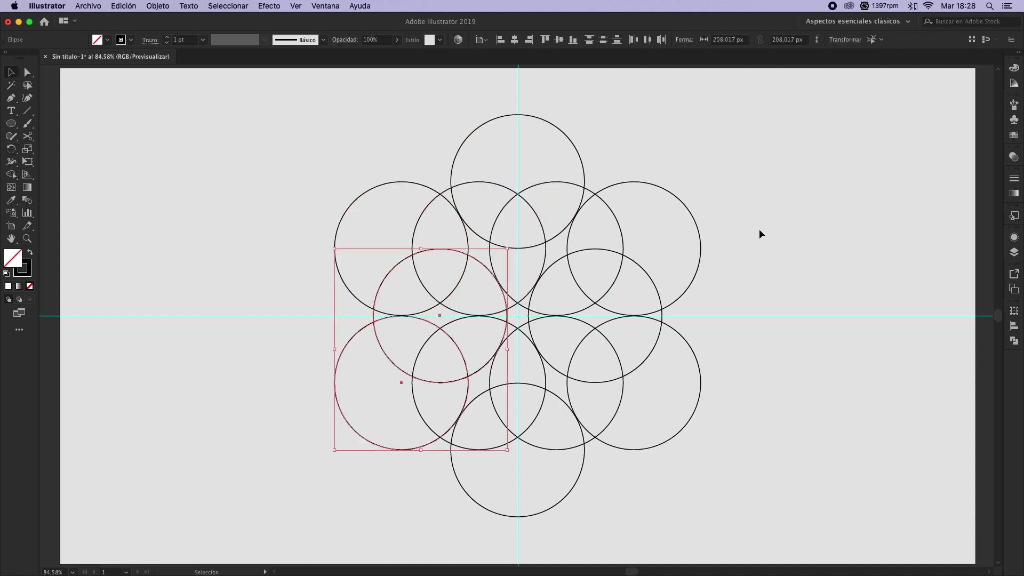
left_click(759, 230)
right_click(760, 230)
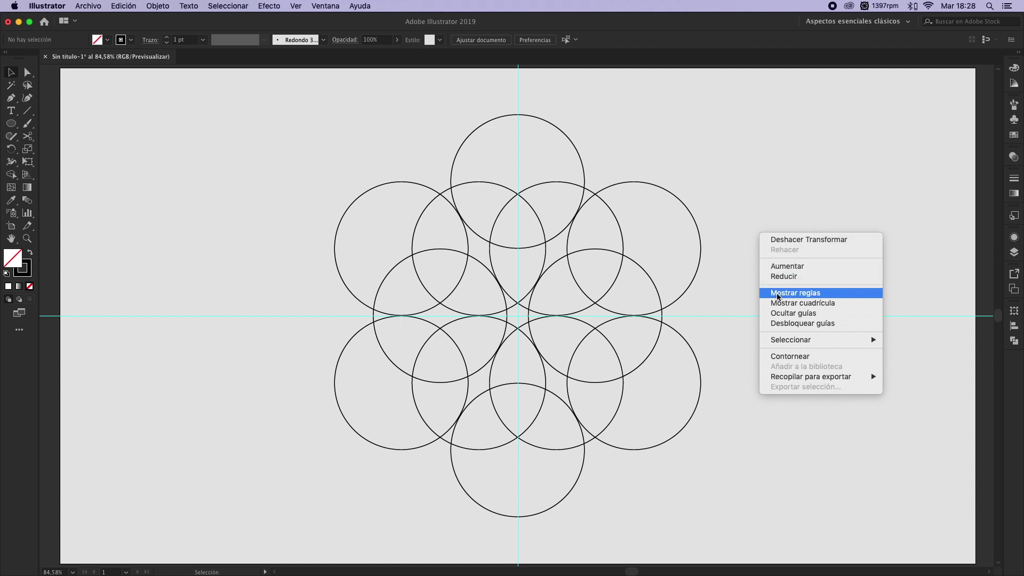
left_click(780, 315)
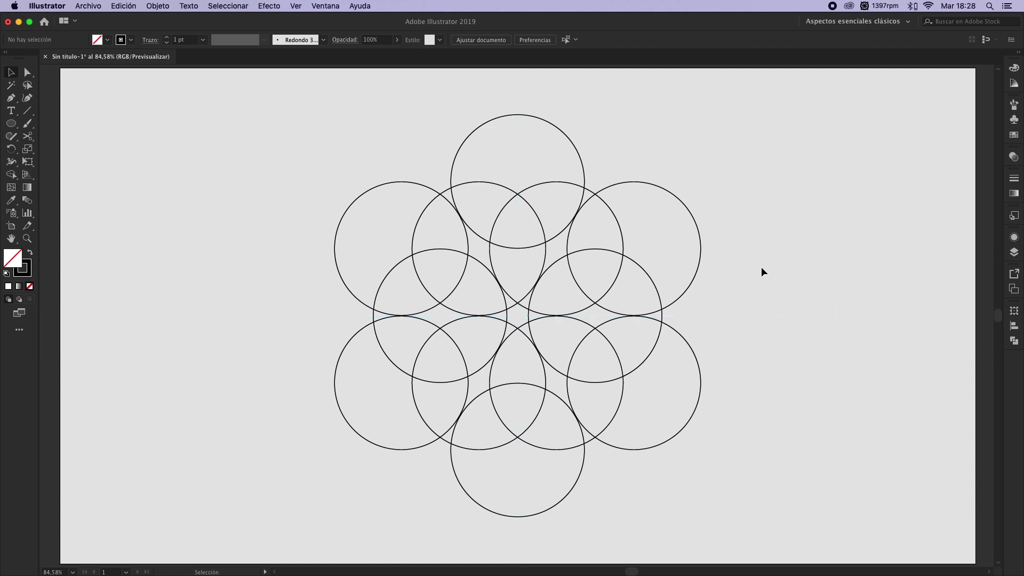
Offset the paths of all twelve circles inward by -20 px with the preview enabled
key("super+a")
left_click(160, 6)
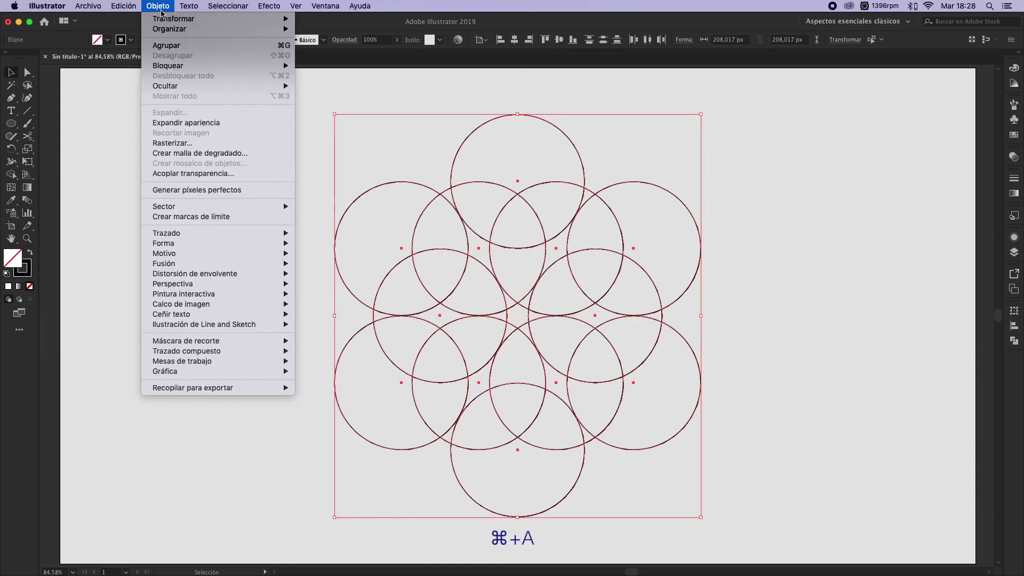
mouse_move(212, 234)
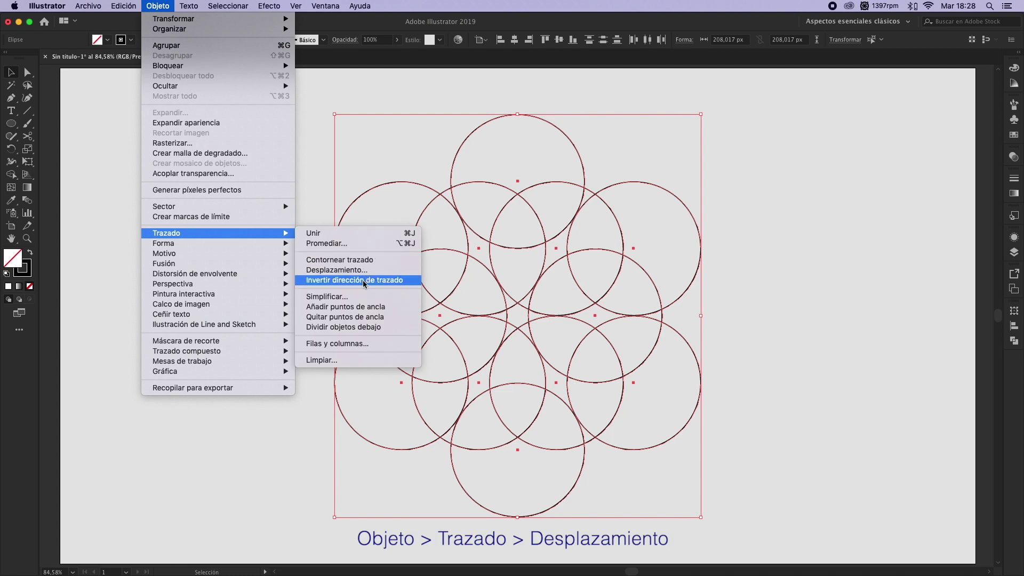
left_click(346, 269)
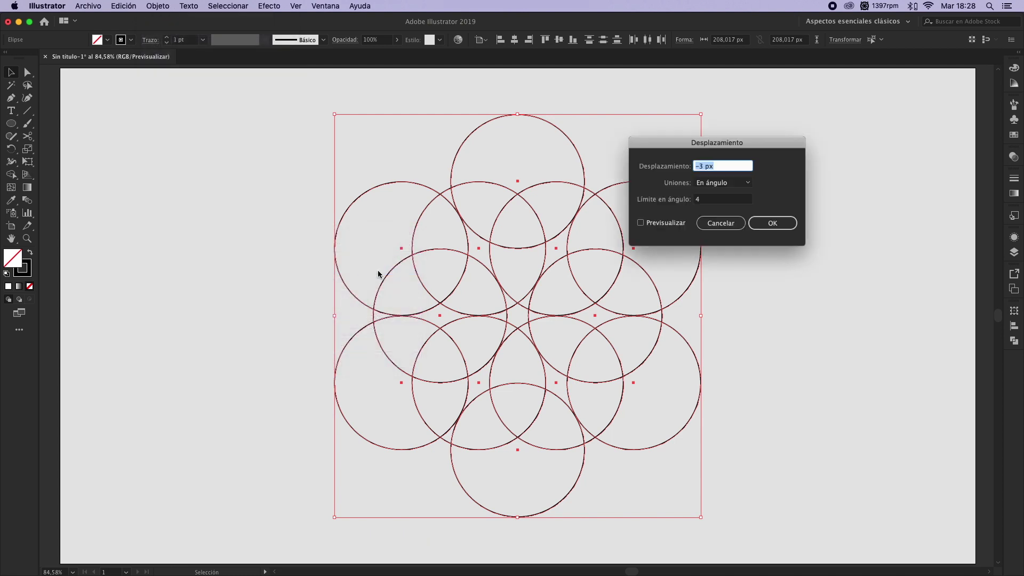
left_click(641, 222)
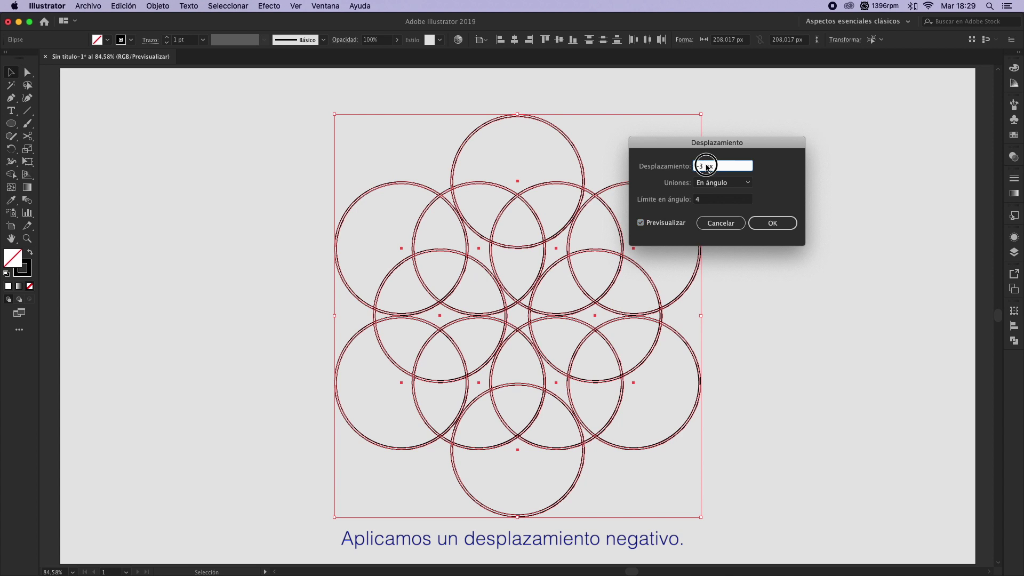
key("Down")
key("Down")
key("Down")
key("Down")
key("Down")
key("Down")
key("Down")
key("Down")
key("Down")
key("Down")
key("Down")
key("Down")
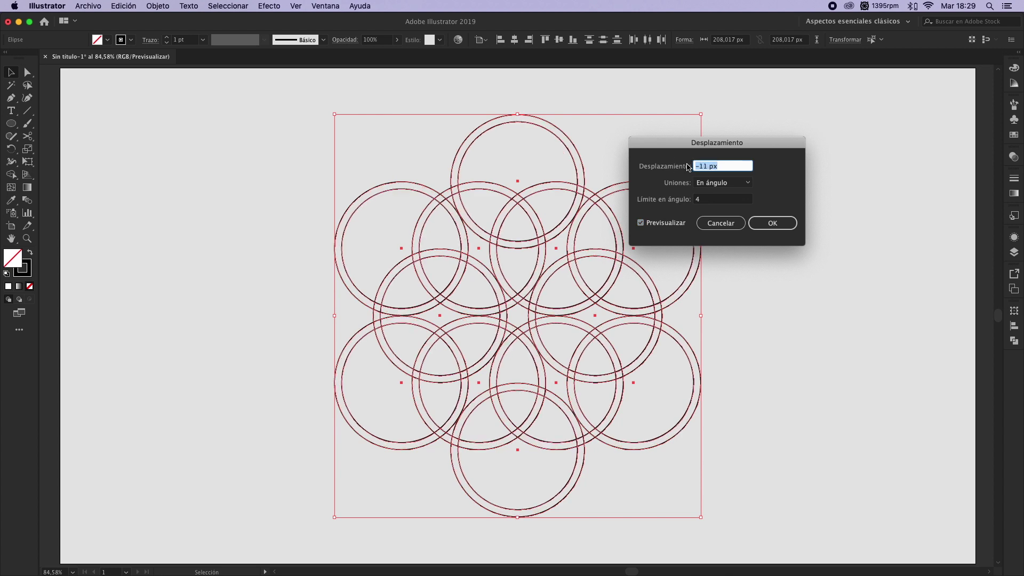
key("Down")
key("Down")
key("Down")
key("Down")
key("Down")
key("Down")
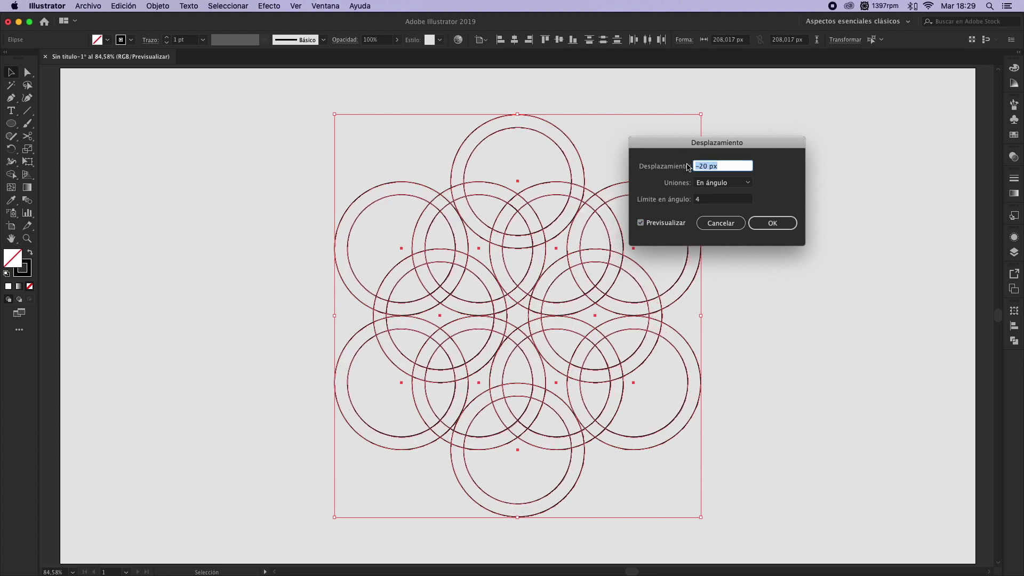
key("Up")
left_click(770, 223)
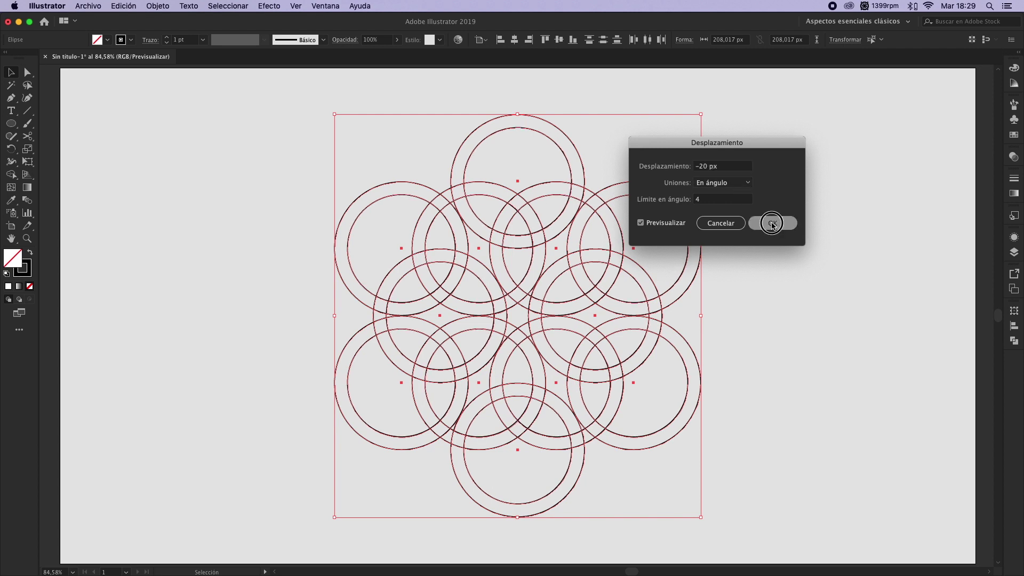
Select all the circles and use Shape Builder to remove the protruding arcs around the rosette's perimeter
key("super+a")
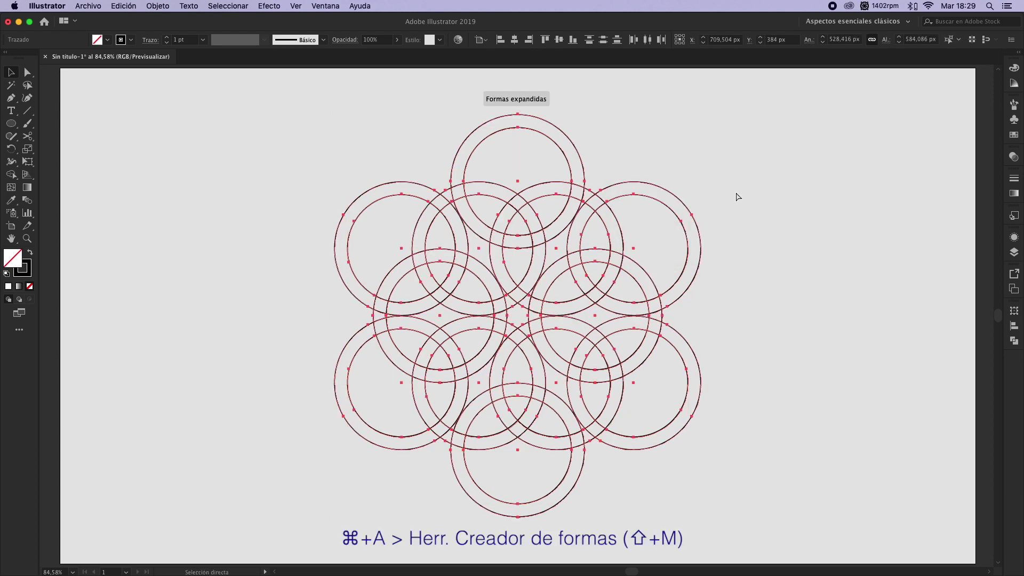
left_click(11, 175)
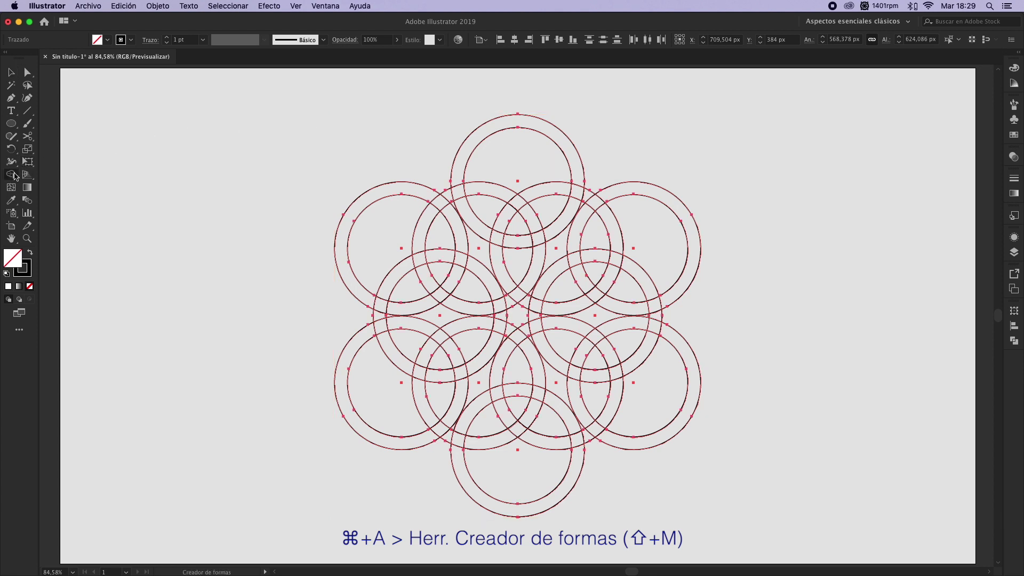
left_click_drag(462, 120, 533, 160)
left_click_drag(636, 180, 694, 299)
left_click_drag(698, 359, 667, 405)
left_click_drag(581, 475, 528, 483)
left_click_drag(412, 446, 342, 347)
left_click_drag(328, 304, 363, 265)
Delete the six small leftover pieces between the petals along the rosette's outer edge with Shape Builder
key("super+space")
left_click_drag(355, 169, 680, 474)
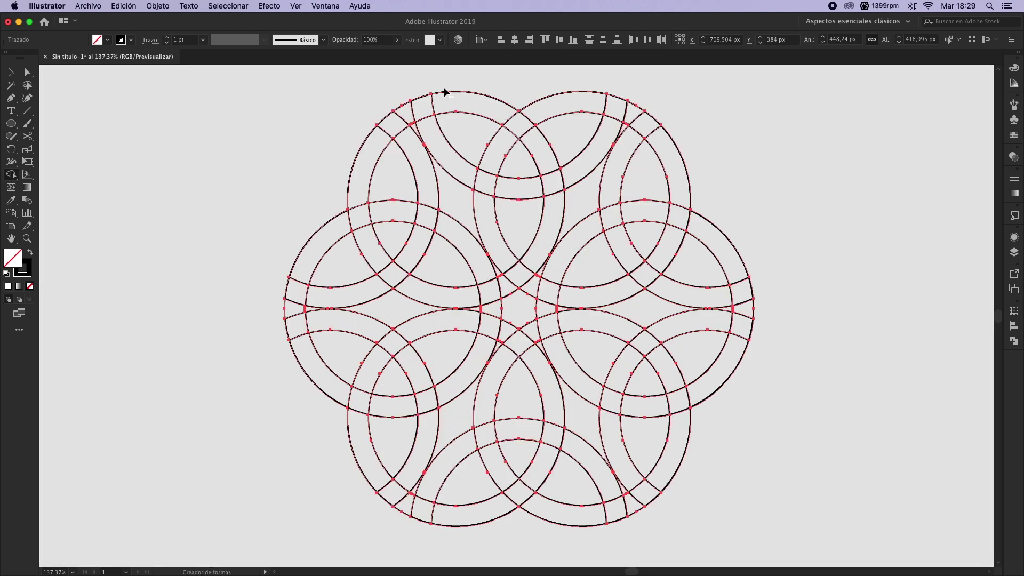
left_click(407, 114, "alt")
left_click(630, 118, "alt")
left_click(731, 309, "alt")
left_click(631, 497, "alt")
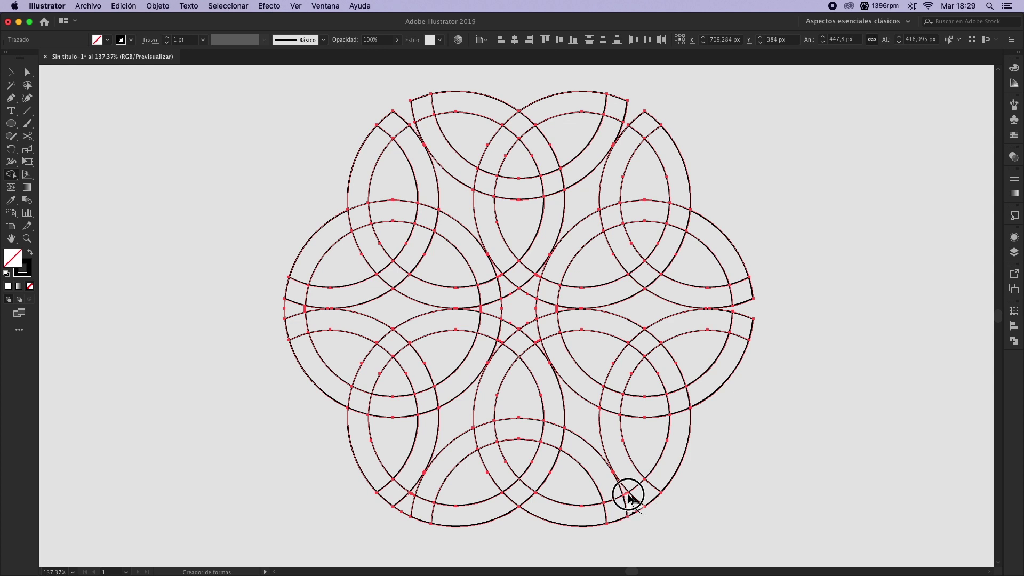
left_click(397, 517, "alt")
left_click(288, 307, "alt")
Align the stroke of the whole rosette to the centre
key("v")
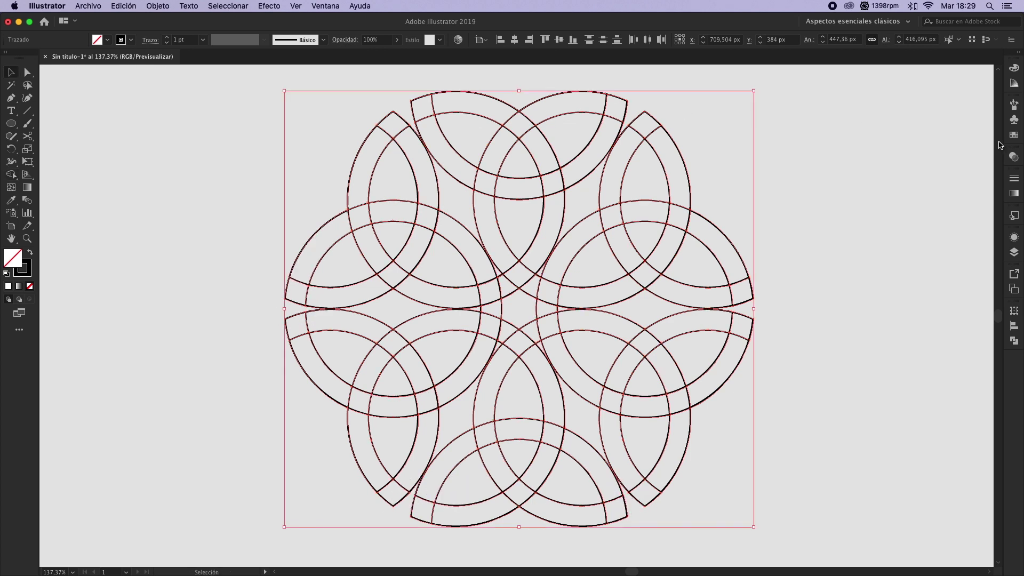
left_click(1014, 180)
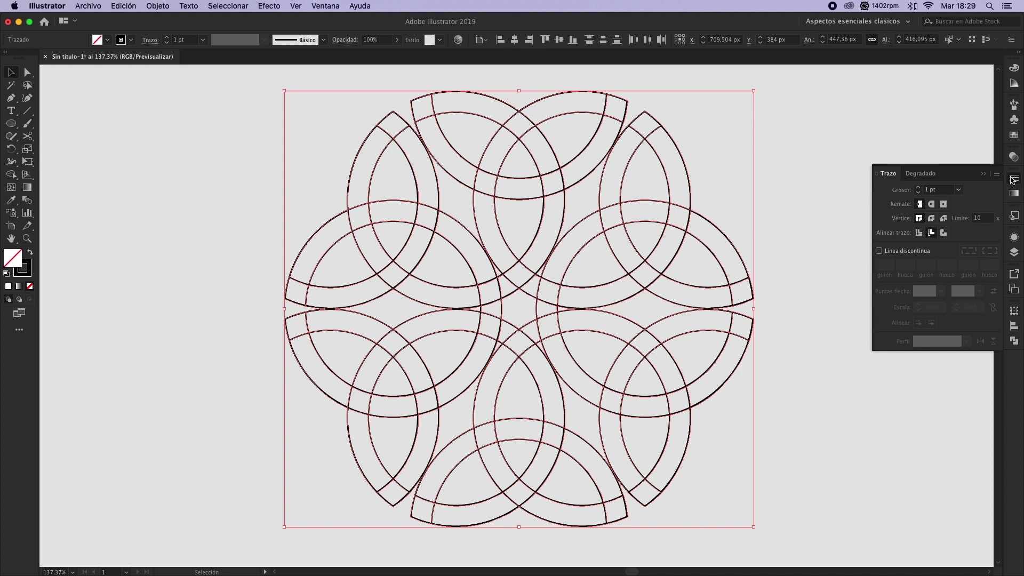
left_click(919, 234)
left_click(985, 176)
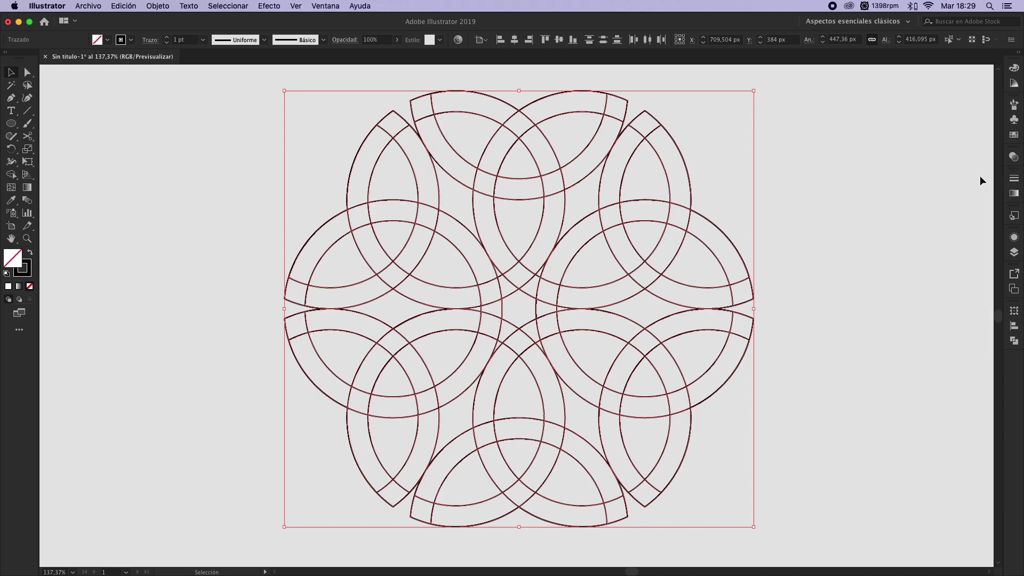
Merge the ring segments with Shape Builder into continuous bands that weave over and under throughout the rosette
left_click(12, 175)
mouse_move(558, 101)
left_mouse_down()
mouse_move(600, 102)
mouse_move(606, 121)
mouse_move(576, 170)
mouse_move(510, 193)
left_mouse_up()
mouse_move(611, 197)
left_mouse_down()
mouse_move(623, 146)
mouse_move(643, 123)
mouse_move(674, 169)
mouse_move(674, 230)
mouse_move(662, 261)
left_mouse_up()
mouse_move(693, 226)
left_mouse_down()
mouse_move(736, 288)
mouse_move(625, 262)
left_mouse_up()
mouse_move(665, 334)
left_mouse_down()
mouse_move(738, 323)
mouse_move(665, 402)
mouse_move(666, 364)
left_mouse_up()
mouse_move(667, 480)
left_mouse_down()
mouse_move(622, 467)
mouse_move(614, 382)
left_mouse_up()
mouse_move(593, 467)
left_mouse_down()
mouse_move(567, 511)
mouse_move(495, 469)
mouse_move(552, 414)
left_mouse_up()
mouse_move(469, 517)
left_mouse_down()
mouse_move(429, 491)
mouse_move(460, 454)
mouse_move(501, 425)
left_mouse_up()
mouse_move(419, 458)
left_mouse_down()
mouse_move(381, 471)
mouse_move(357, 428)
mouse_move(364, 385)
mouse_move(443, 392)
left_mouse_up()
mouse_move(297, 343)
left_mouse_down()
mouse_move(306, 322)
mouse_move(408, 355)
left_mouse_up()
mouse_move(392, 287)
left_mouse_down()
mouse_move(316, 293)
mouse_move(305, 273)
mouse_move(335, 228)
mouse_move(371, 215)
mouse_move(385, 260)
mouse_move(424, 295)
left_mouse_up()
mouse_move(415, 237)
left_mouse_down()
mouse_move(377, 142)
mouse_move(411, 155)
mouse_move(425, 234)
left_mouse_up()
mouse_move(421, 140)
left_mouse_down()
mouse_move(424, 109)
mouse_move(453, 107)
mouse_move(515, 119)
mouse_move(533, 155)
left_mouse_up()
mouse_move(485, 190)
left_mouse_down()
mouse_move(508, 287)
mouse_move(532, 263)
mouse_move(570, 296)
left_mouse_up()
left_click_drag(551, 348, 555, 347)
left_click_drag(501, 328, 453, 321)
left_click_drag(491, 306, 472, 251)
key("v")
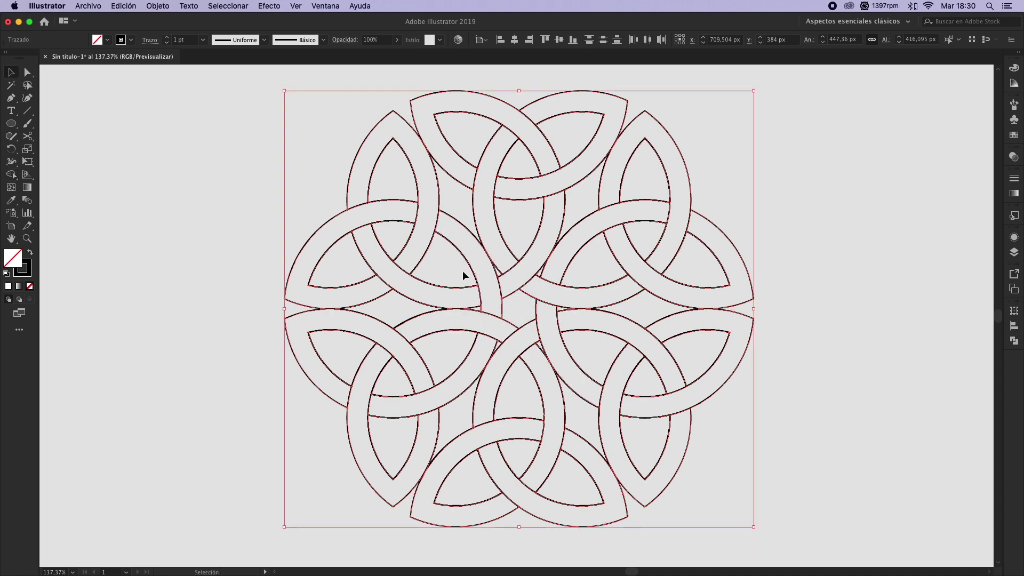
Apply the default white fill and black stroke, and delete the filled gaps between bands in the rosette's upper part with Shape Builder
left_click(6, 274)
left_click(11, 175)
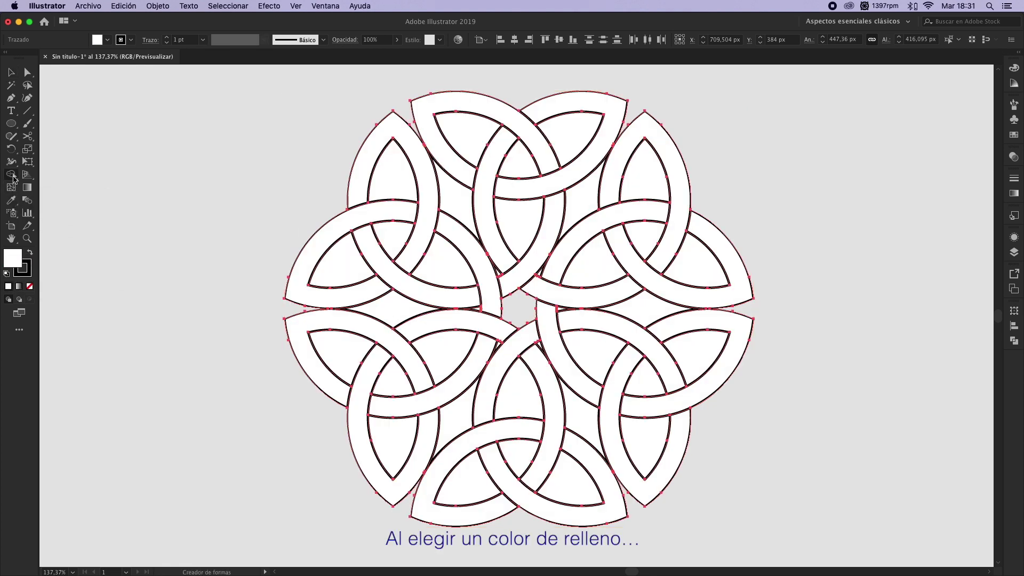
left_click(402, 172, "alt")
left_click(476, 141, "alt")
left_click(455, 199, "alt")
left_click(519, 221, "alt")
left_click(520, 166, "alt")
left_click(574, 137, "alt")
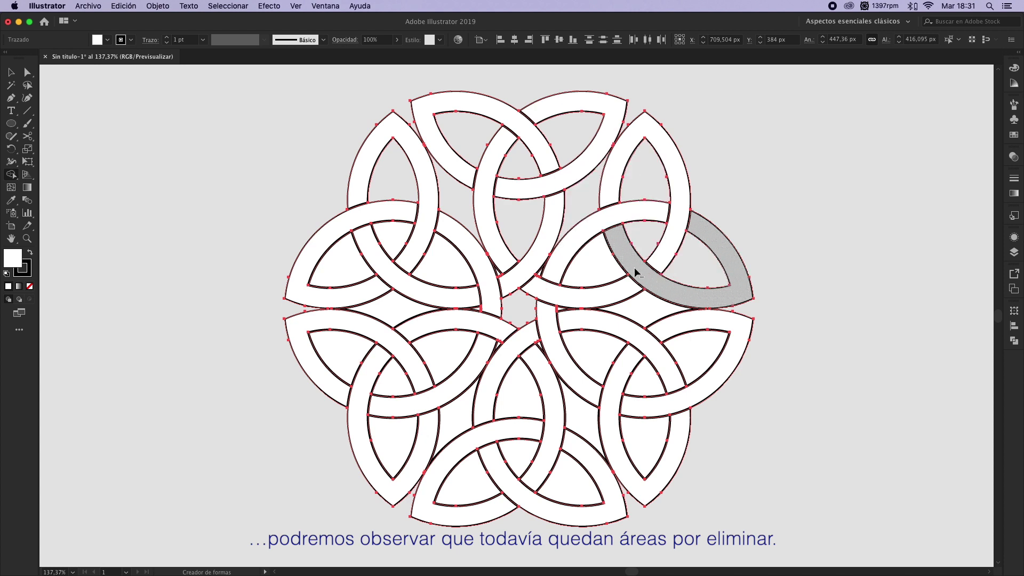
Delete the filled gaps between the bands in the rosette's lower right and bottom lobes with Shape Builder
left_click(643, 310, "alt")
left_click(687, 353, "alt")
left_click(645, 379, "alt")
left_click(598, 359, "alt")
left_click(638, 437, "alt")
left_click(589, 424, "alt")
left_click(565, 472, "alt")
left_click(521, 462, "alt")
left_click(469, 480, "alt")
left_click(462, 422, "alt")
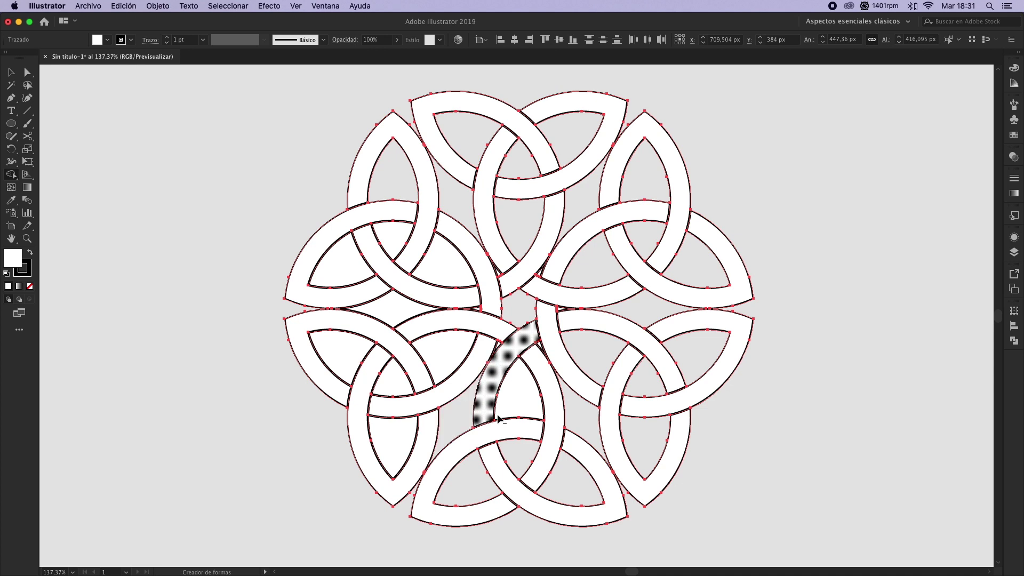
left_click(511, 396, "alt")
Delete the filled gaps between the bands in the two left lobes of the rosette with Shape Builder
left_click(430, 361, "alt")
left_click(398, 380, "alt")
left_click(393, 445, "alt")
left_click(338, 355, "alt")
left_click(395, 308, "alt")
left_click(333, 261, "alt")
left_click(390, 240, "alt")
left_click(442, 269, "alt")
Delete the tiny leftover slivers between the bands around the rosette's centre with Shape Builder
key("super+space")
left_click_drag(385, 190, 630, 406)
left_click(413, 246, "alt")
left_click(508, 247, "alt")
left_click(555, 330, "alt")
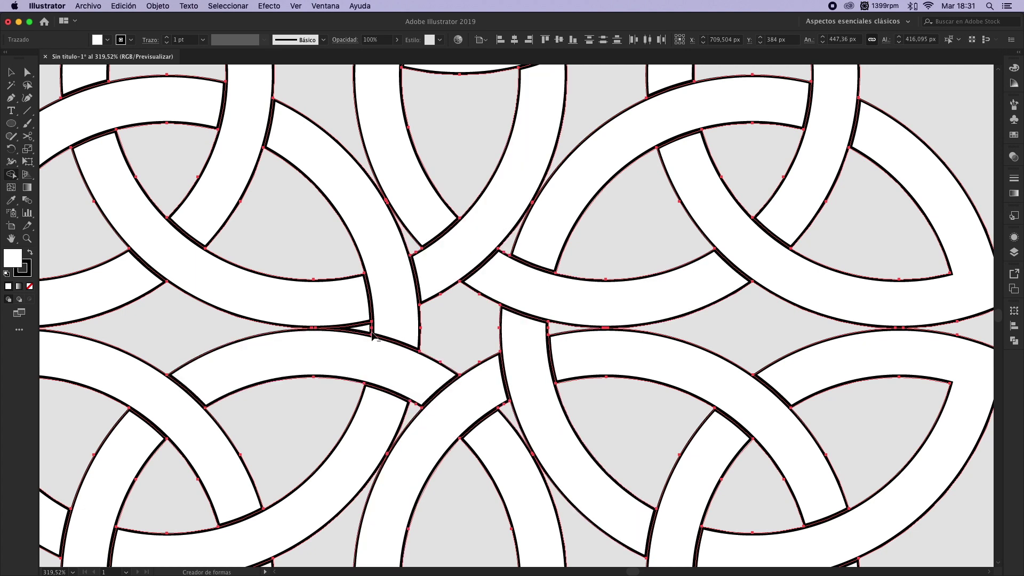
key("super+1")
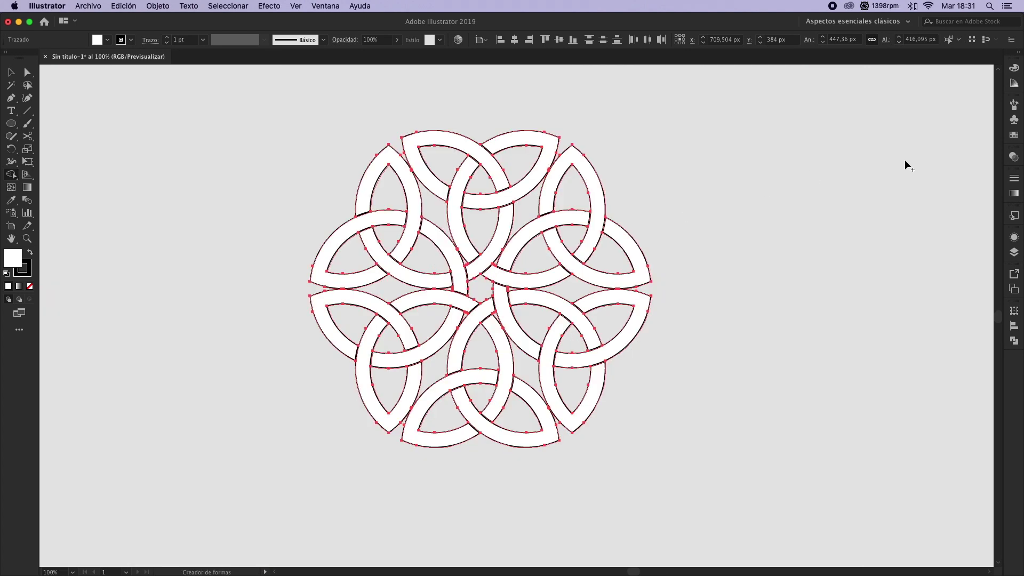
Align the knot's stroke to the centre, set its weight to 4 pt and deselect the artwork
left_click(1015, 181)
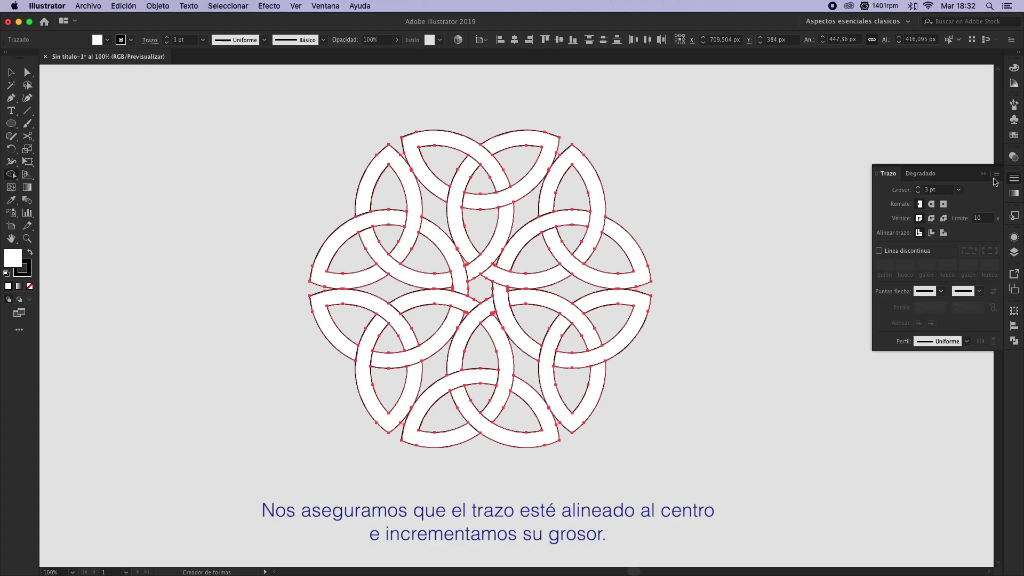
key("v")
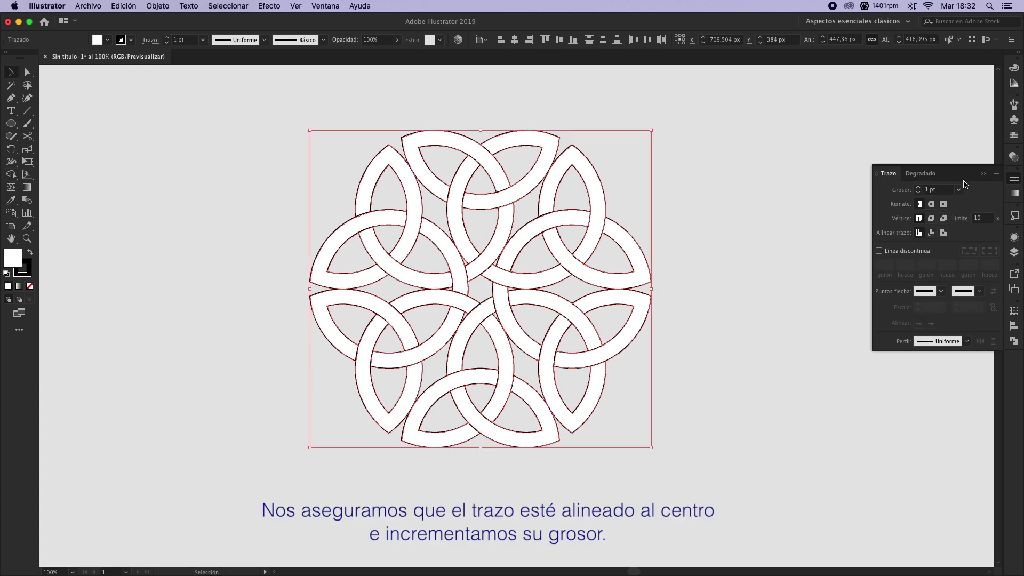
left_click(919, 234)
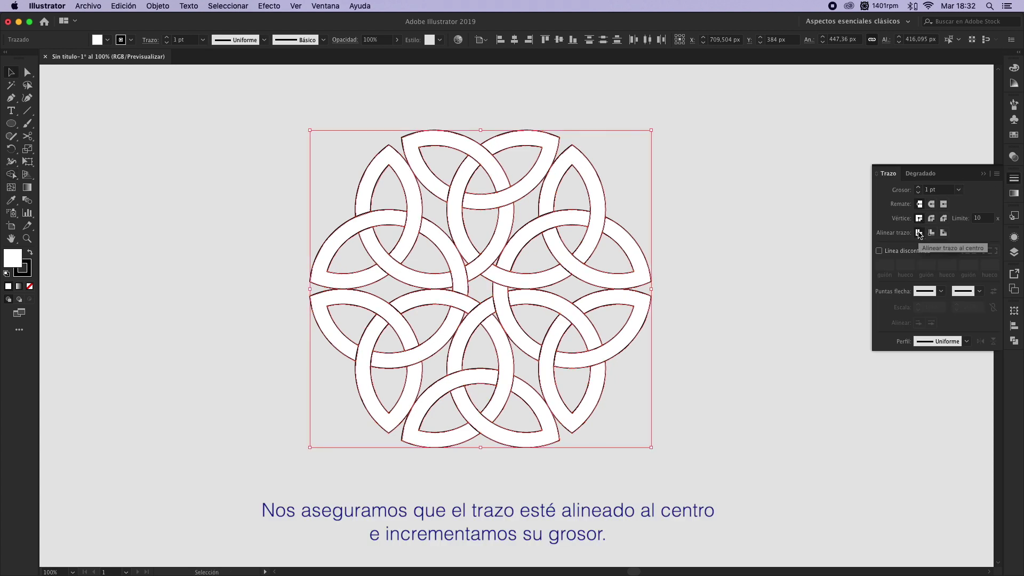
left_click(919, 188)
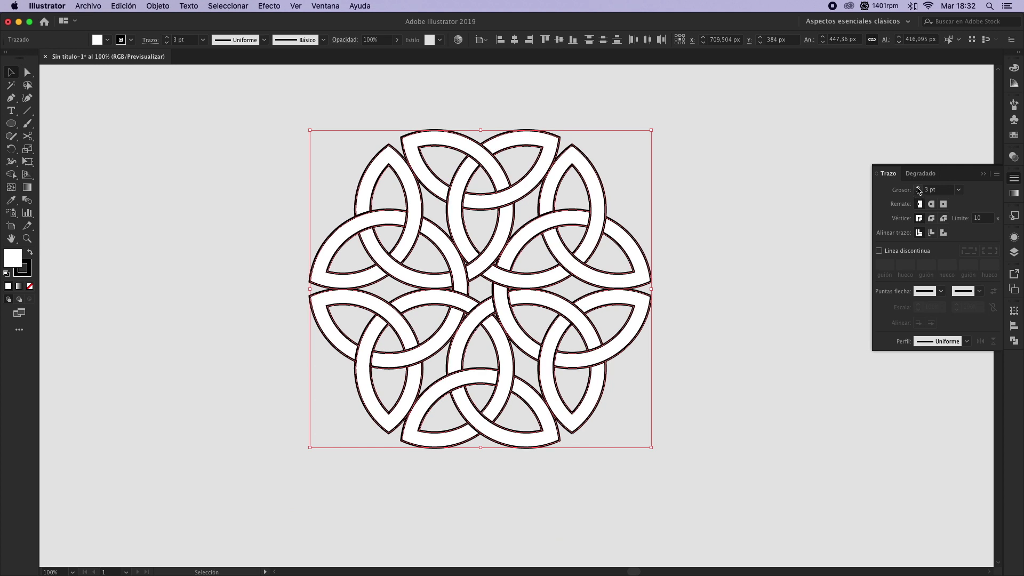
left_click(918, 188)
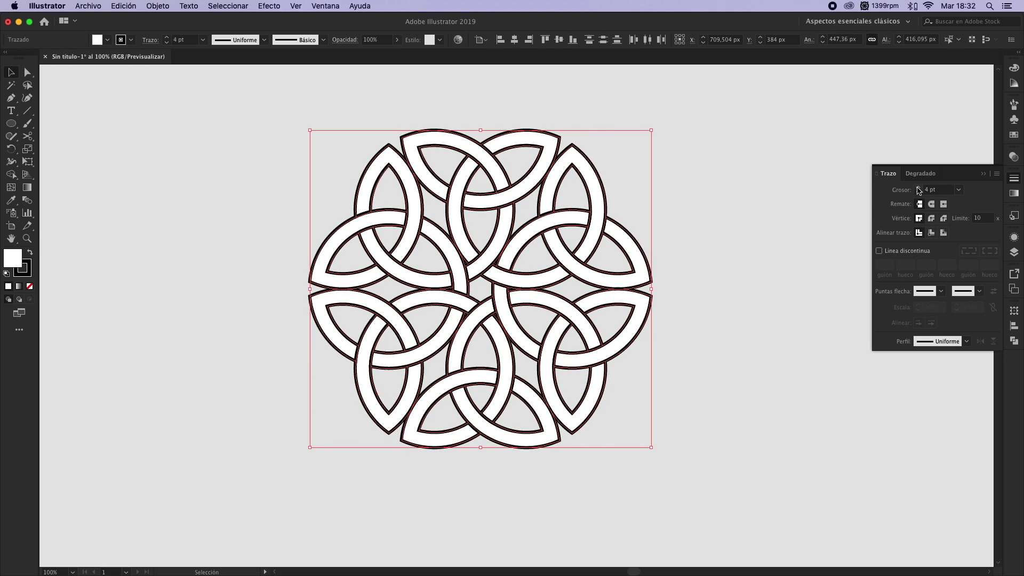
left_click(983, 175)
left_click(805, 191)
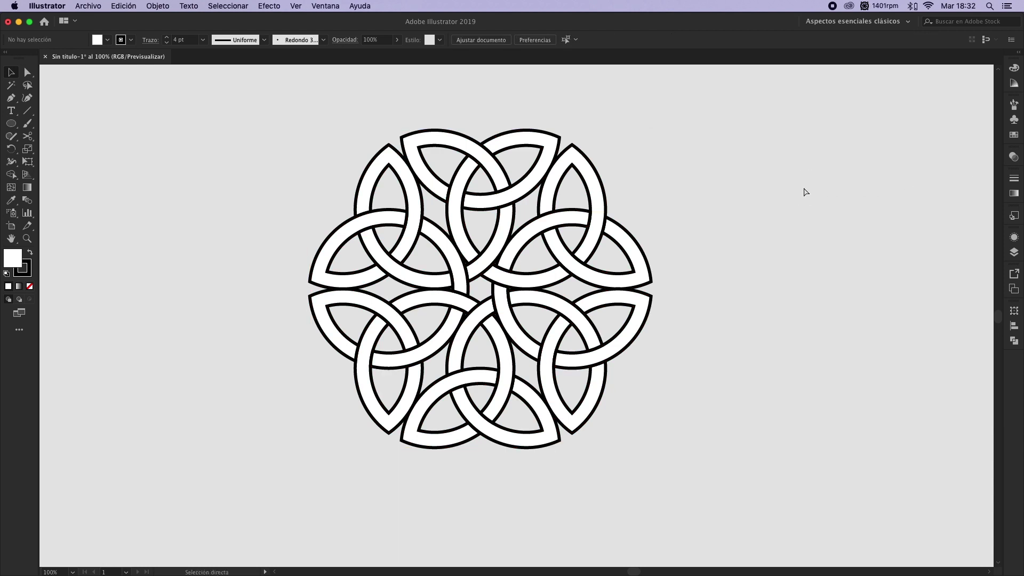
Inspect the knot in outline view and return to preview
key("super+y")
key("super+y")
Duplicate the whole knot so that two copies stand side by side on the artboard
key("super+0")
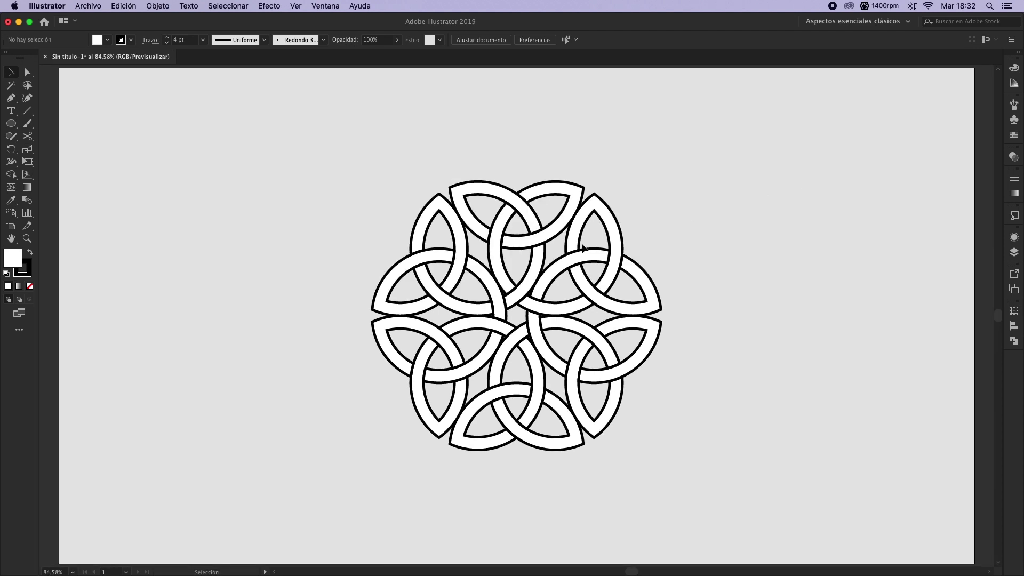
key("super+a")
left_click_drag(586, 235, 742, 232)
Swap the fill and stroke colours of the left knot copy for a black fill, and remove its stroke
left_click_drag(207, 161, 469, 440)
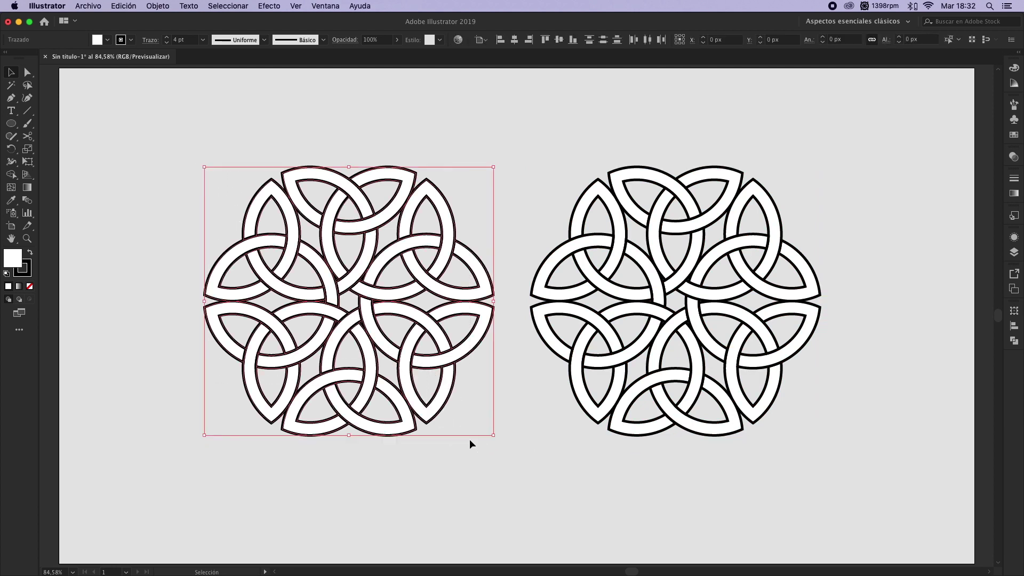
left_click(29, 255)
left_click(22, 269)
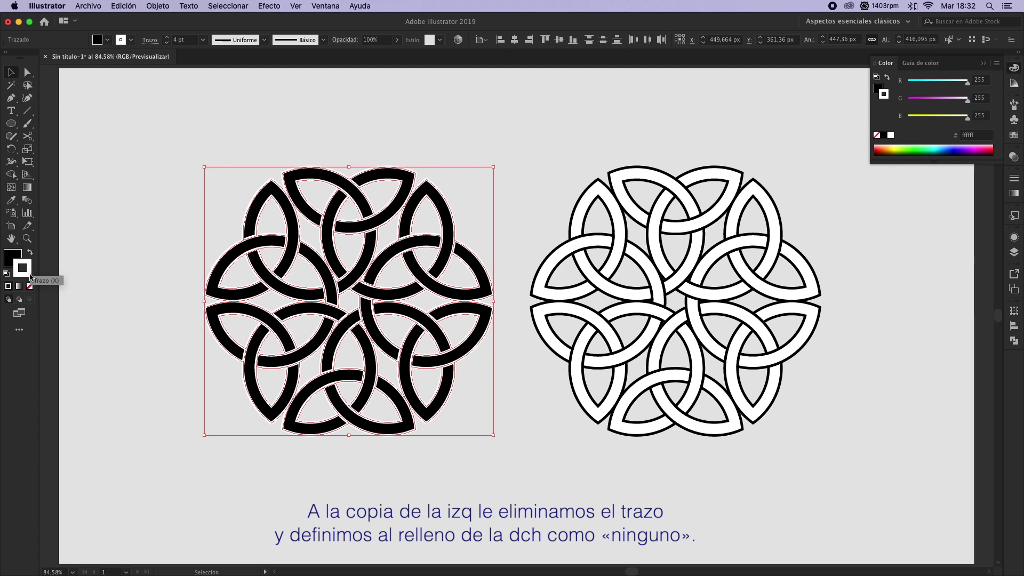
left_click(30, 288)
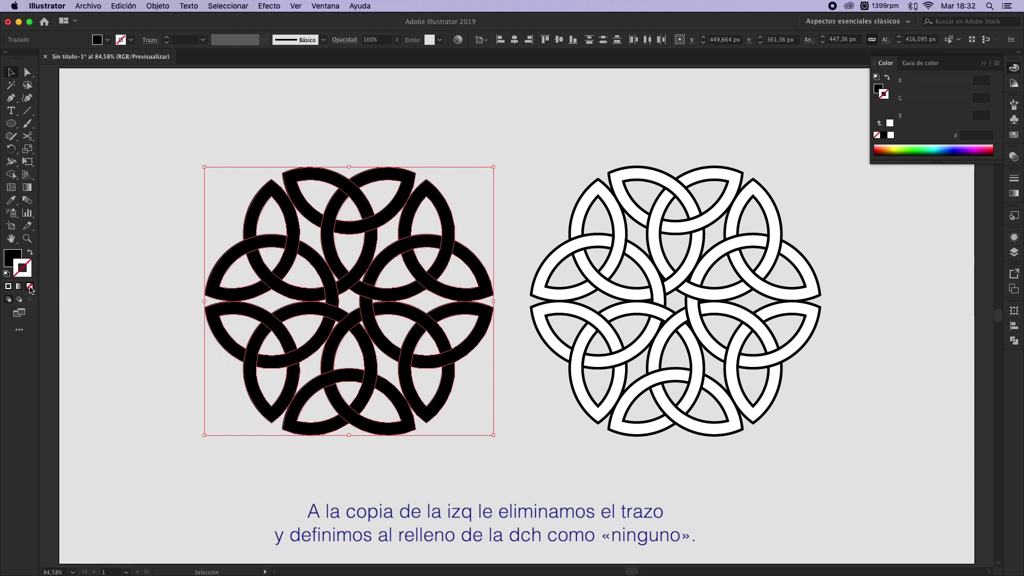
Set the fill of the right knot copy to none, keeping its black stroke
left_click(552, 190)
left_click_drag(533, 152, 826, 438)
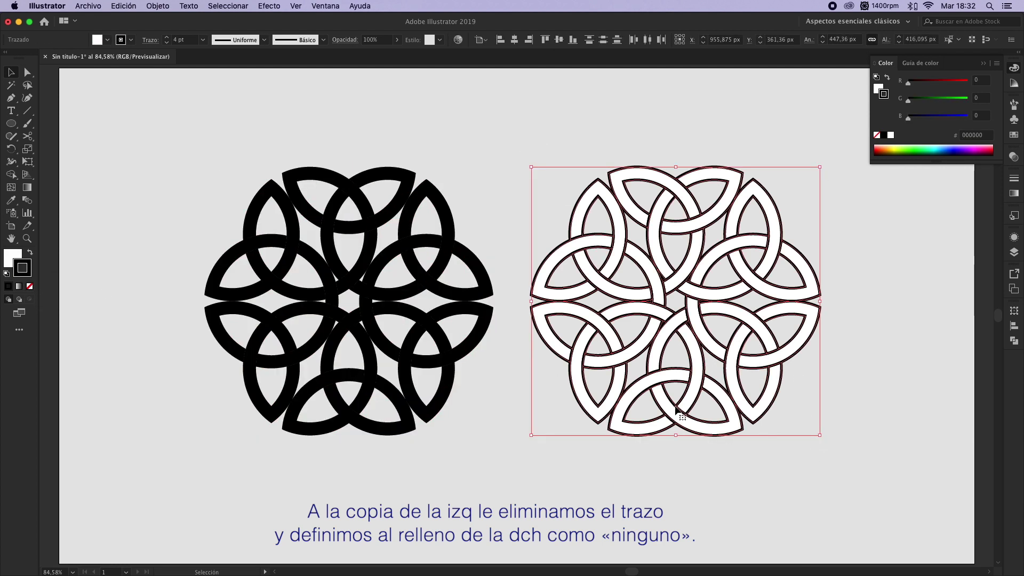
left_click(30, 288)
Examine the paths of the right knot copy in outline view
key("z")
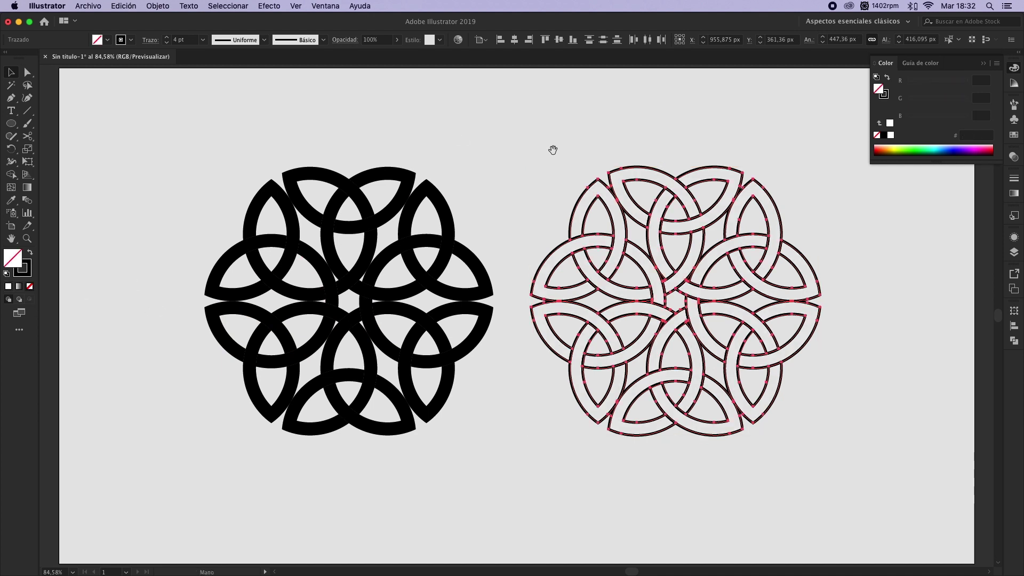
left_click_drag(532, 160, 832, 449)
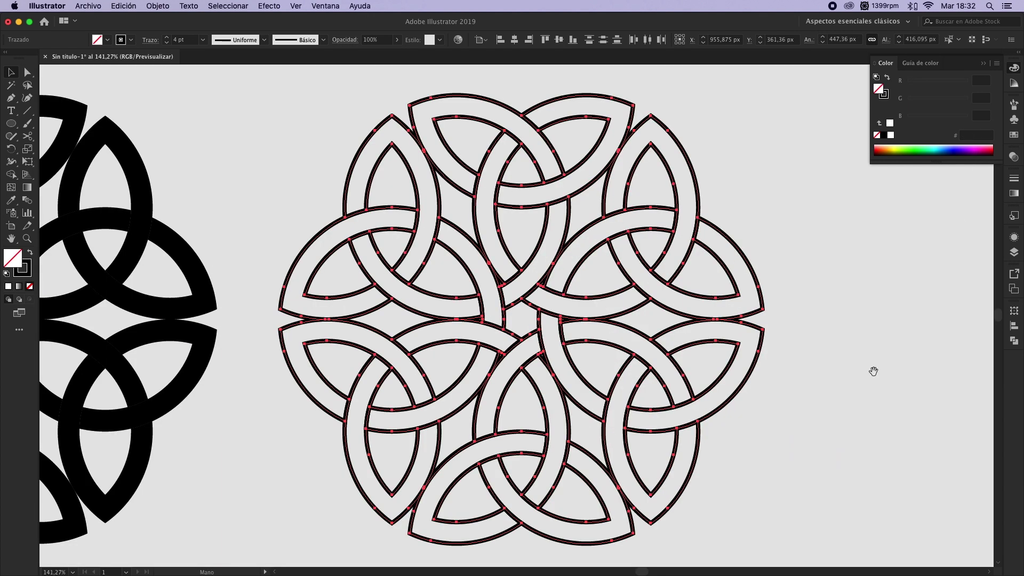
left_click(984, 63)
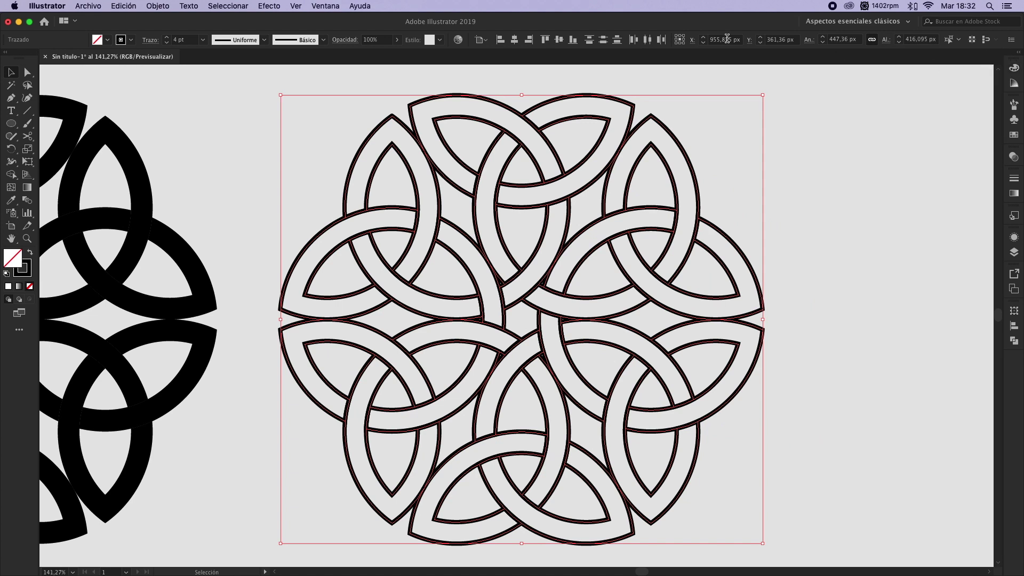
key("super+y")
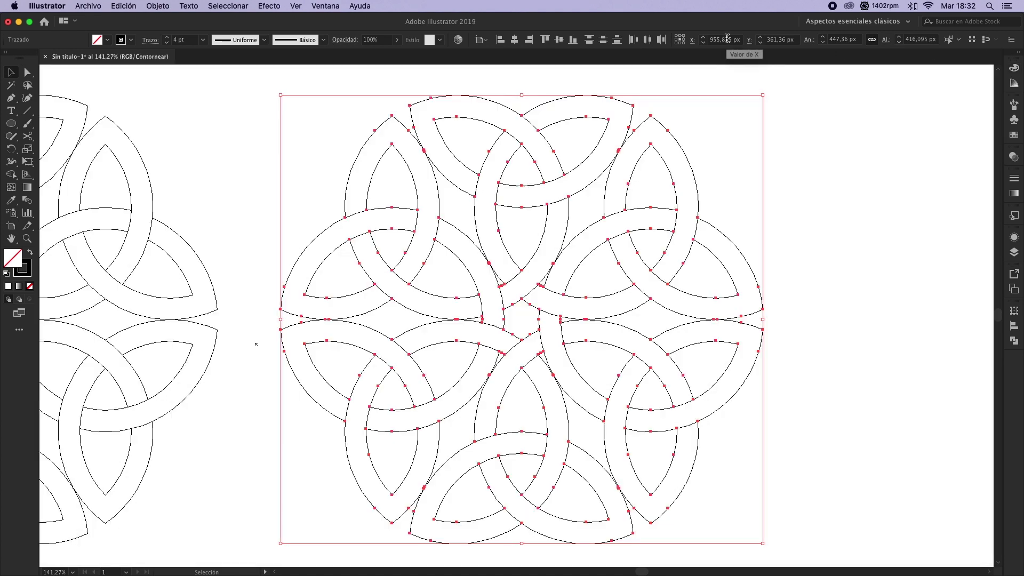
Expand the stroke of the right knot copy into filled outline shapes
left_click(158, 5)
left_click(173, 113)
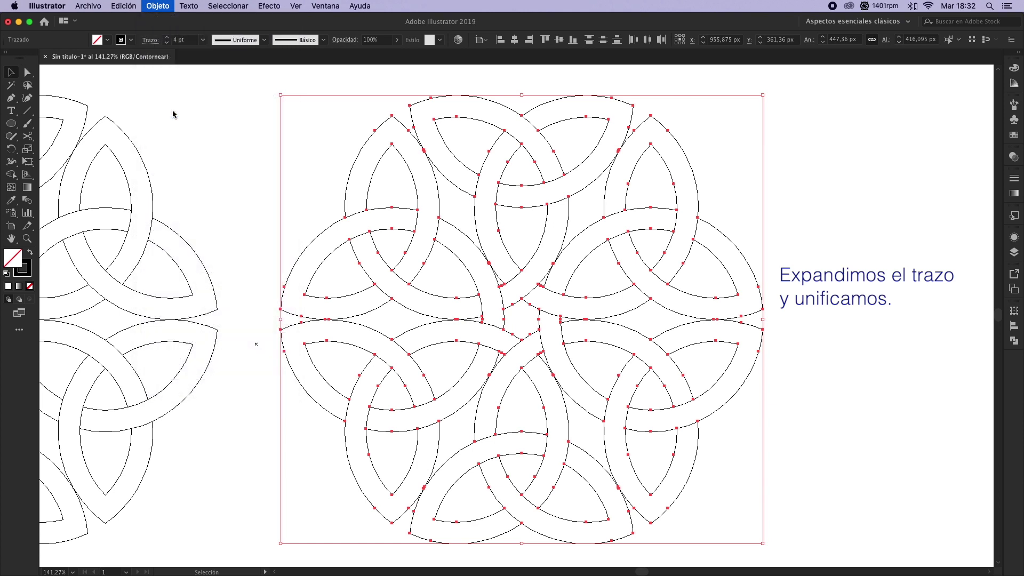
left_click(546, 359)
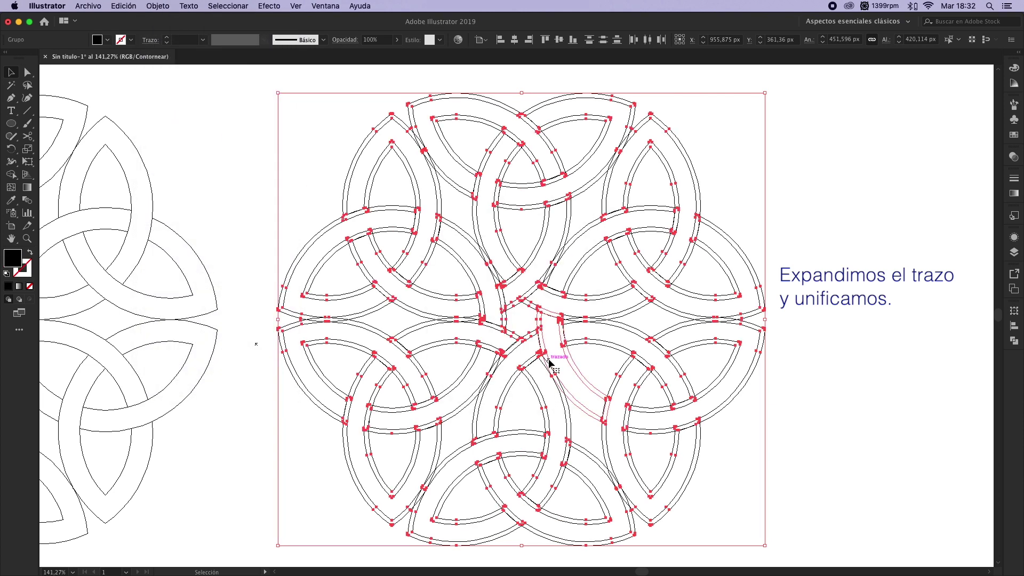
left_click(815, 292)
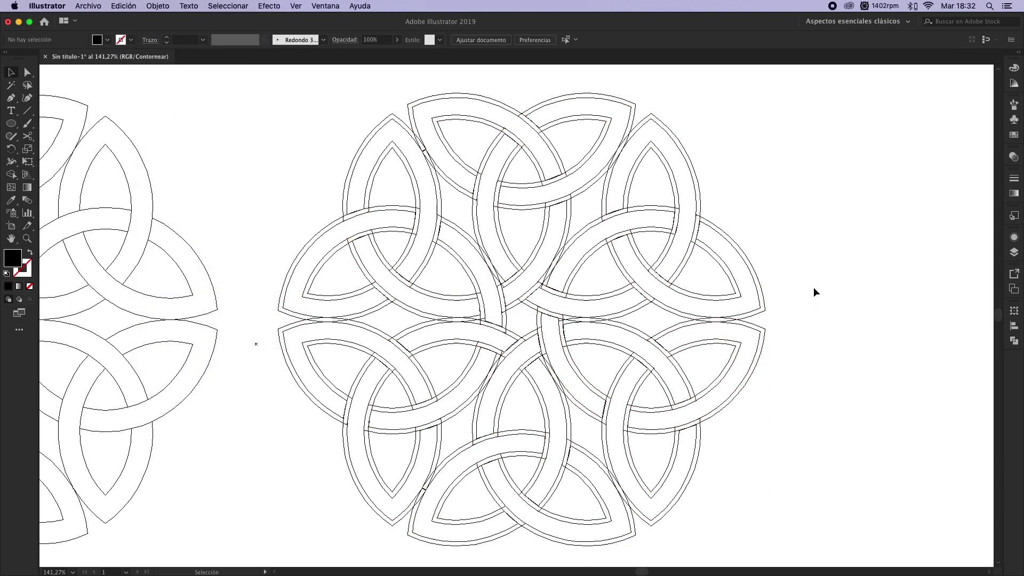
Unite the expanded outlines of the right knot copy into one compound shape
left_click_drag(240, 92, 796, 540)
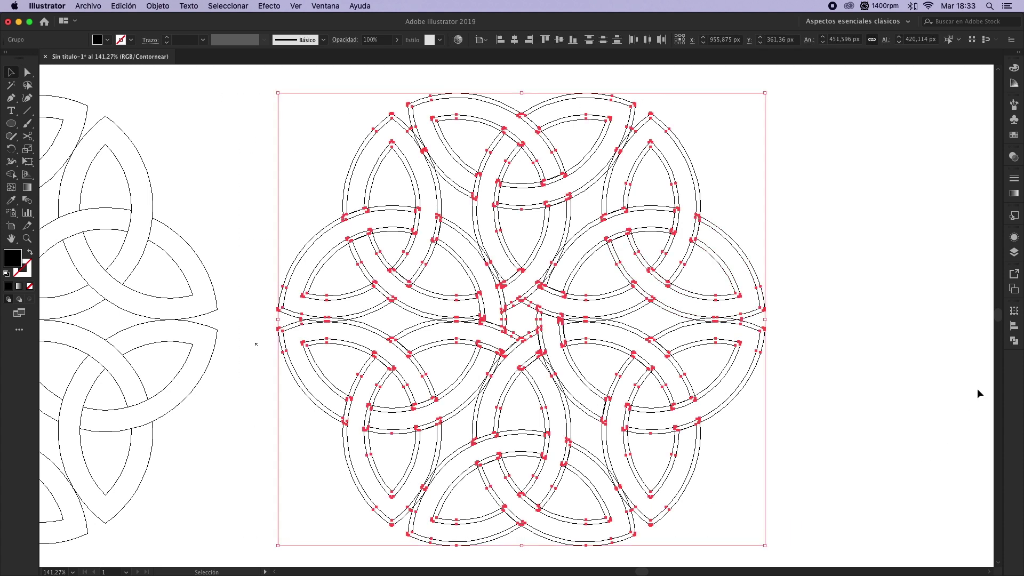
left_click(1014, 340)
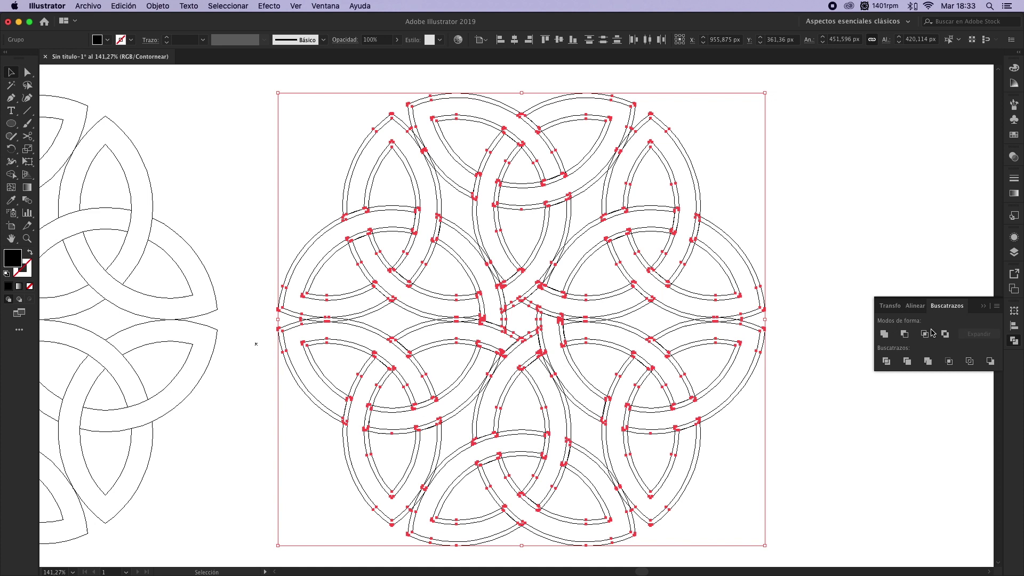
left_click(884, 334)
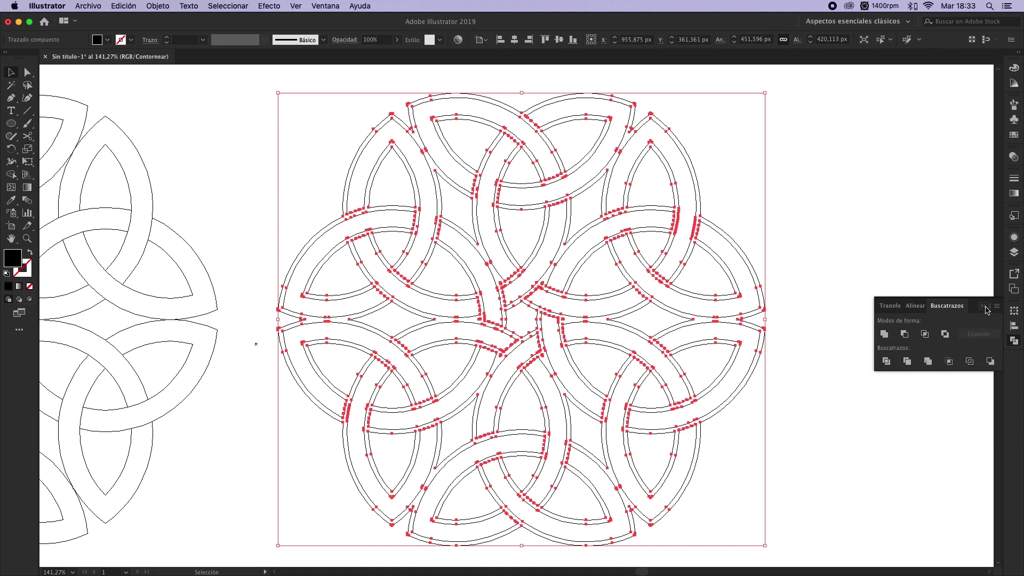
left_click(880, 296)
Unite all the filled pieces of the left knot copy into one compound shape
left_click_drag(327, 297, 698, 293)
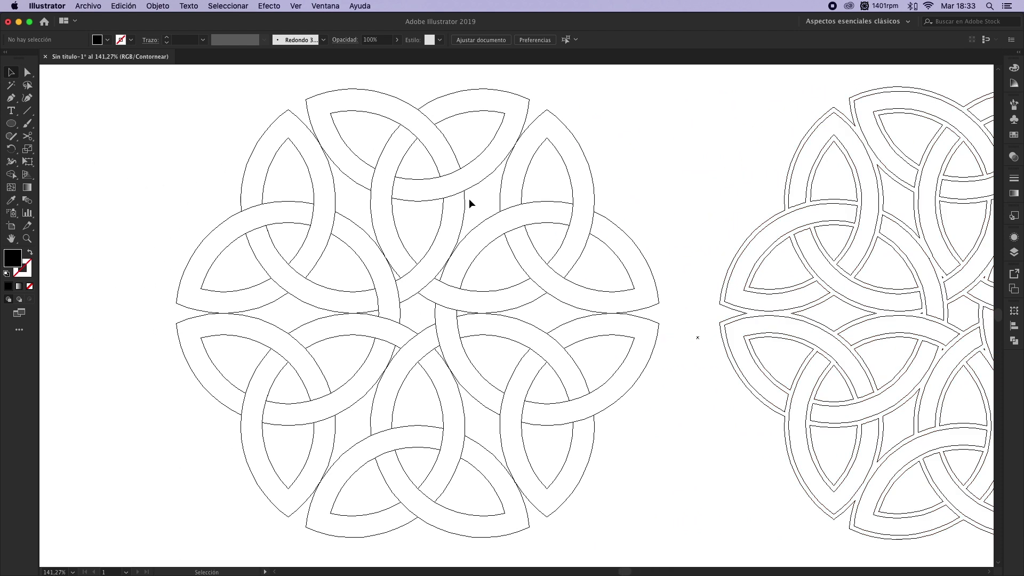
left_click_drag(157, 105, 642, 525)
left_click(1014, 341)
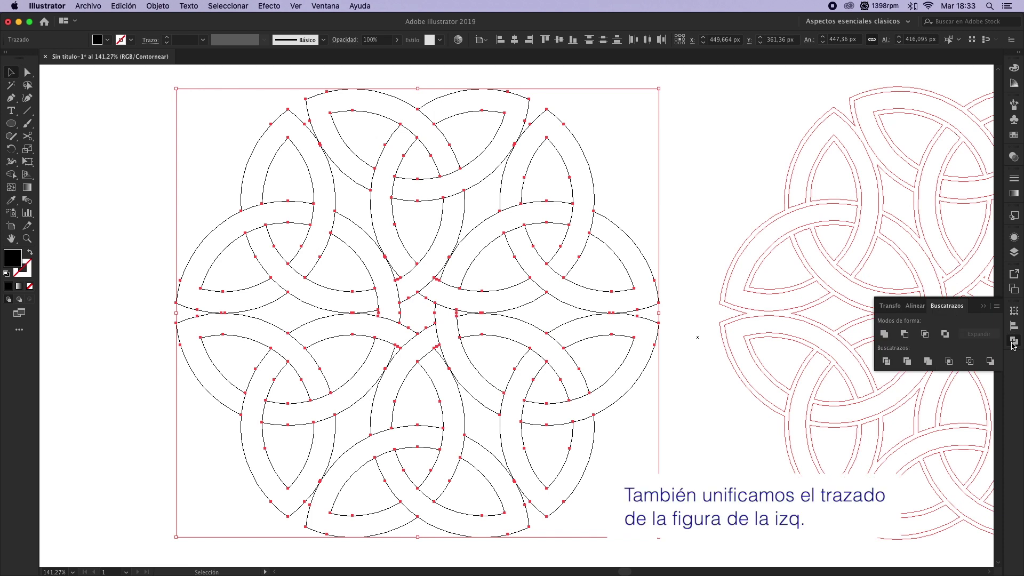
left_click(884, 334)
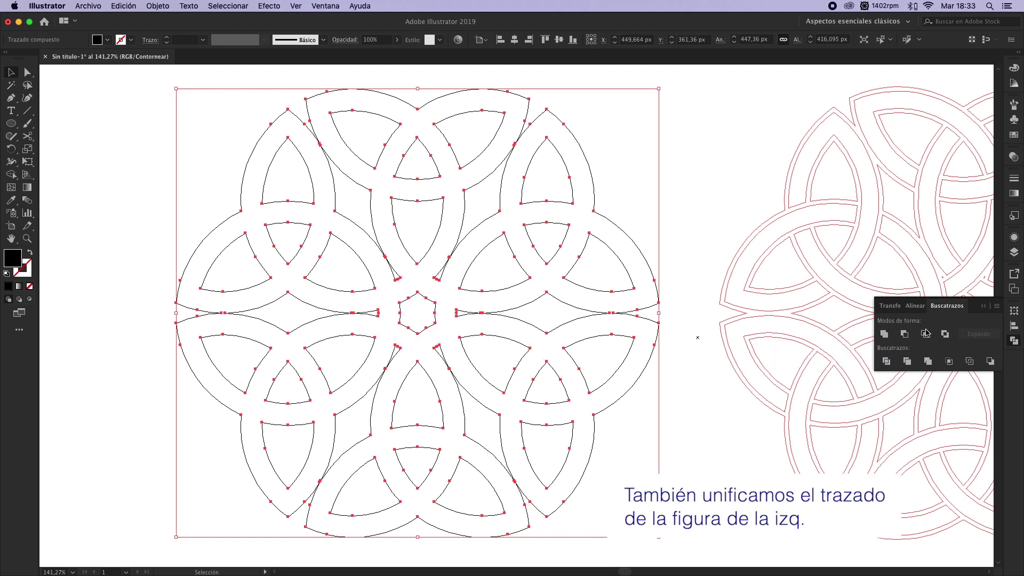
left_click(985, 307)
left_click(689, 290)
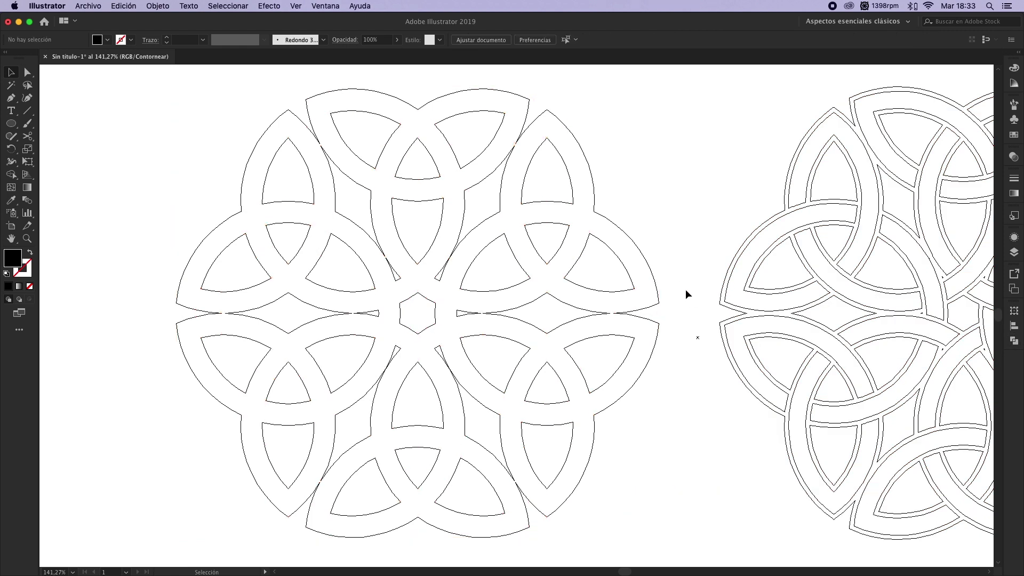
Return to the full-artboard preview and fill the right knot's expanded outline with magenta
key("super+0")
key("super+y")
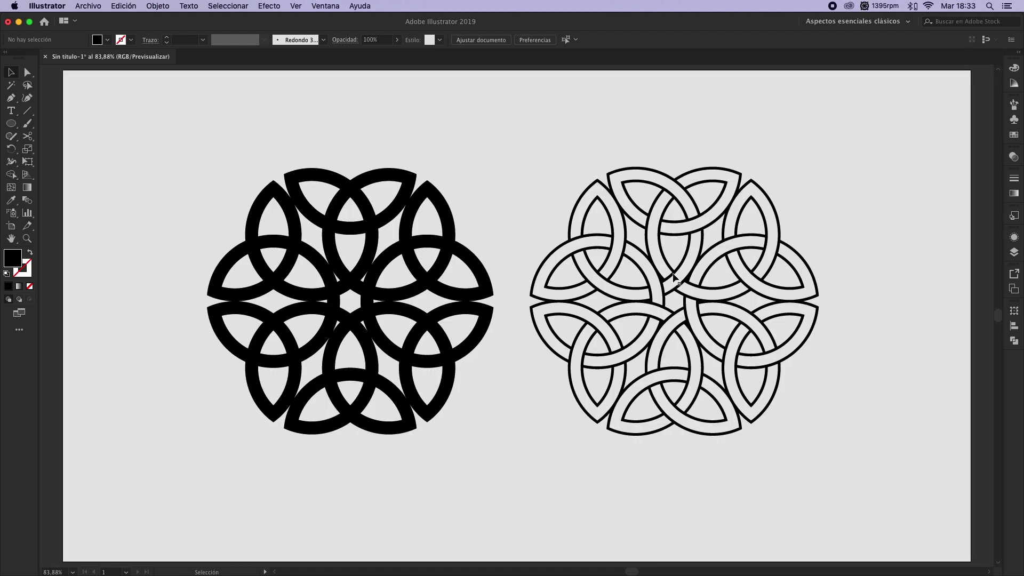
left_click_drag(548, 144, 796, 435)
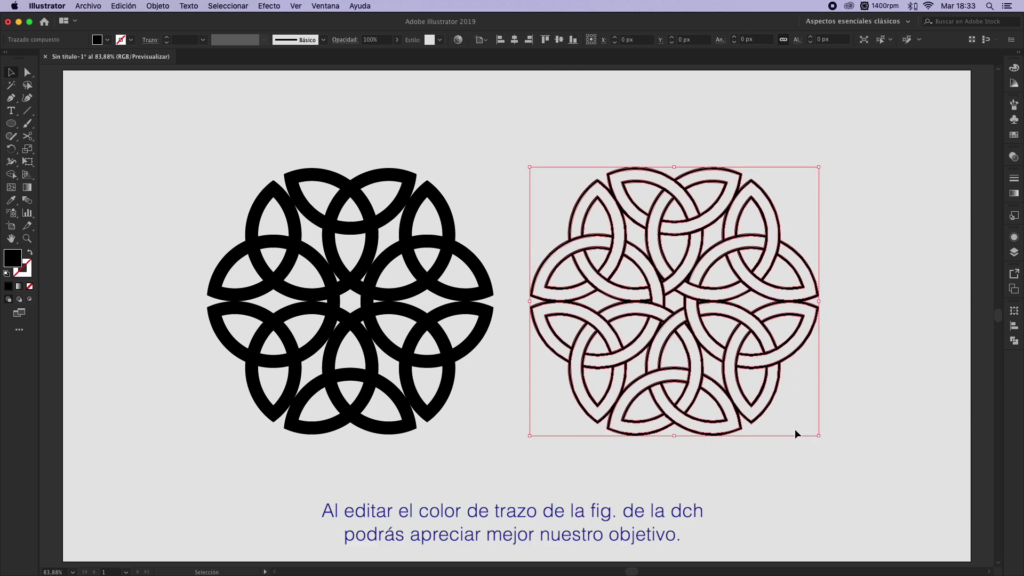
left_click(1013, 137)
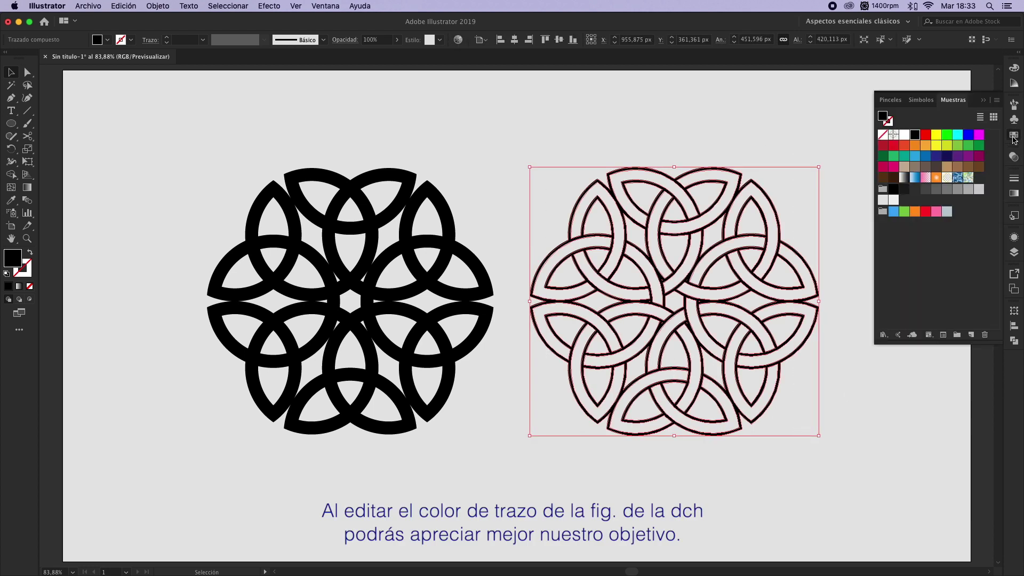
left_click(979, 138)
left_click(984, 100)
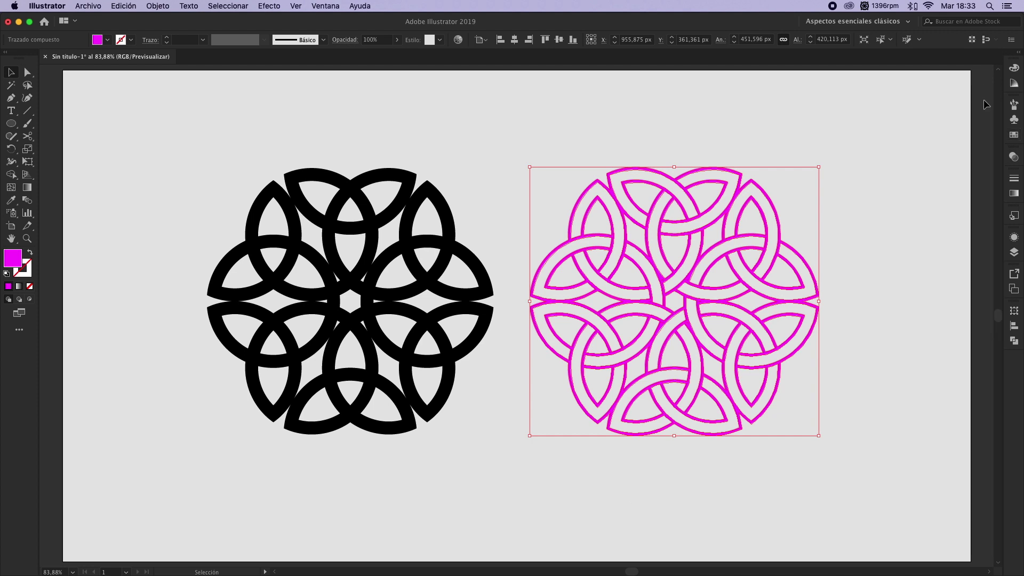
left_click(607, 127)
Align both knots to their horizontal and vertical centres so that they overlap
key("super+a")
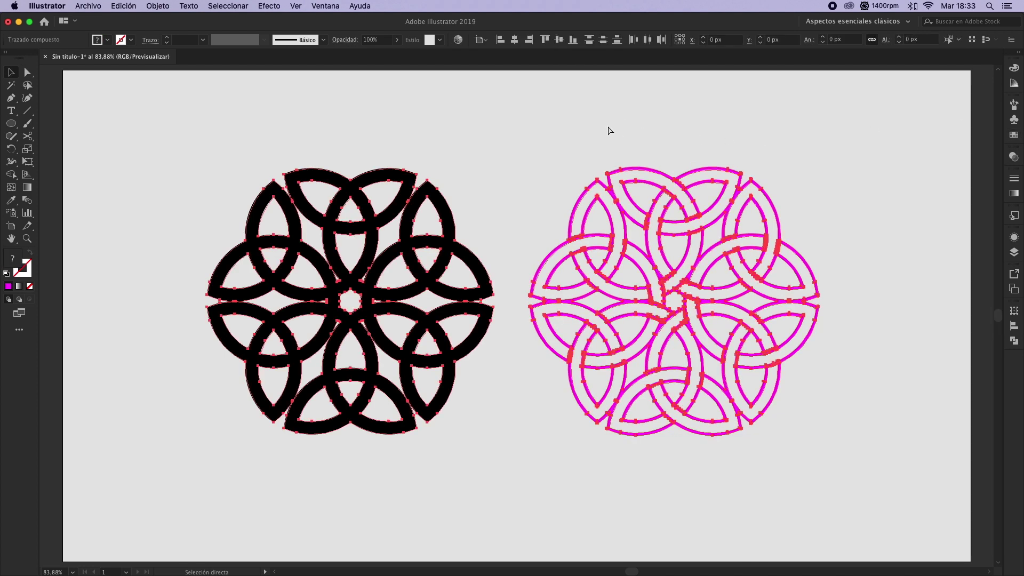
left_click(514, 39)
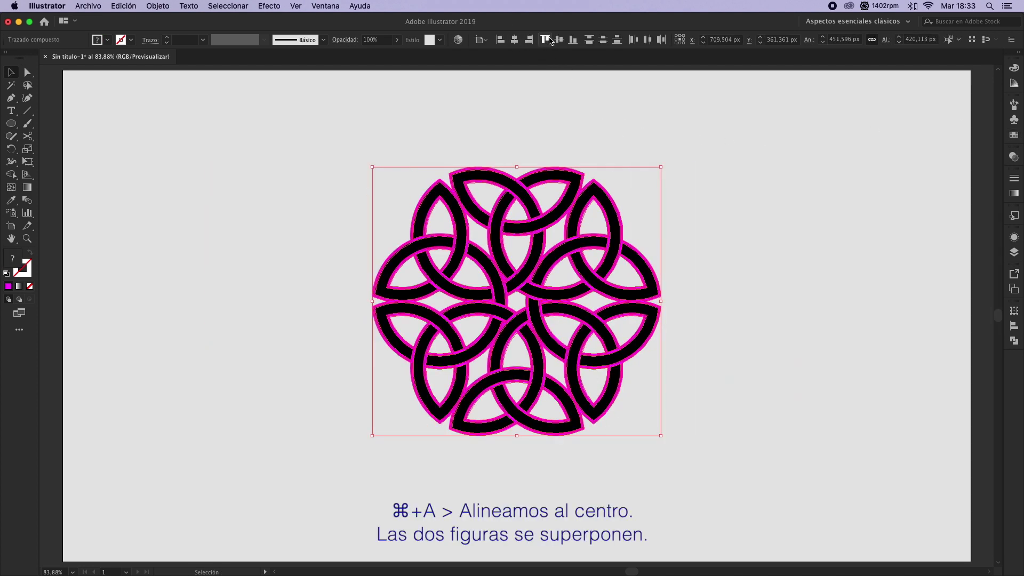
left_click(558, 40)
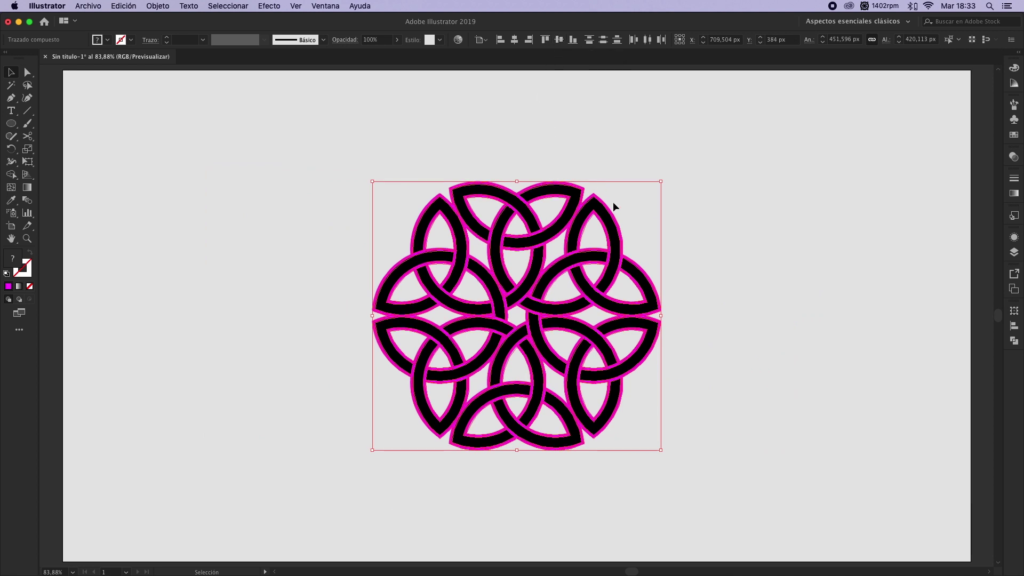
Subtract the magenta outline from the black knot with Minus Front, and check the gaps between the bands in outline view
left_click(1009, 342)
left_click(910, 335)
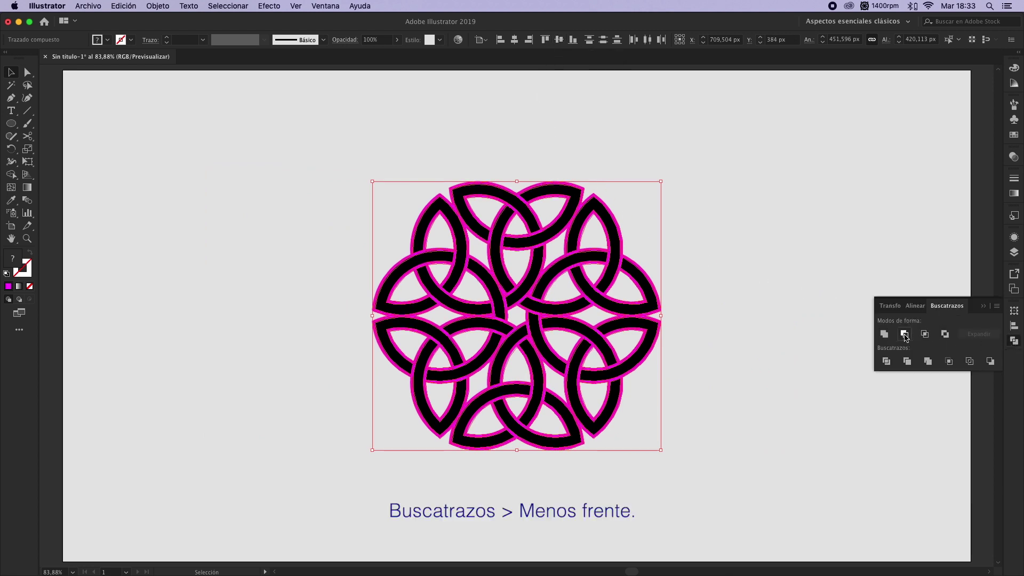
left_click(985, 308)
left_click(768, 276)
key("z")
left_click_drag(271, 145, 750, 494)
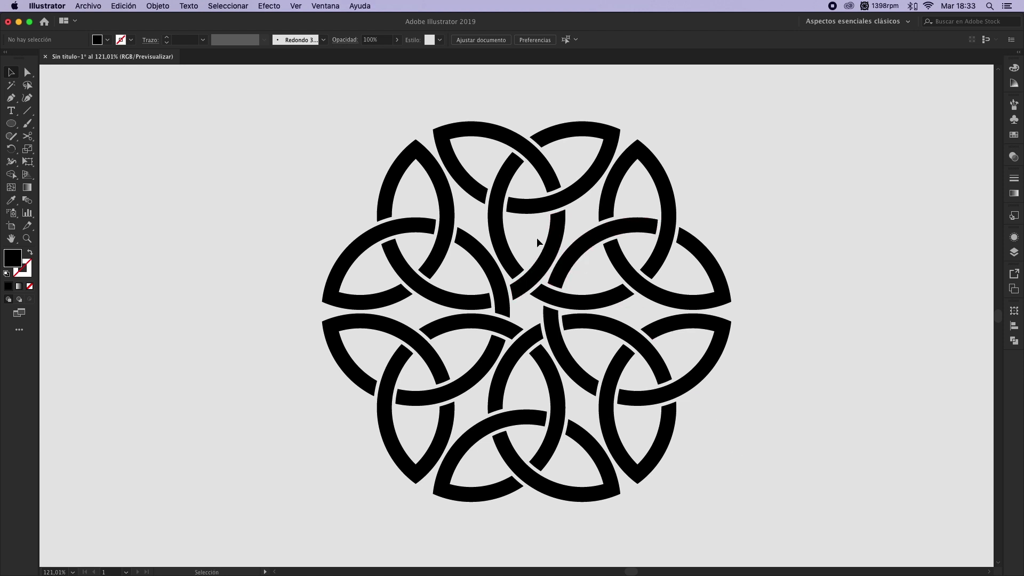
key("super+y")
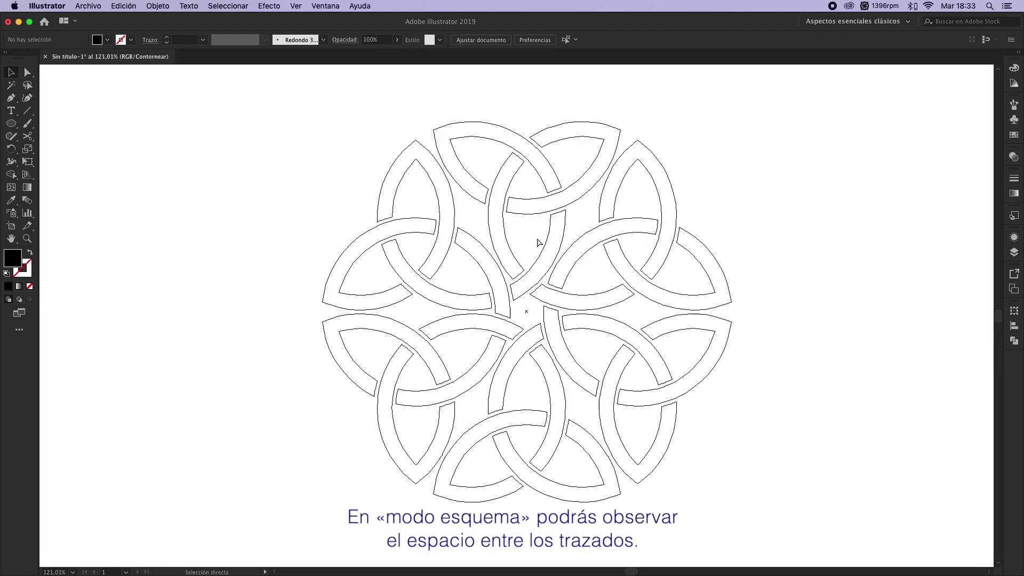
key("super+y")
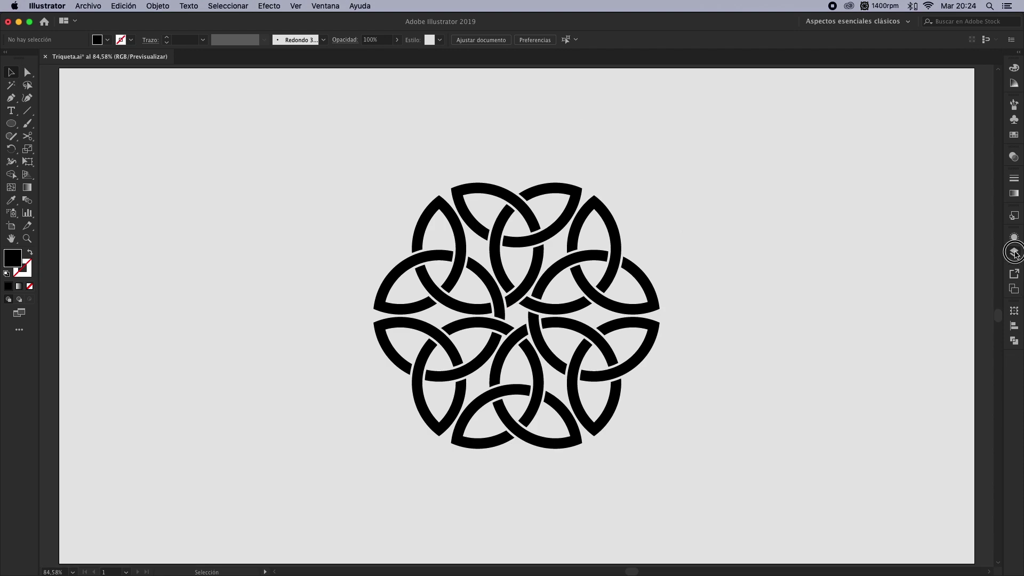
Copy the knot in place onto a new layer, with the Símbolo layer hidden and locked
left_click(1014, 253)
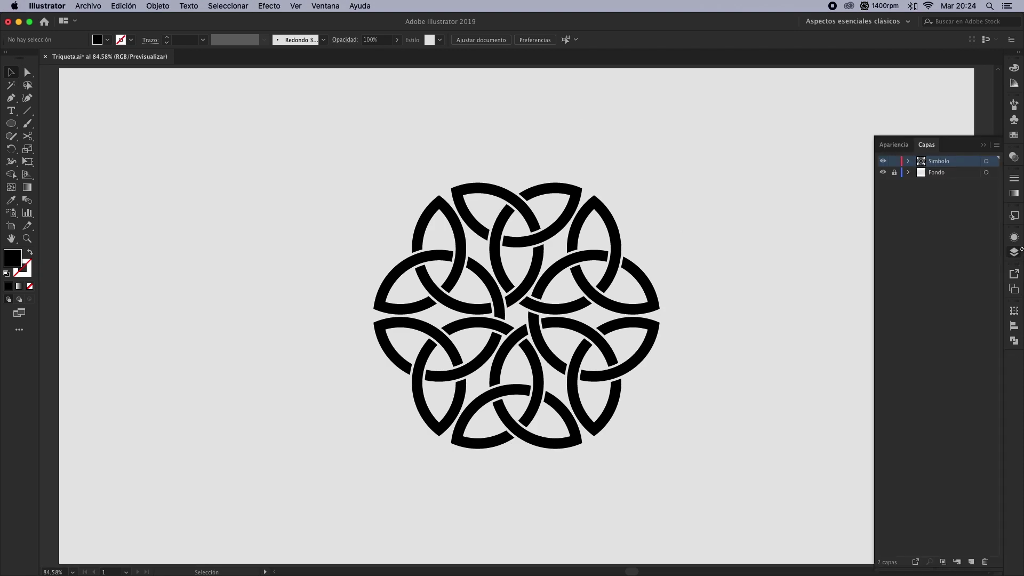
key("super+a")
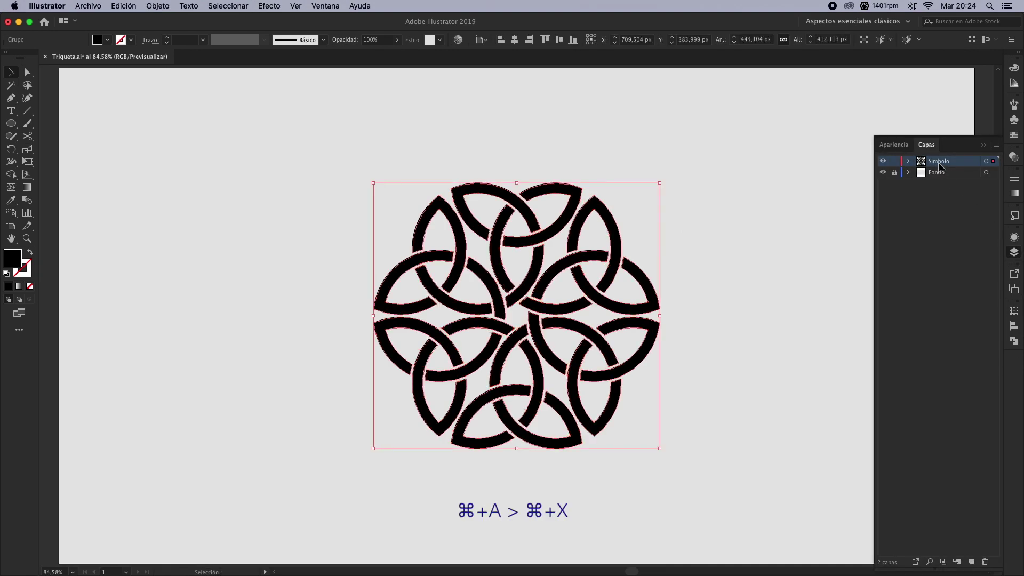
left_click(883, 162)
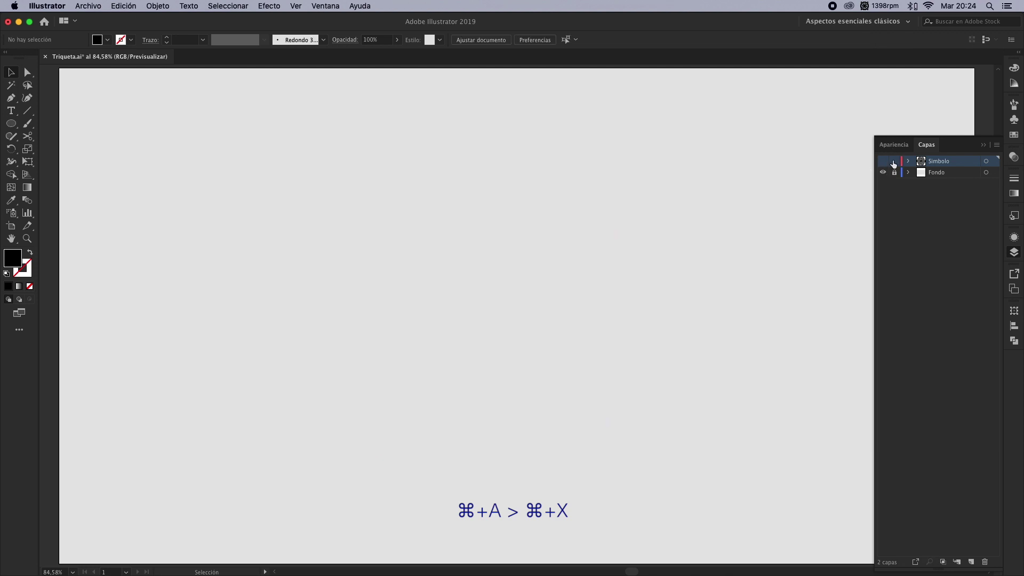
left_click(971, 562)
key("super+f")
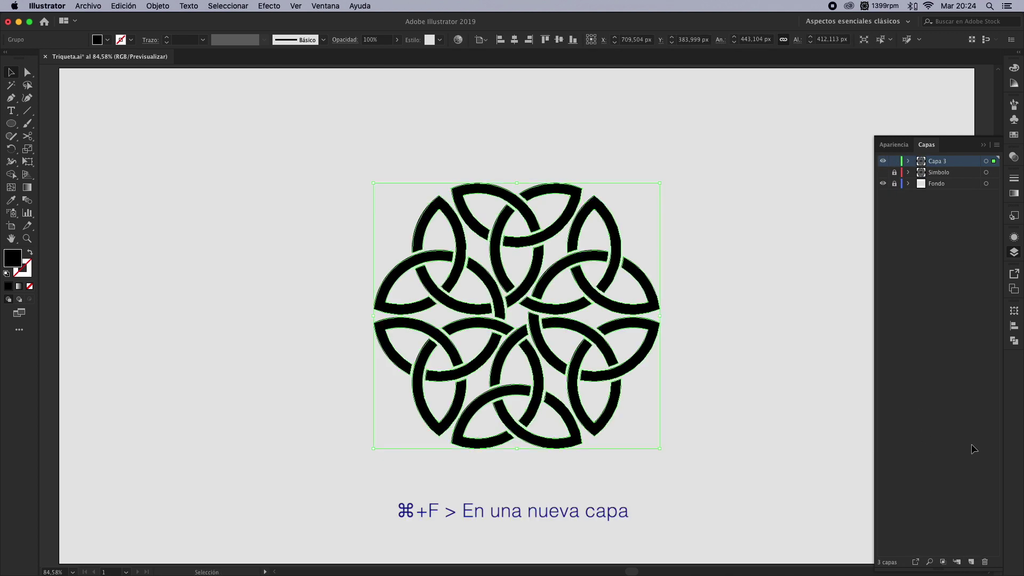
left_click(983, 144)
left_click(789, 182)
Ungroup the copied knot into its separate pieces
left_click_drag(303, 152, 714, 465)
key("super+a")
key("shift+super+g")
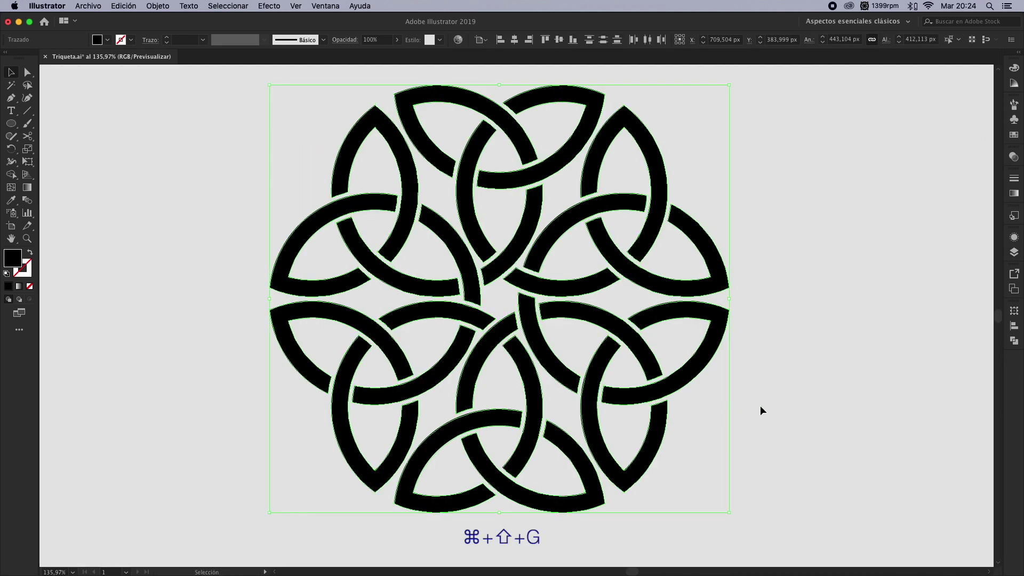
left_click(761, 405)
Delete all the surrounding knot pieces, keeping only the upper central three-pointed knot
left_click_drag(286, 194, 421, 344)
key("Delete")
left_click_drag(375, 319, 742, 472)
key("Delete")
left_click_drag(743, 187, 592, 269)
key("Delete")
key("z")
left_click_drag(356, 73, 654, 319)
left_click_drag(654, 320, 654, 320)
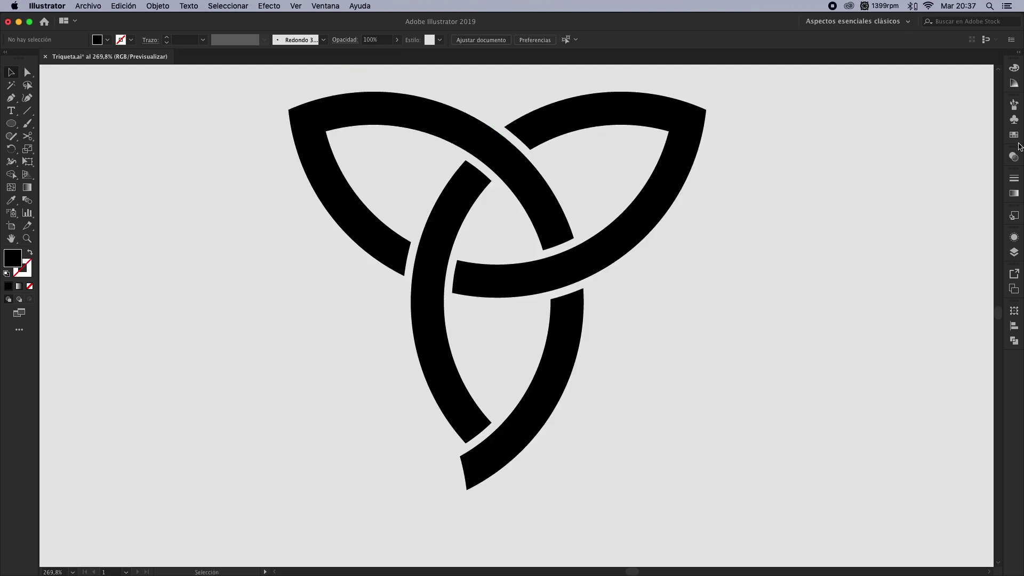
Make the blue swatch R=0 G=113 B=188 a global colour
left_click(1015, 137)
left_click(968, 179)
double_click(968, 178)
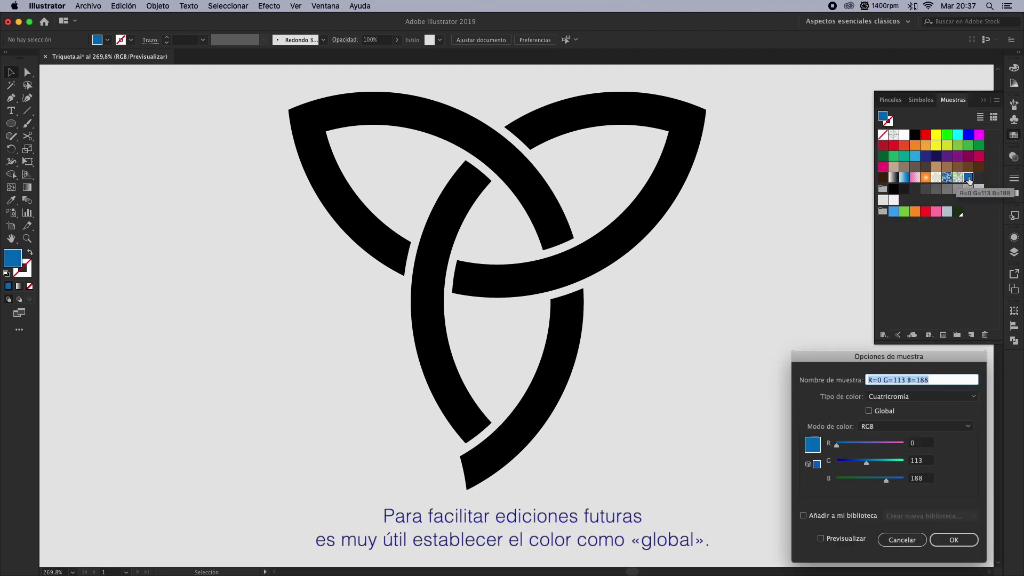
left_click(870, 410)
left_click(955, 541)
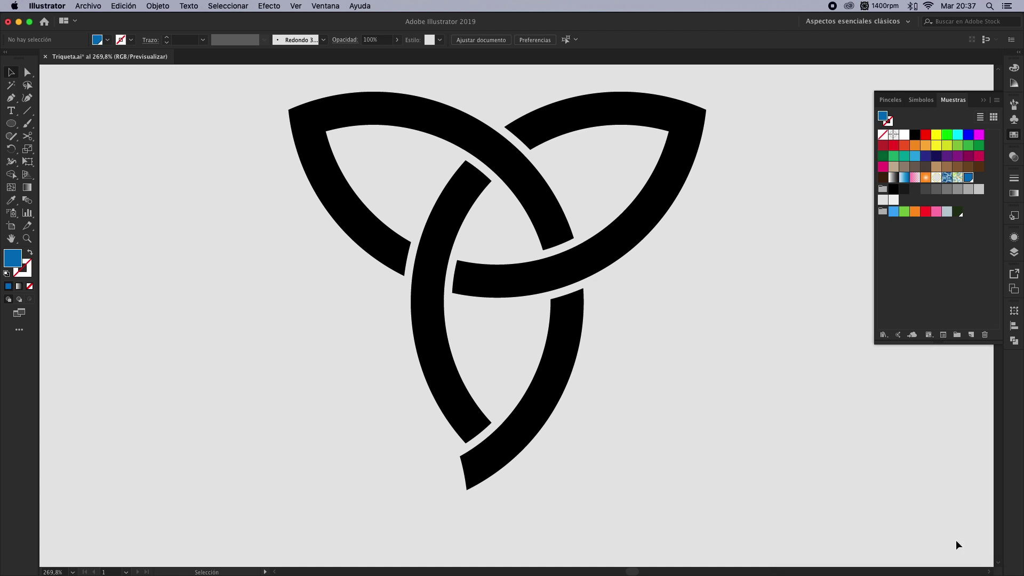
Choose a very dark shade of the blue from the Color Guide and save it as global swatch R=0 G=28 B=47
left_click(1014, 85)
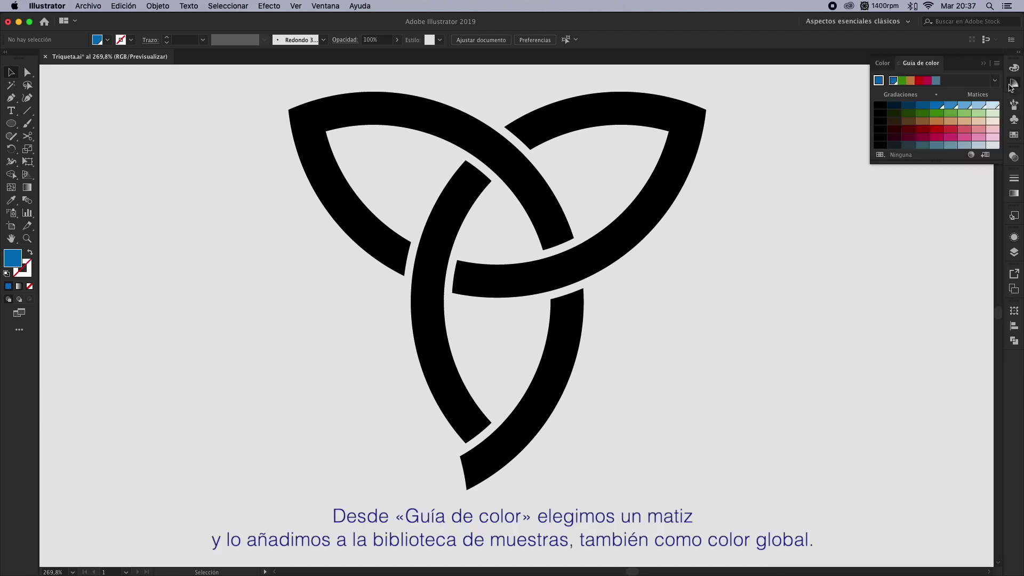
left_click(895, 105)
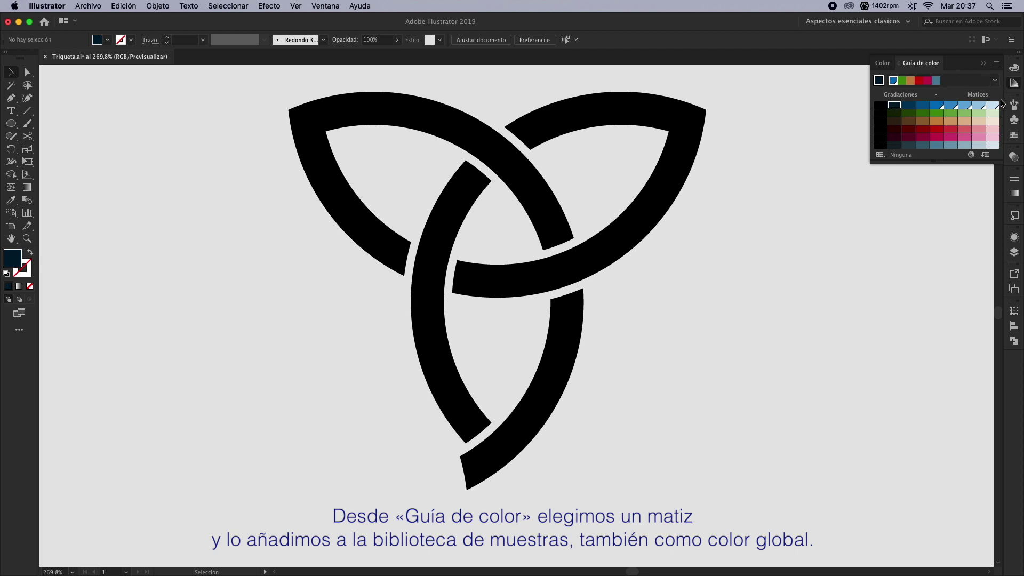
left_click(1016, 136)
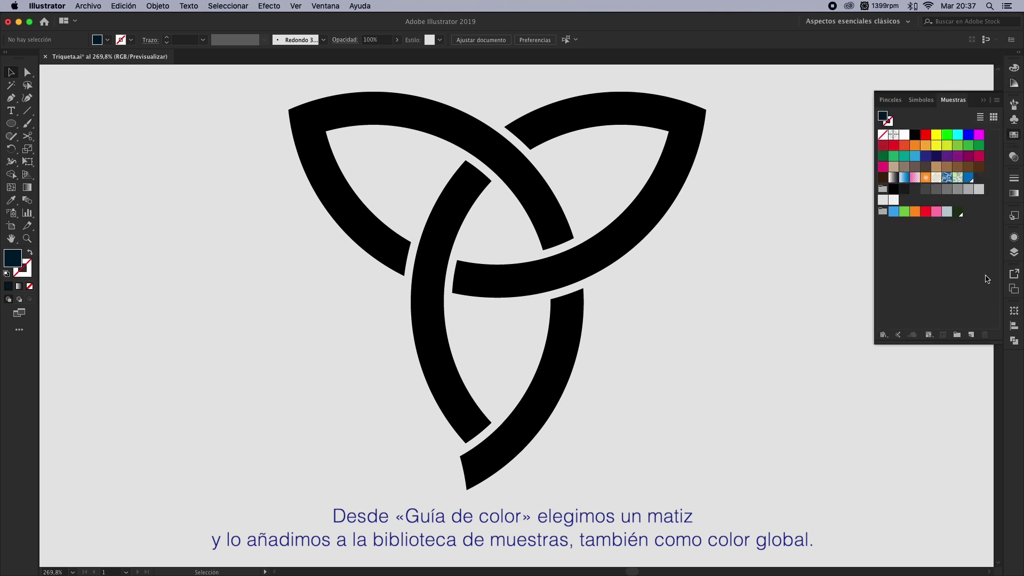
left_click(972, 335)
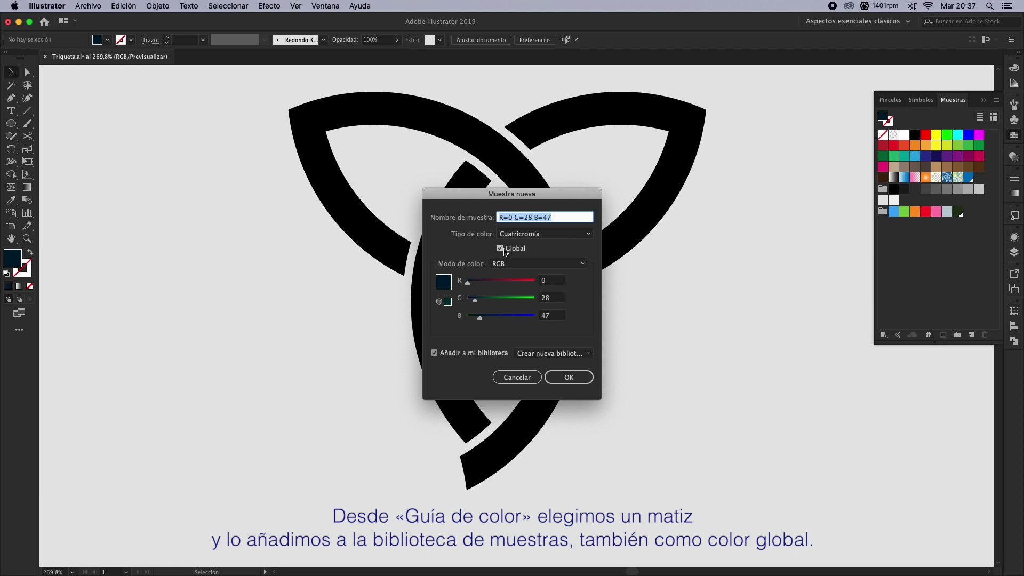
left_click(570, 378)
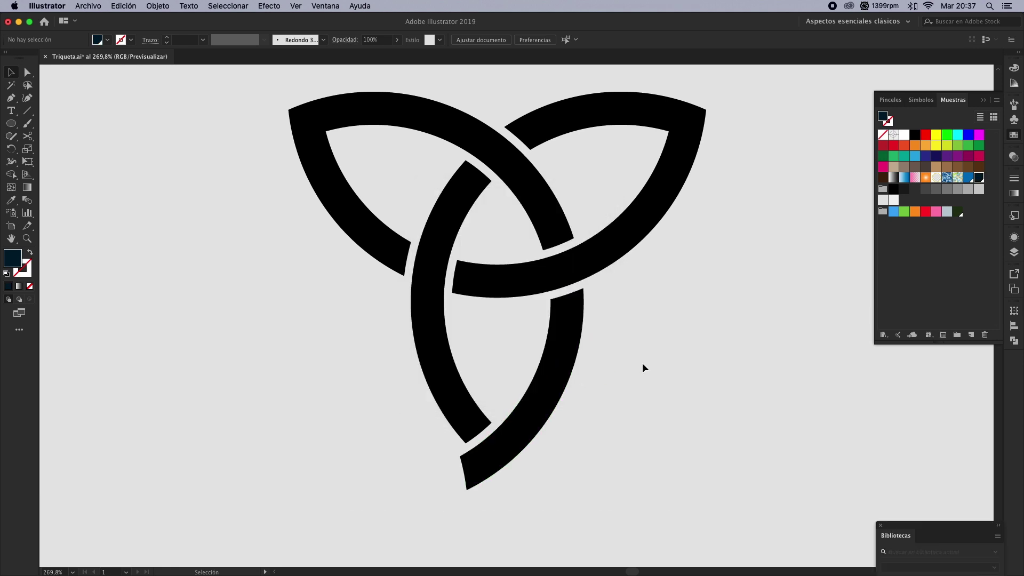
left_click(984, 100)
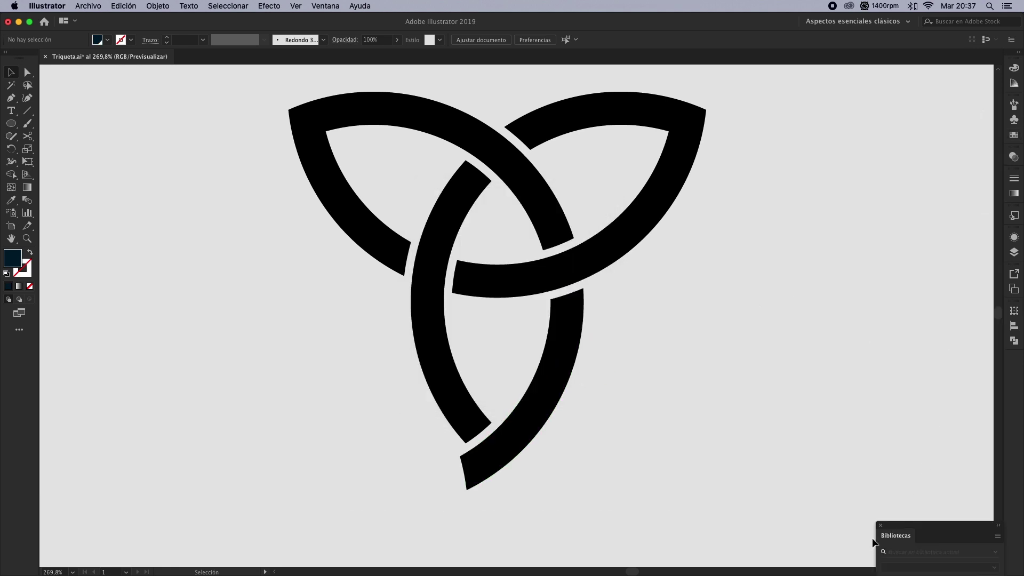
Apply a freeform gradient with line drawing to the upper-left band of the knot
left_click(881, 526)
key("a")
left_click(414, 119)
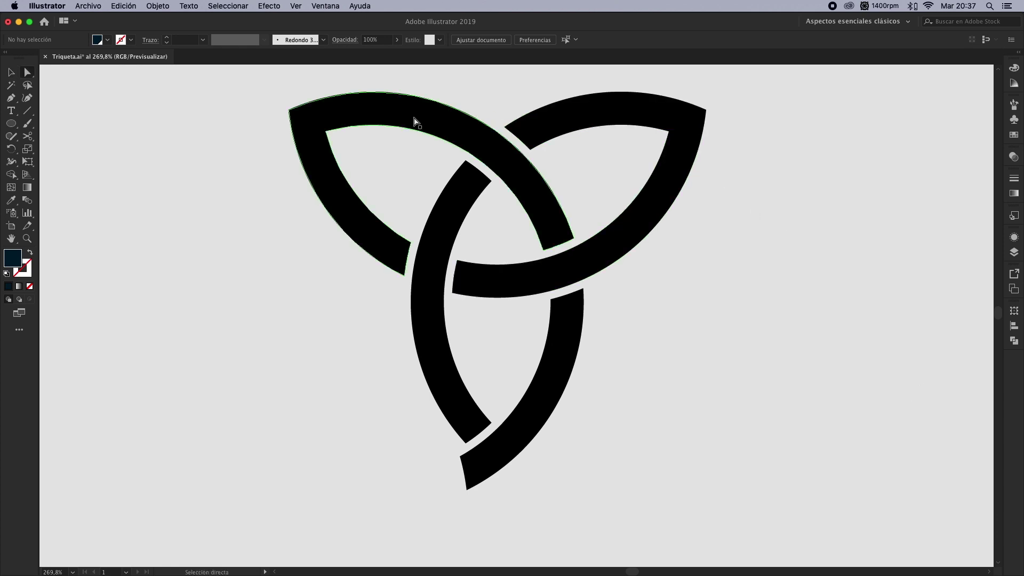
left_click(1015, 194)
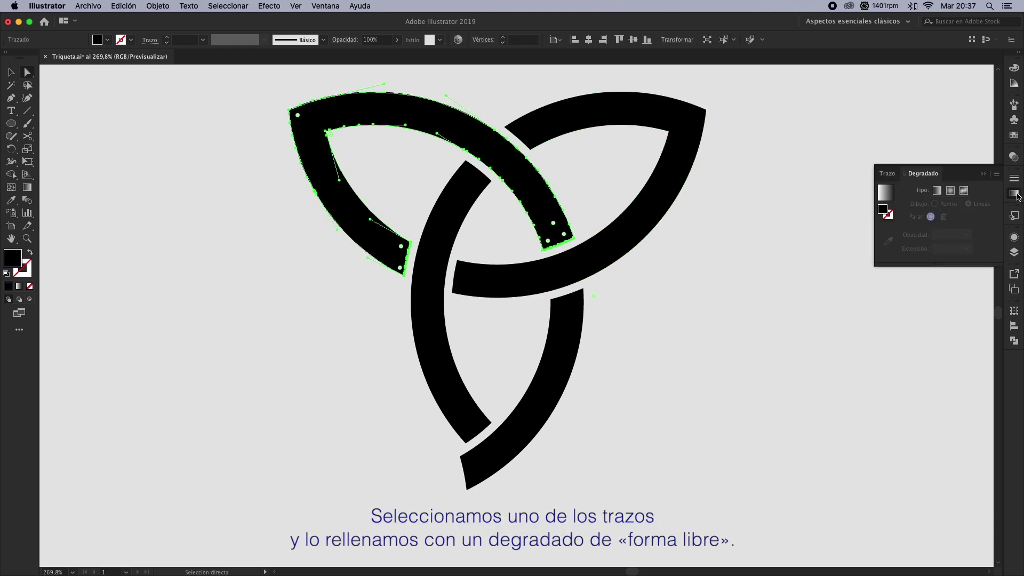
left_click(964, 192)
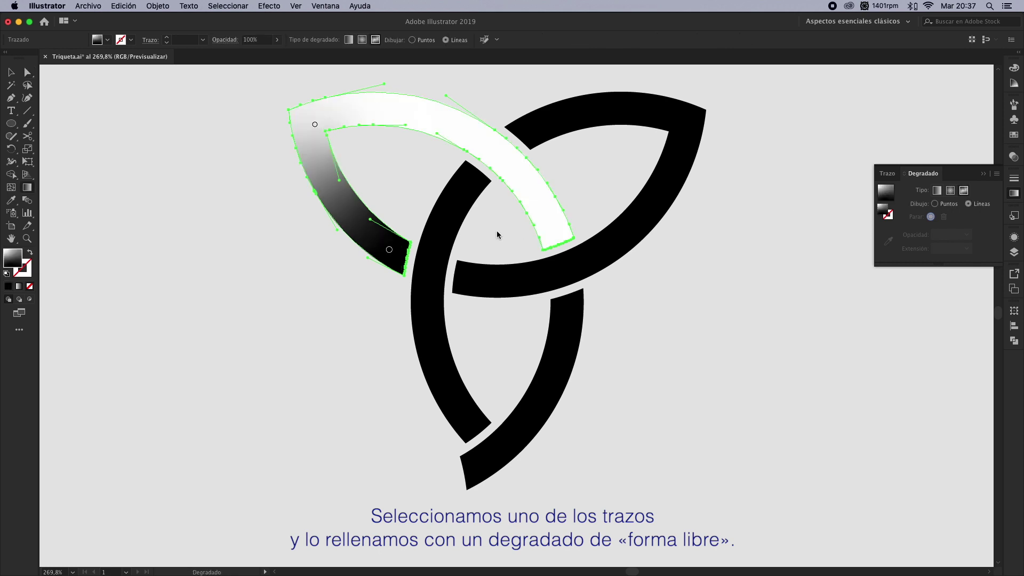
Run a curved line of six colour stops through the upper-left band, from its lower end around the outer tip to its other end
left_click(389, 251)
left_click_drag(390, 252, 404, 259)
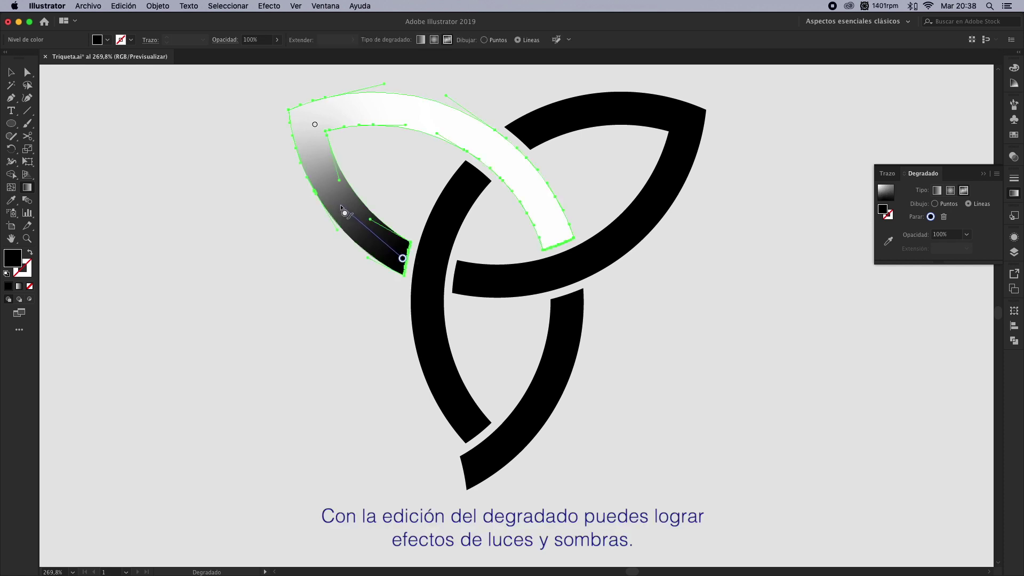
left_click(344, 210)
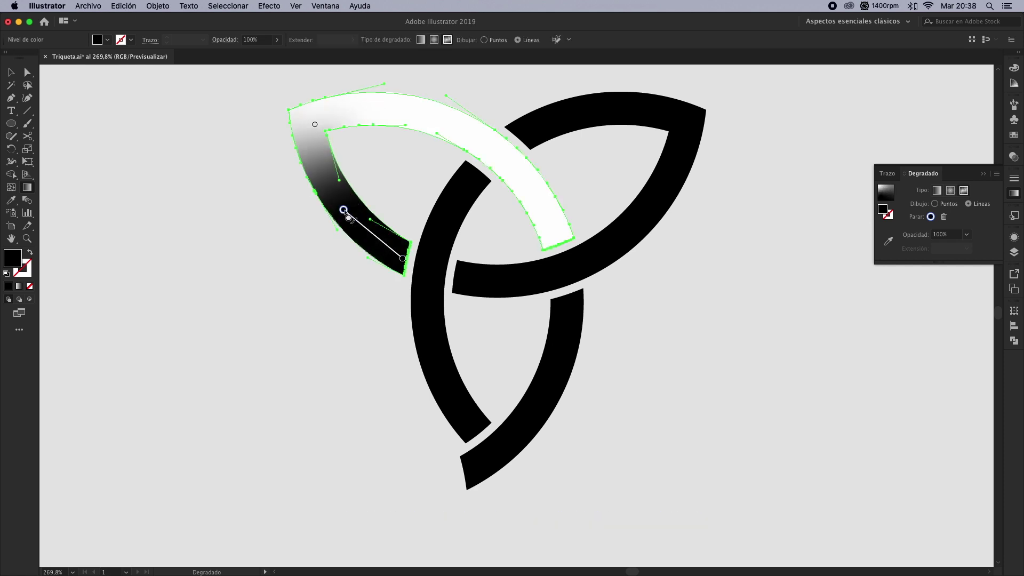
left_click(315, 124)
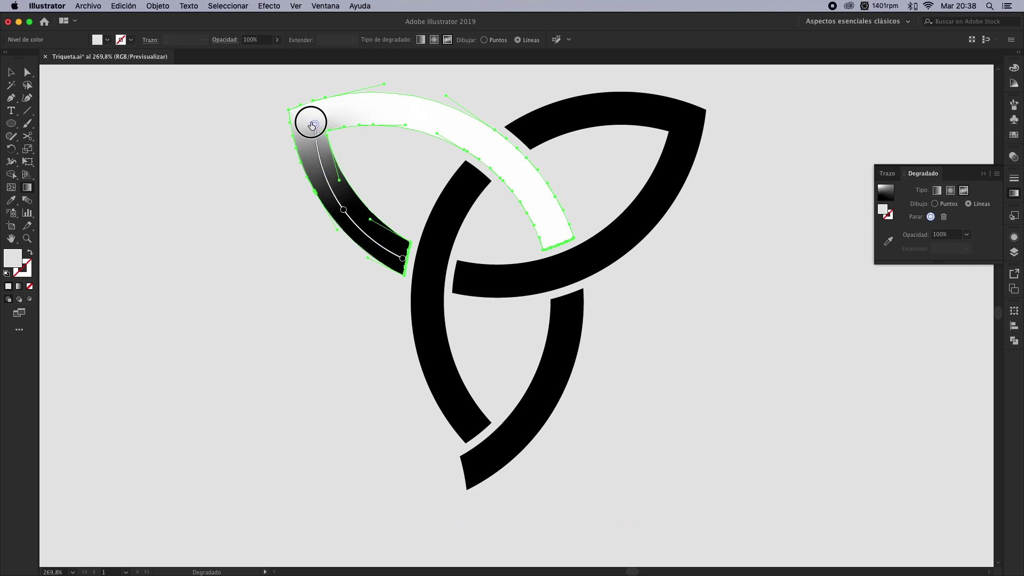
left_click_drag(315, 124, 310, 120)
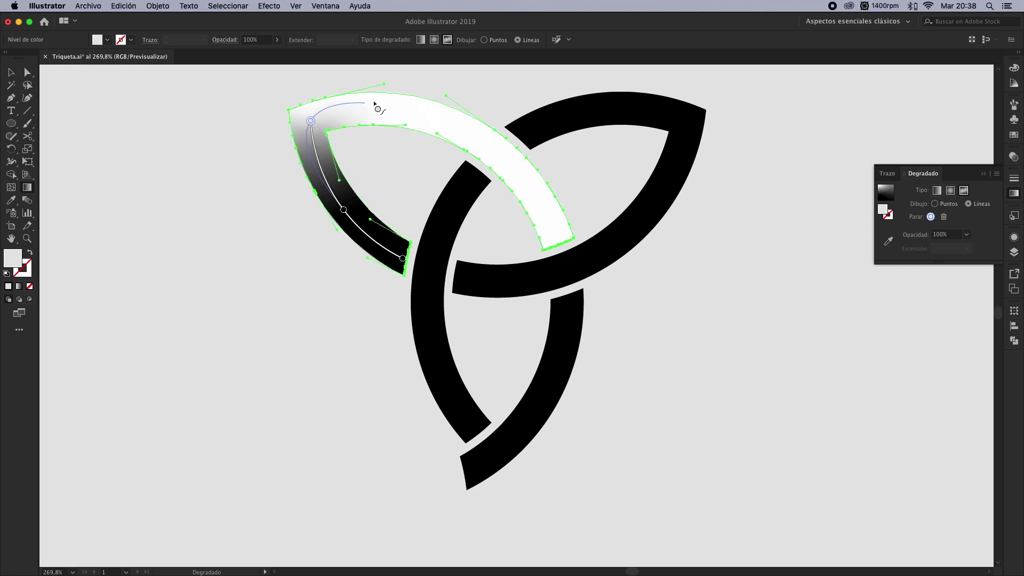
left_click(468, 132)
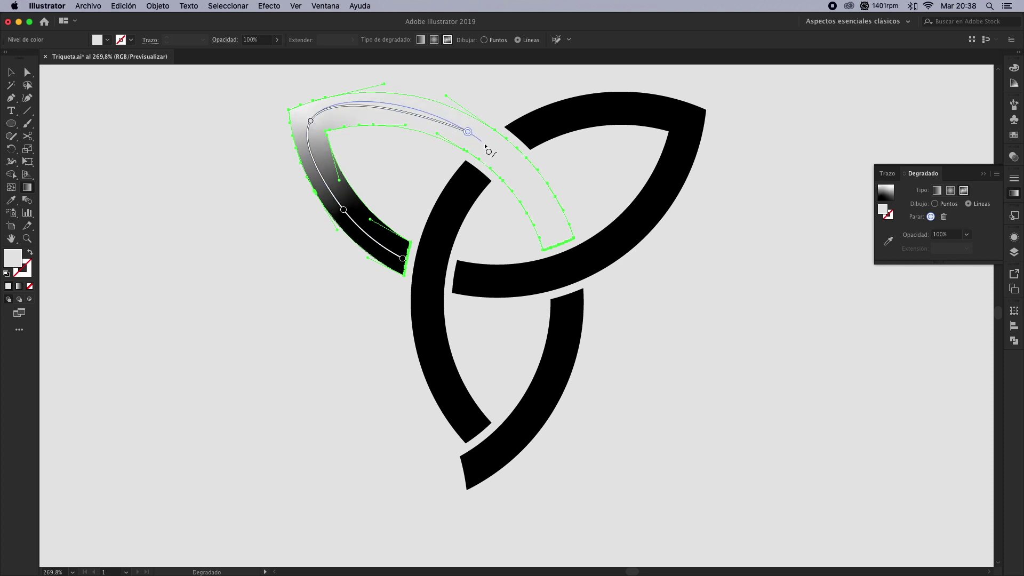
left_click(537, 195)
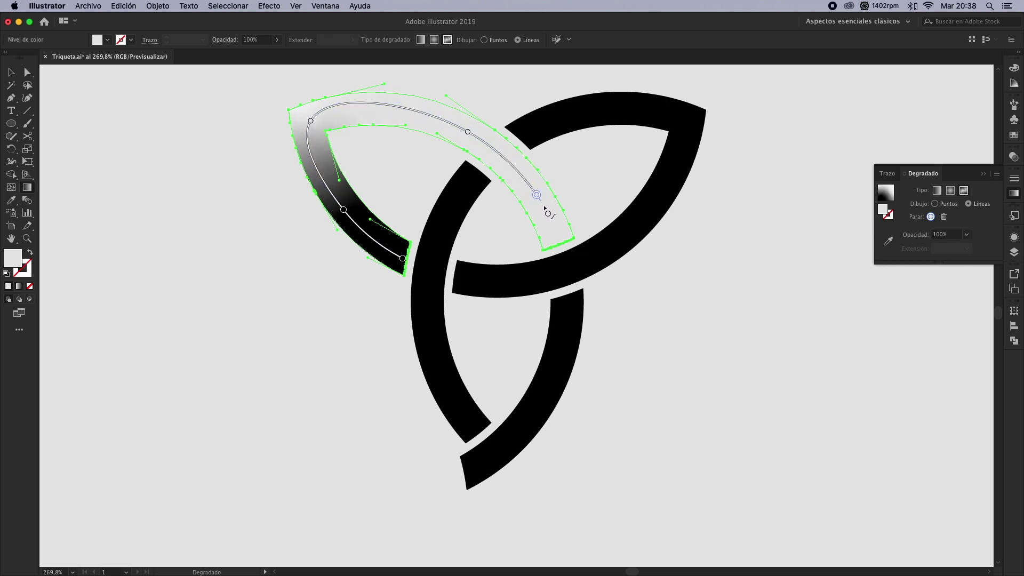
left_click(558, 241)
Colour the upper-left band's right end stop with swatch R=0 G=28 B=47 and its two neighbouring stops with R=0 G=113 B=188
double_click(558, 242)
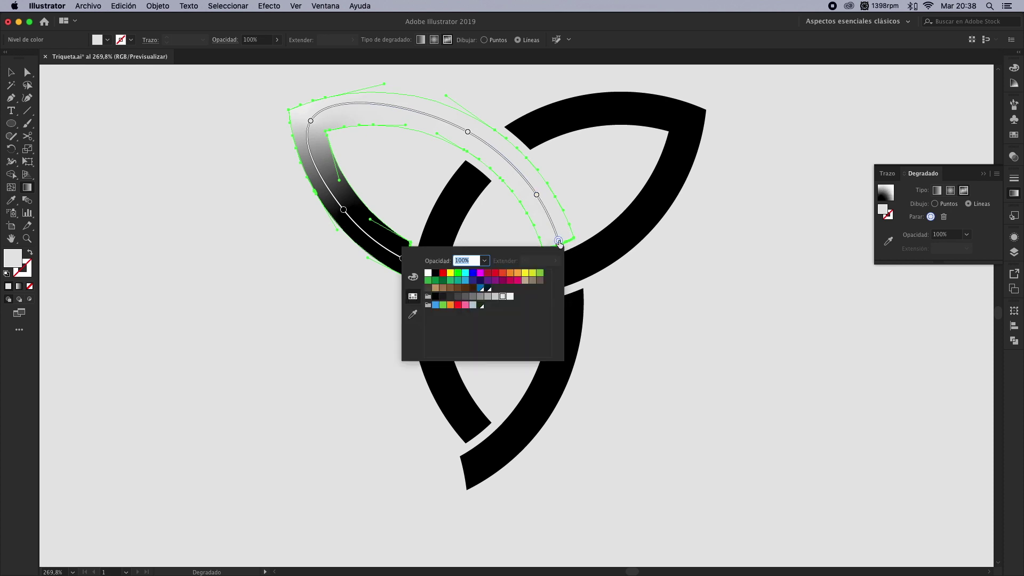
left_click(489, 288)
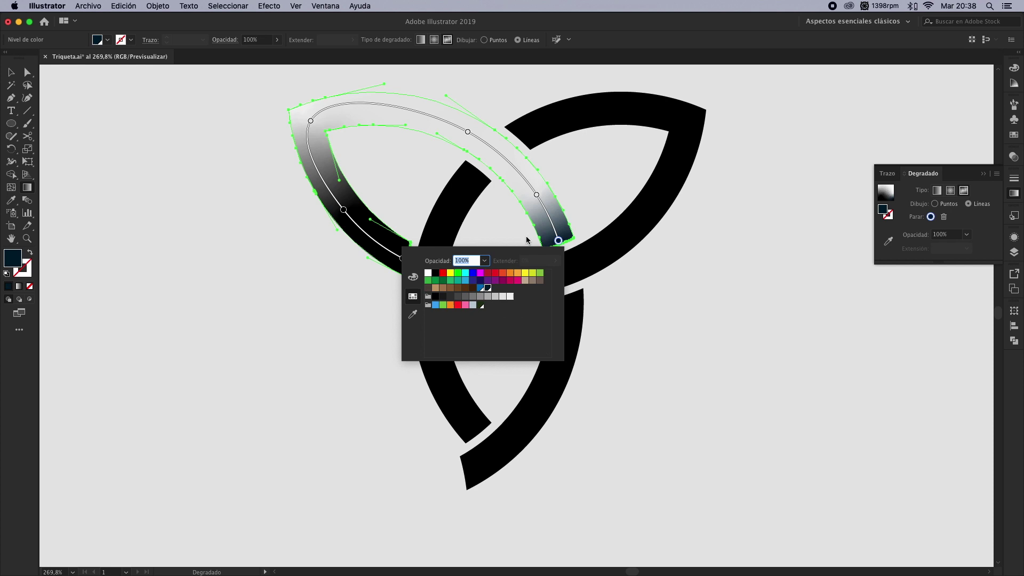
left_click(536, 195)
double_click(537, 195)
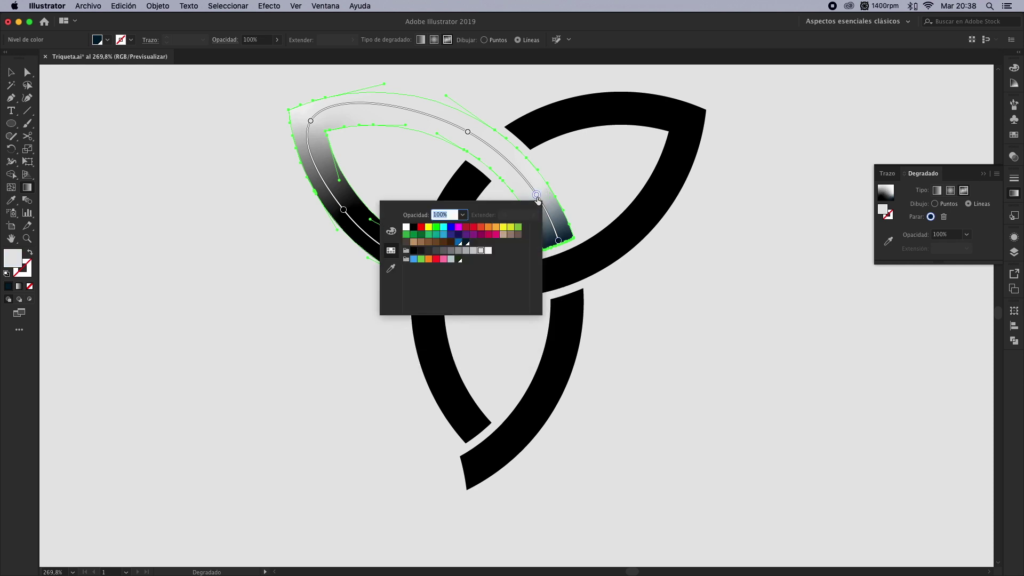
left_click(458, 243)
left_click(469, 132)
double_click(468, 132)
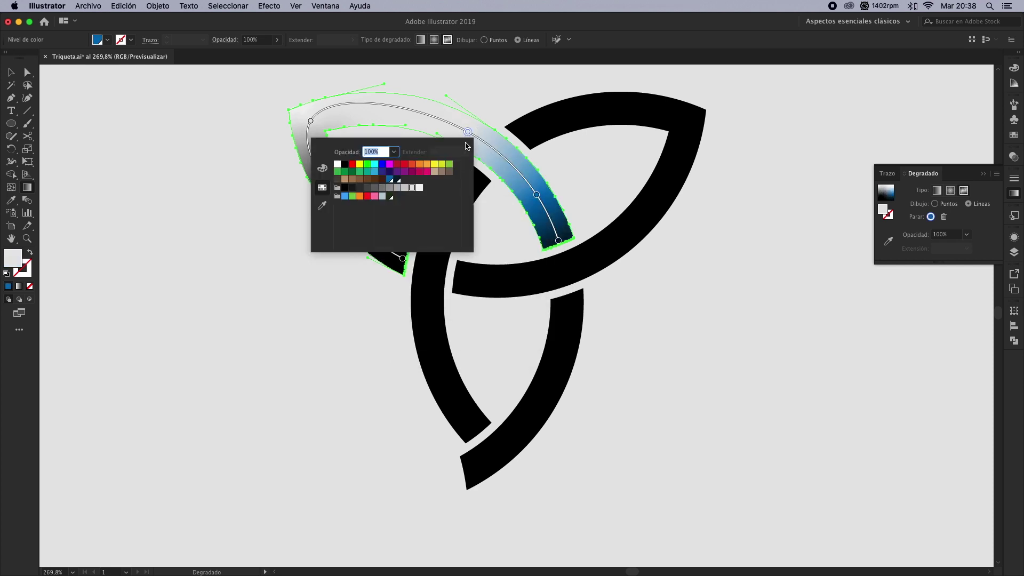
left_click(389, 179)
Colour the same band's tip and following stop with swatch R=0 G=113 B=188, and its lower-left end stop with R=0 G=28 B=47
double_click(311, 122)
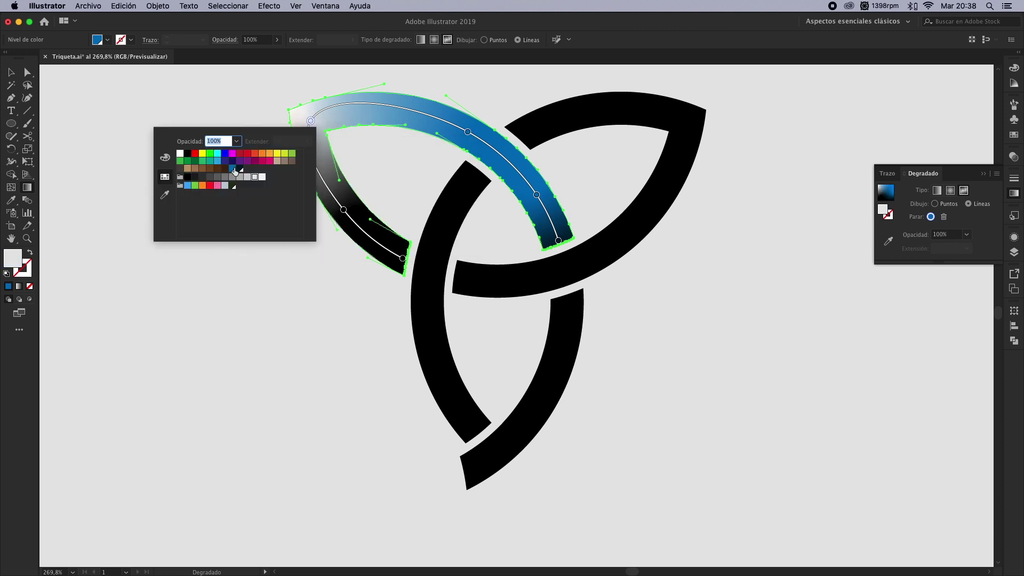
left_click(235, 170)
double_click(344, 210)
left_click(269, 260)
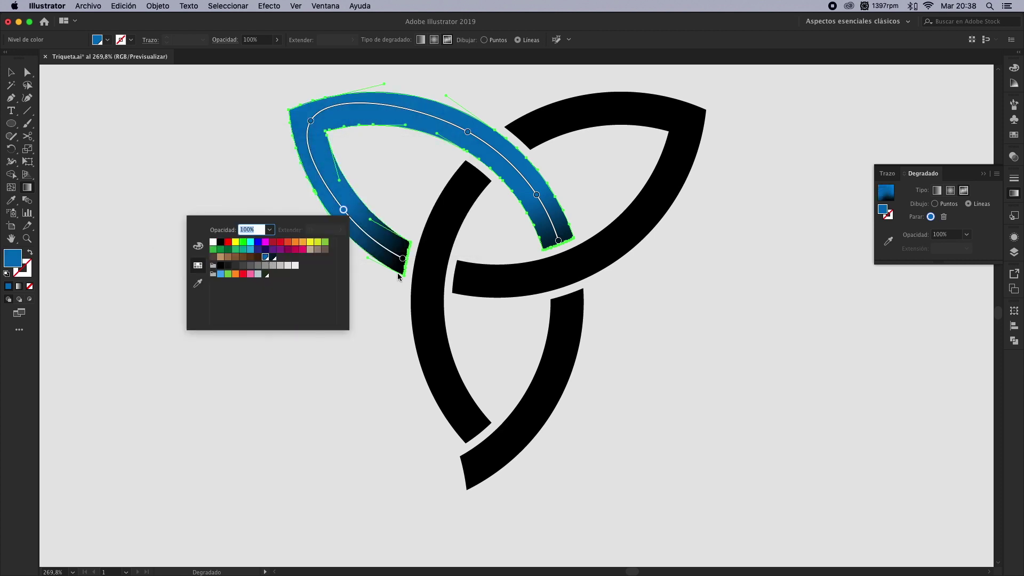
double_click(403, 259)
left_click(325, 298)
left_click(443, 230)
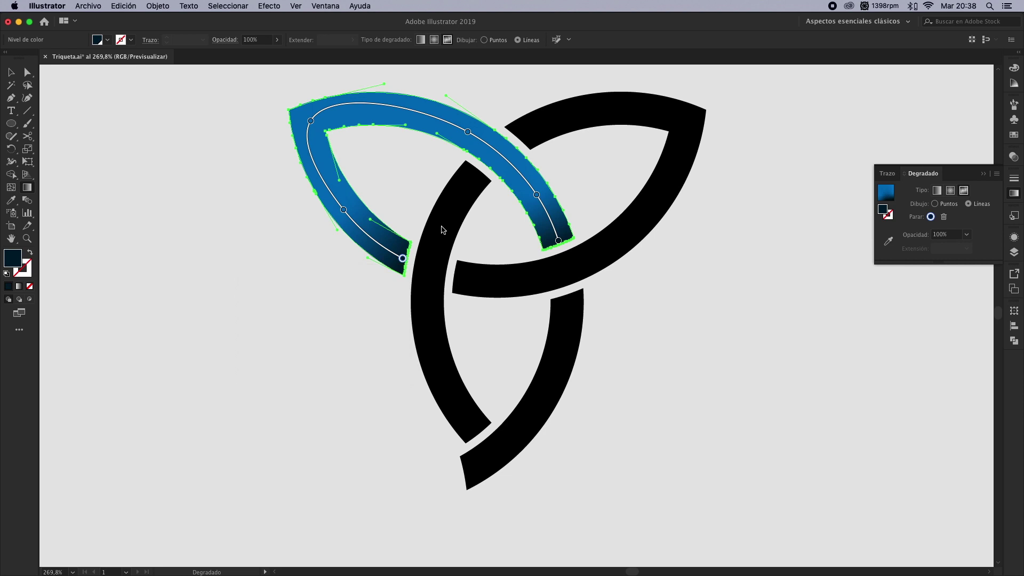
Apply a freeform gradient to the long curved band on the left and run a line of four colour stops from its upper end to its lower end
key("a")
left_click(443, 230)
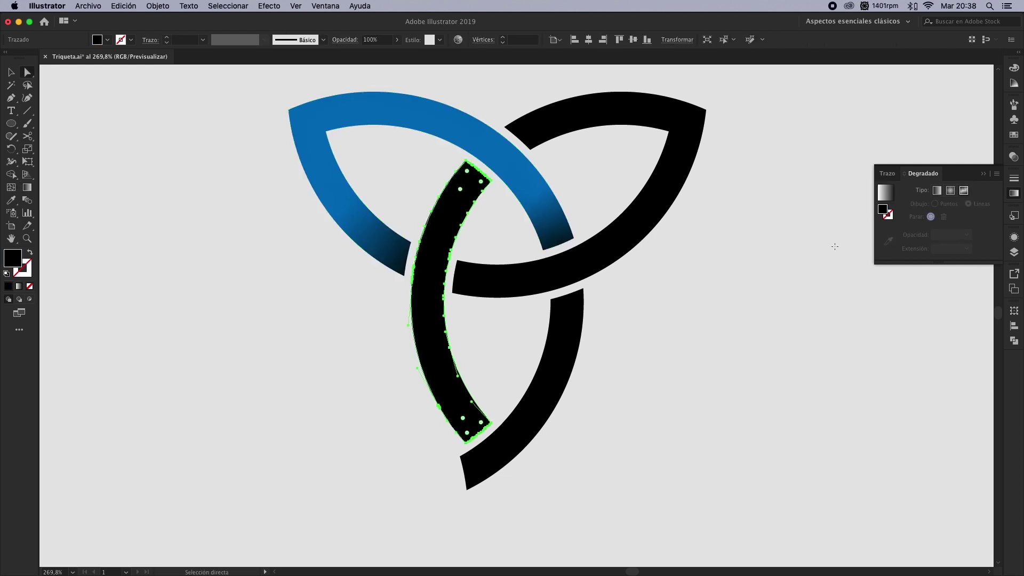
key("g")
left_click(471, 181)
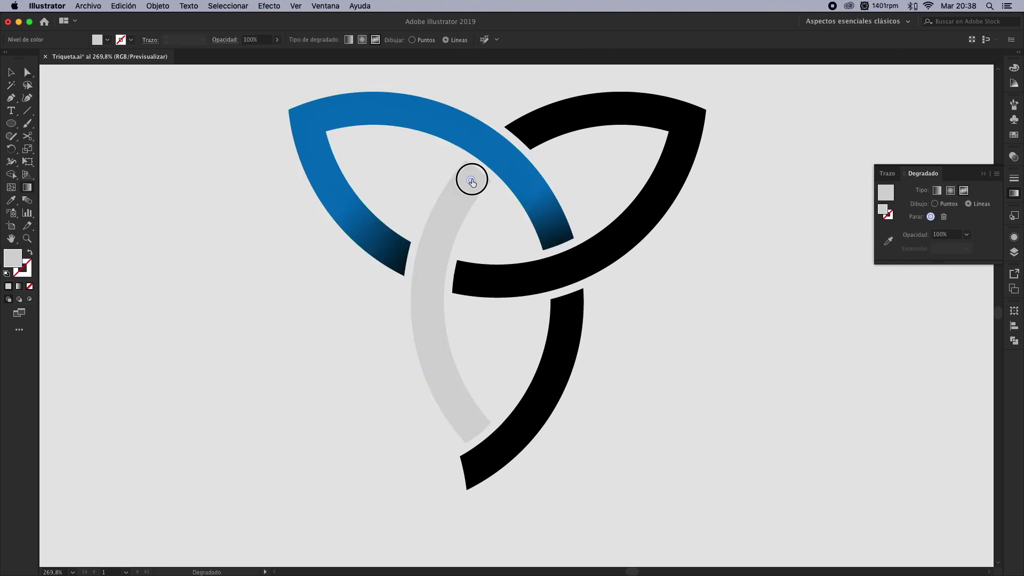
left_click_drag(471, 181, 460, 200)
left_click(444, 222)
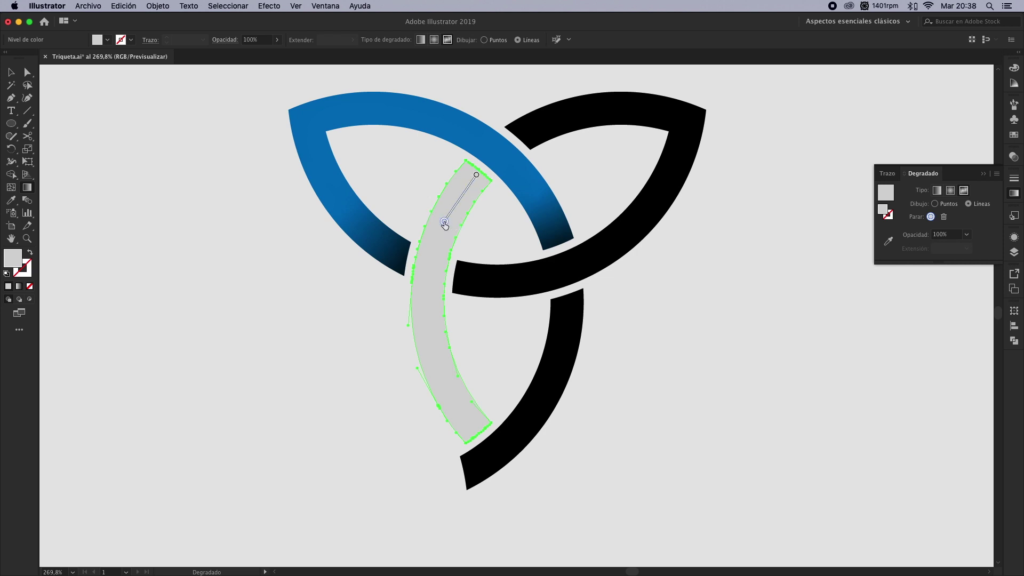
left_click(443, 376)
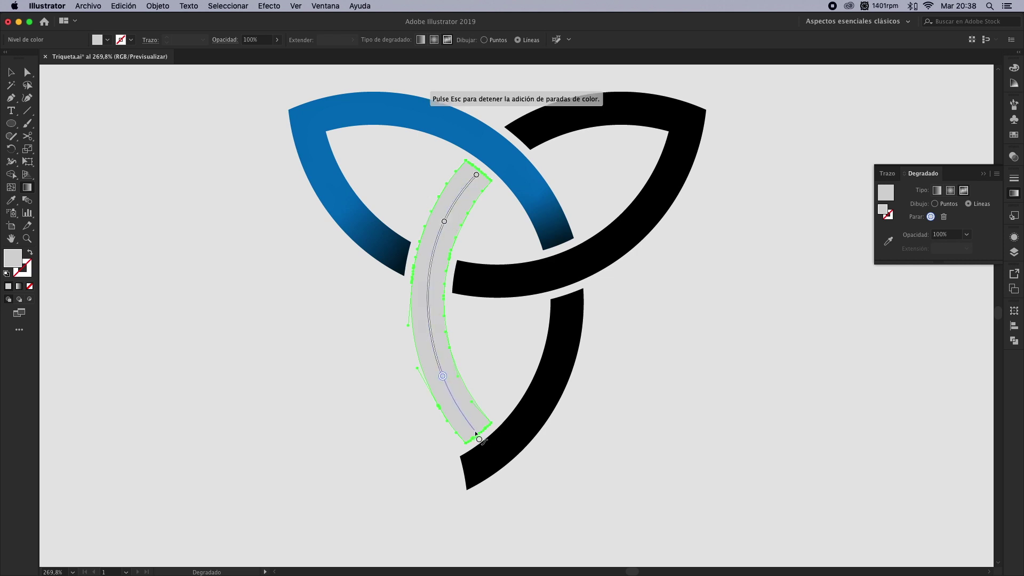
double_click(476, 430)
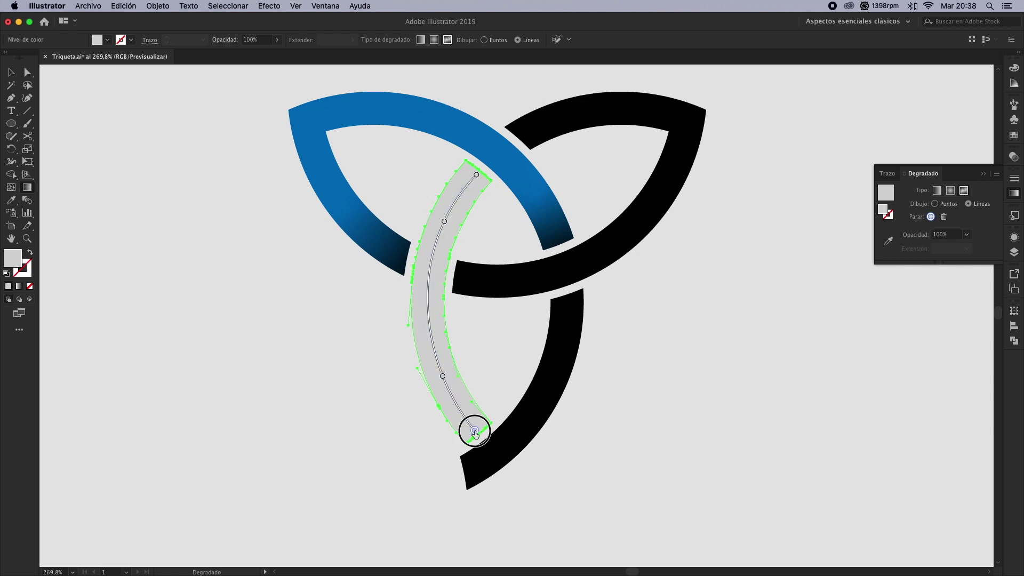
Colour the long curved band's two inner stops with swatch R=0 G=113 B=188 and its end stops with R=0 G=28 B=47
double_click(443, 377)
left_click(365, 424)
double_click(445, 222)
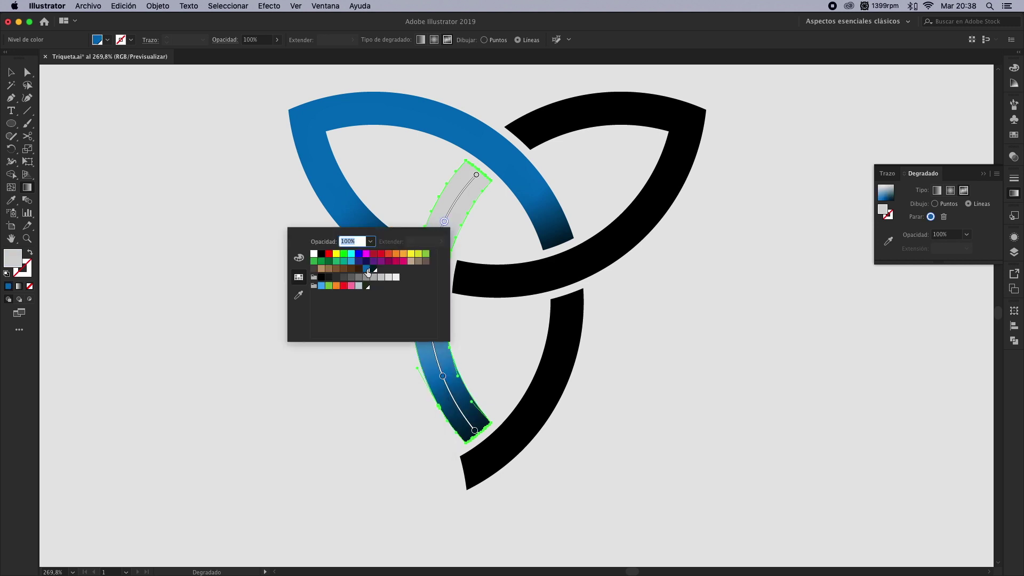
left_click(372, 271)
double_click(477, 174)
left_click(406, 223)
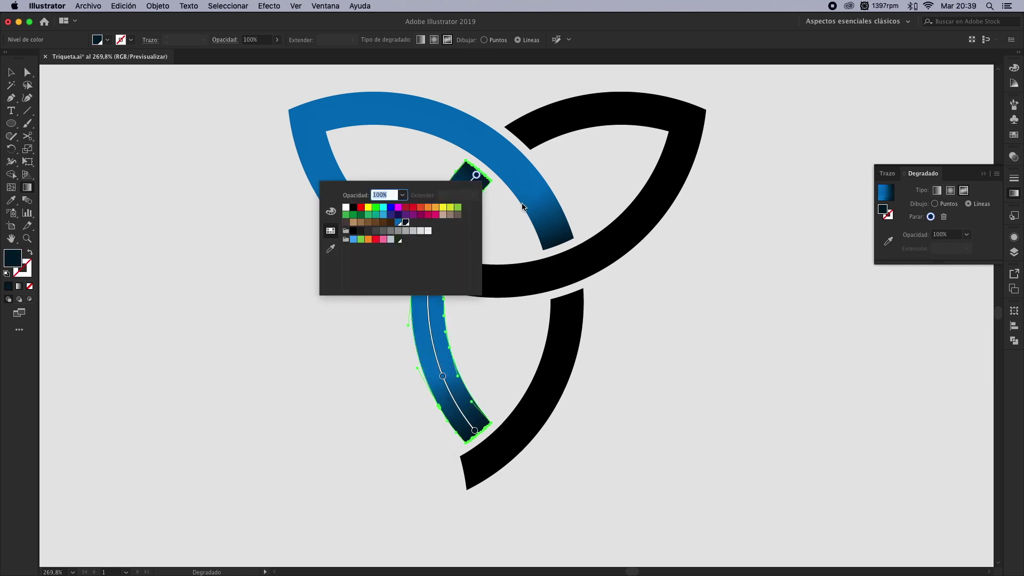
key("Escape")
Apply a freeform gradient to the upper-right band and move its light colour stop to the band's inner end at the knot centre
key("a")
left_click(610, 118)
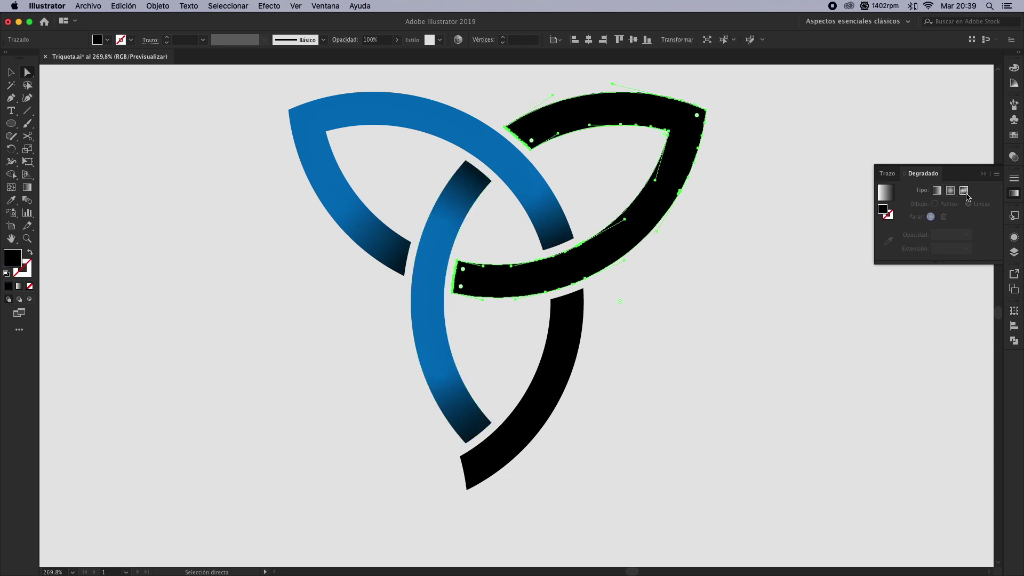
left_click(965, 191)
left_click(482, 284)
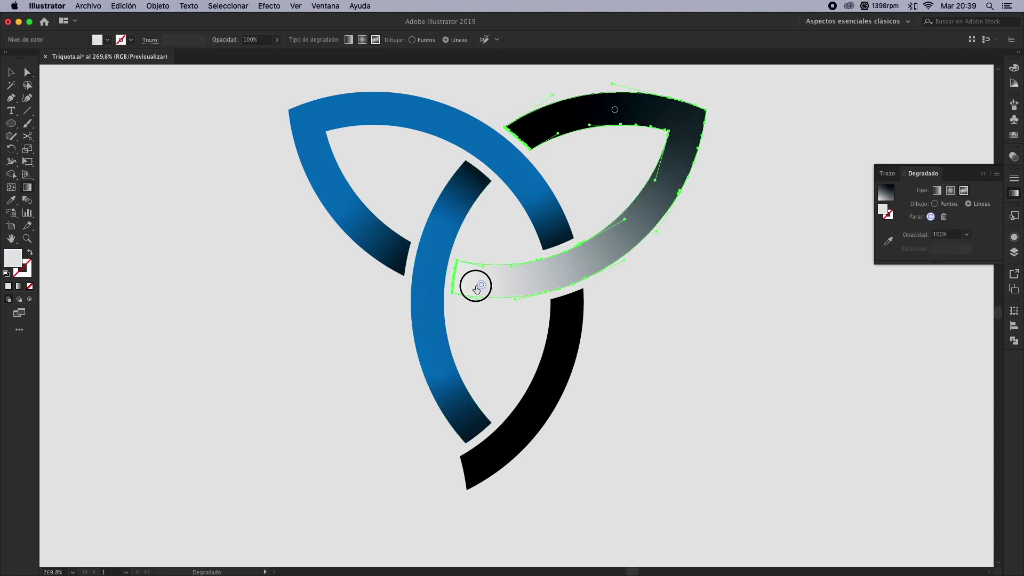
left_click_drag(481, 284, 458, 279)
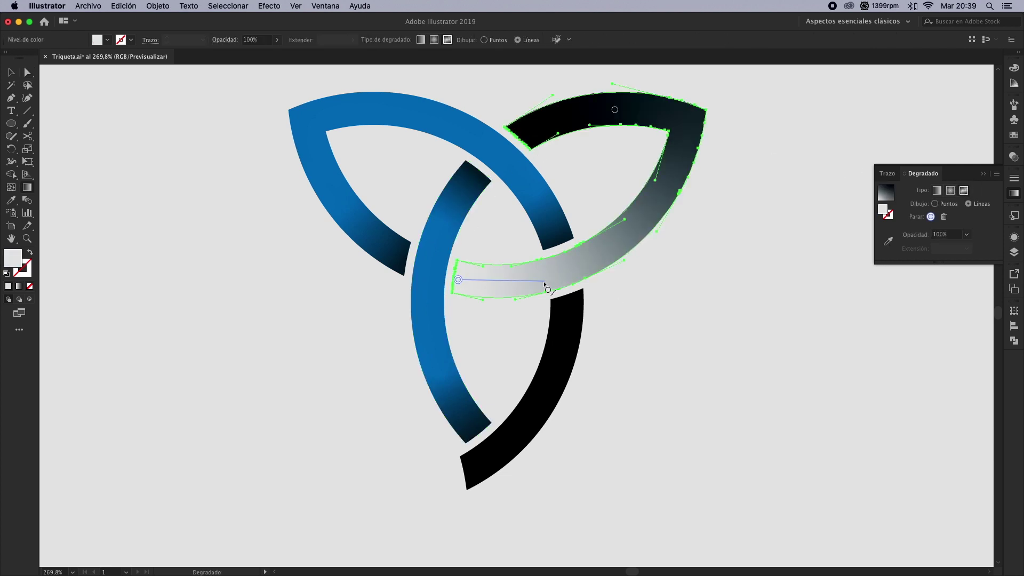
Extend the colour line through the upper-right band around its tip to the upper end, and shift the existing dark stop closer to that end
left_click(520, 281)
left_click(643, 215)
left_click(690, 119)
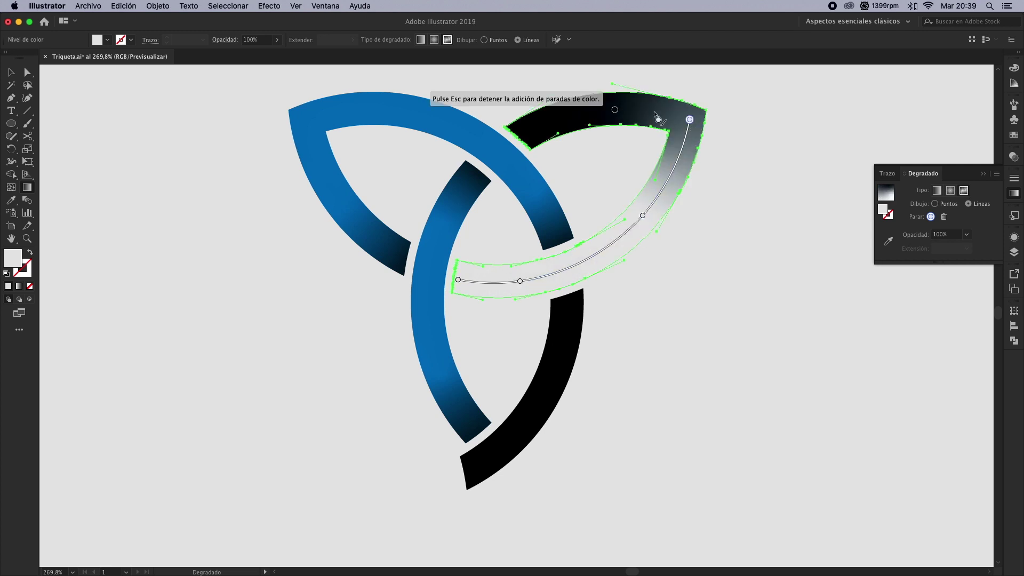
left_click(615, 109)
left_click(522, 136)
left_click_drag(615, 111, 578, 117)
Colour the upper-right band's upper end stop with swatch R=0 G=28 B=47, and the adjacent stop and the tip stop with R=0 G=113 B=188
double_click(522, 135)
left_click(451, 184)
double_click(577, 115)
left_click(500, 157)
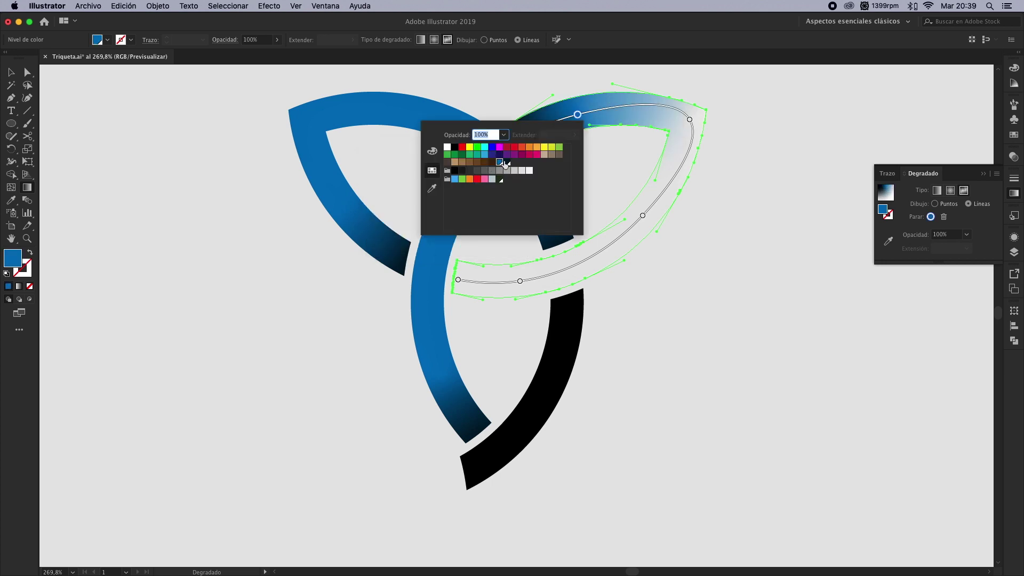
double_click(690, 120)
left_click(612, 168)
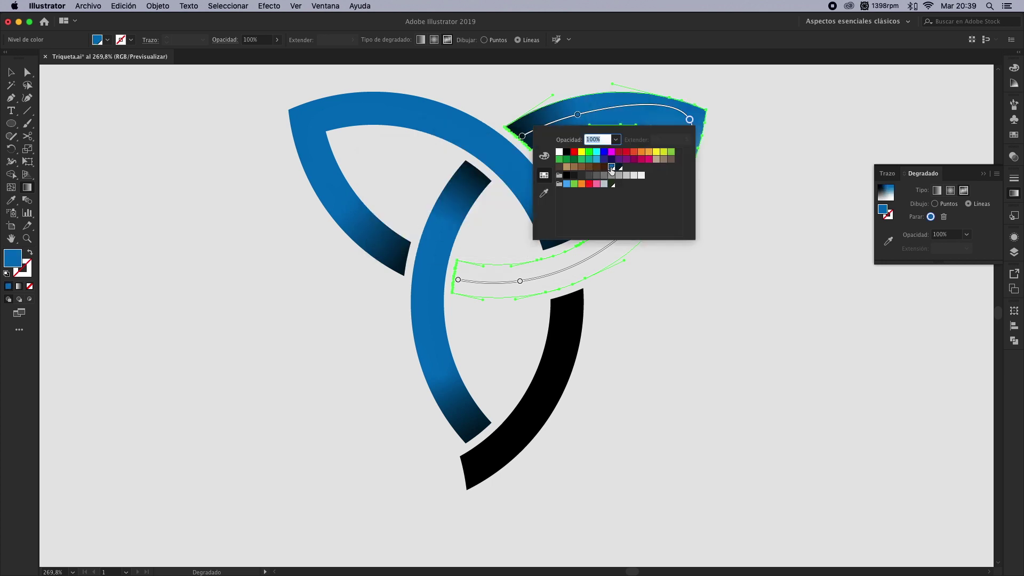
Colour the remaining two inner stops of the upper-right band with swatch R=0 G=113 B=188 and its central end stop with R=0 G=28 B=47
double_click(520, 282)
left_click(443, 328)
left_click(643, 217)
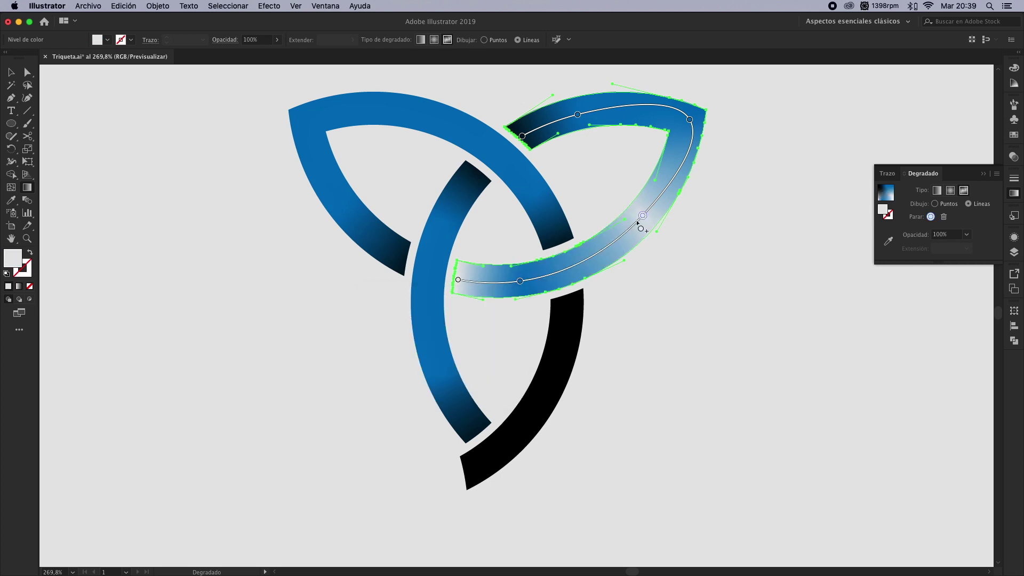
double_click(643, 215)
left_click(565, 262)
double_click(458, 280)
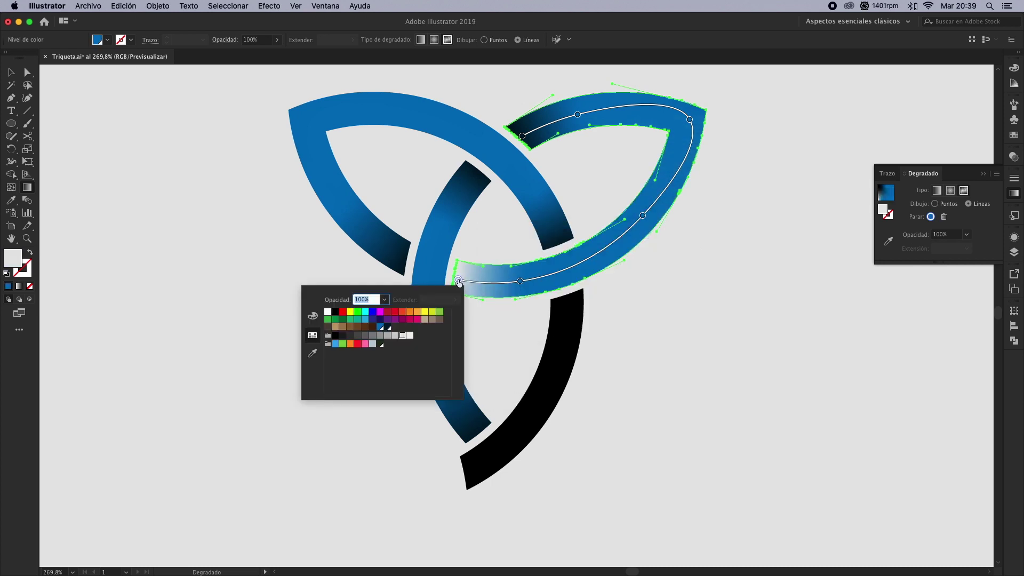
left_click(390, 328)
left_click(617, 348)
Apply a freeform gradient to the black lower-right band and run its colour line from the lower end through two inner stops to the upper end
key("a")
left_click(579, 348)
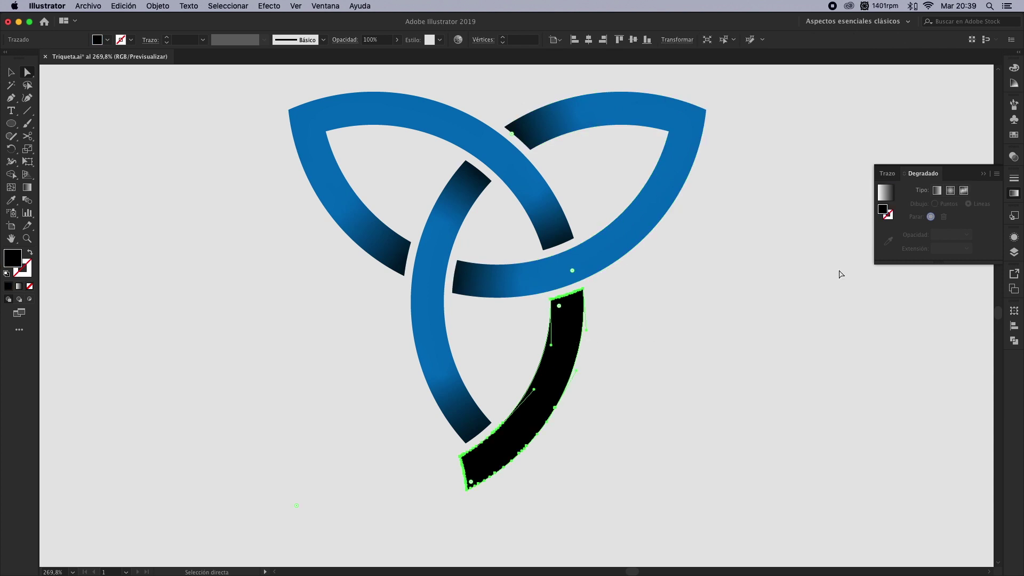
left_click(963, 192)
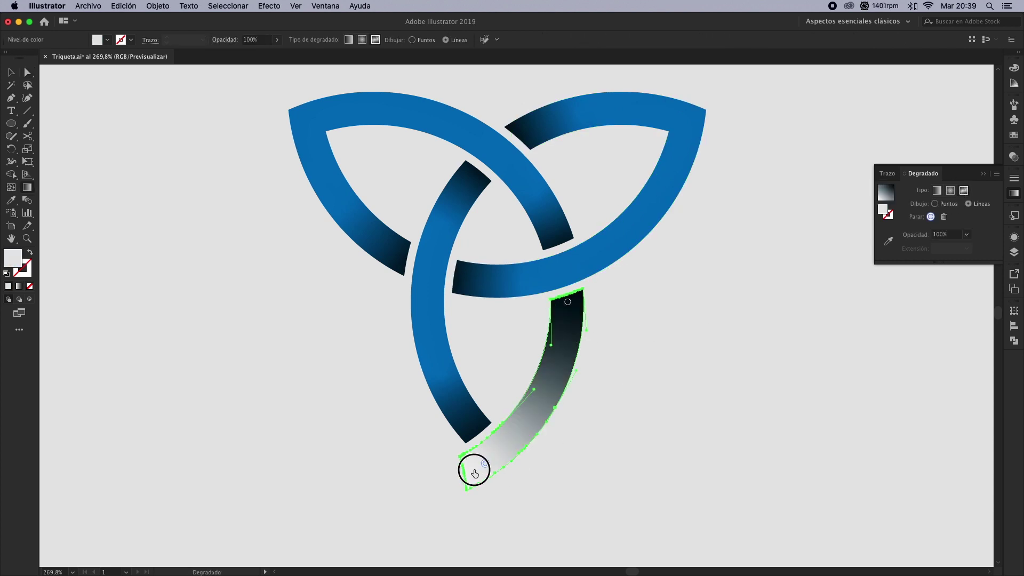
left_click(471, 472)
left_click(505, 447)
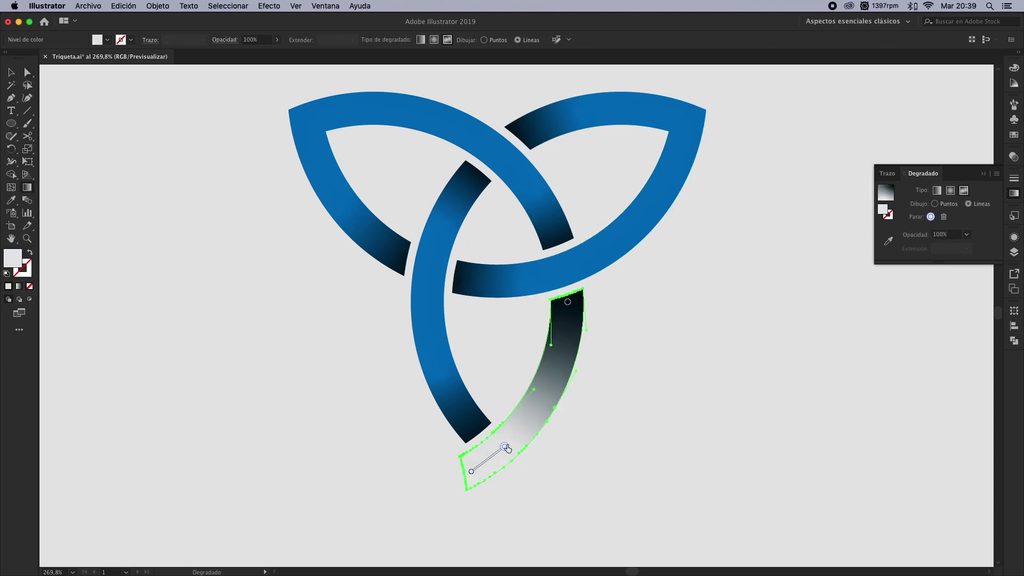
left_click(566, 338)
left_click(568, 302)
Colour the upper and lower end stops of the lower-right band with swatch R=0 G=28 B=47
double_click(568, 302)
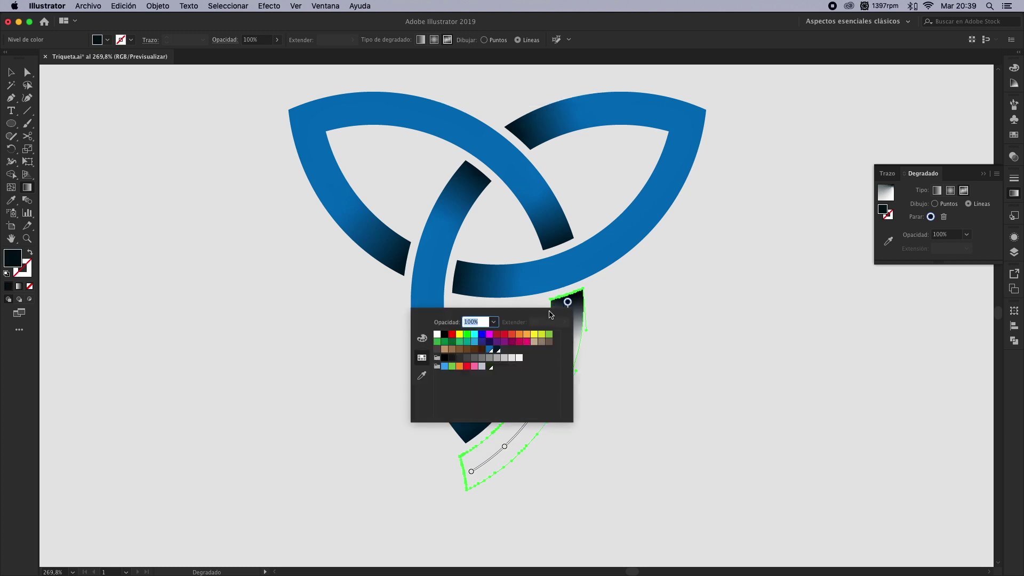
double_click(471, 471)
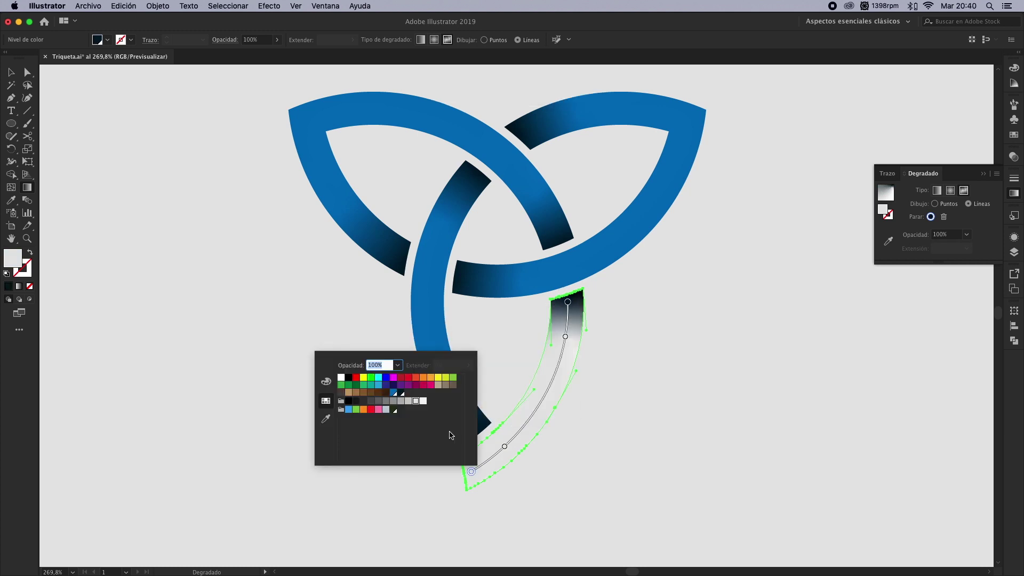
left_click(395, 393)
Colour the two inner stops of the lower-right band with swatch R=0 G=113 B=188 and deselect the band
left_click(504, 447)
double_click(505, 446)
left_click(427, 493)
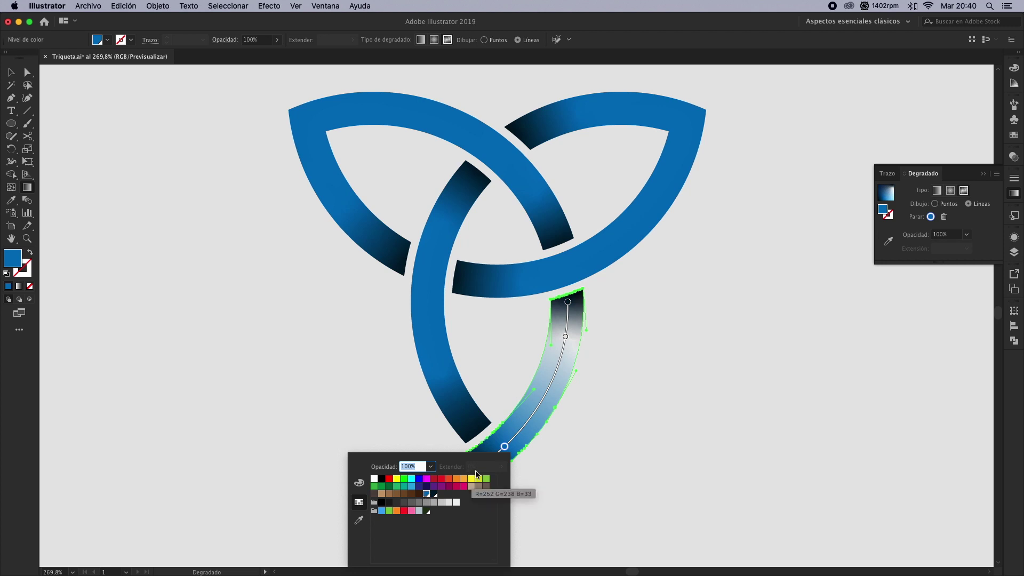
double_click(565, 336)
left_click(488, 385)
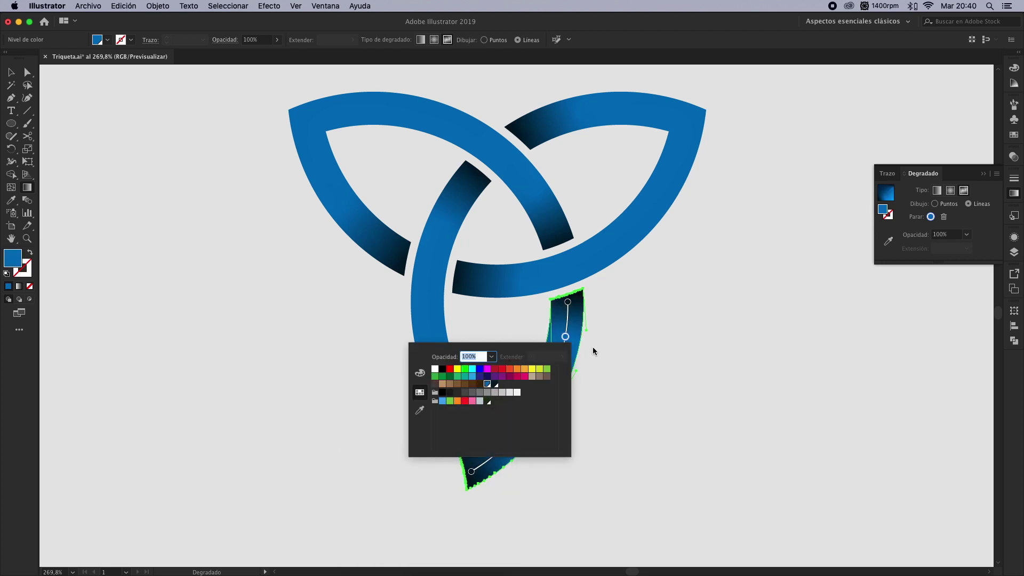
left_click(596, 345)
key("v")
left_click(654, 336)
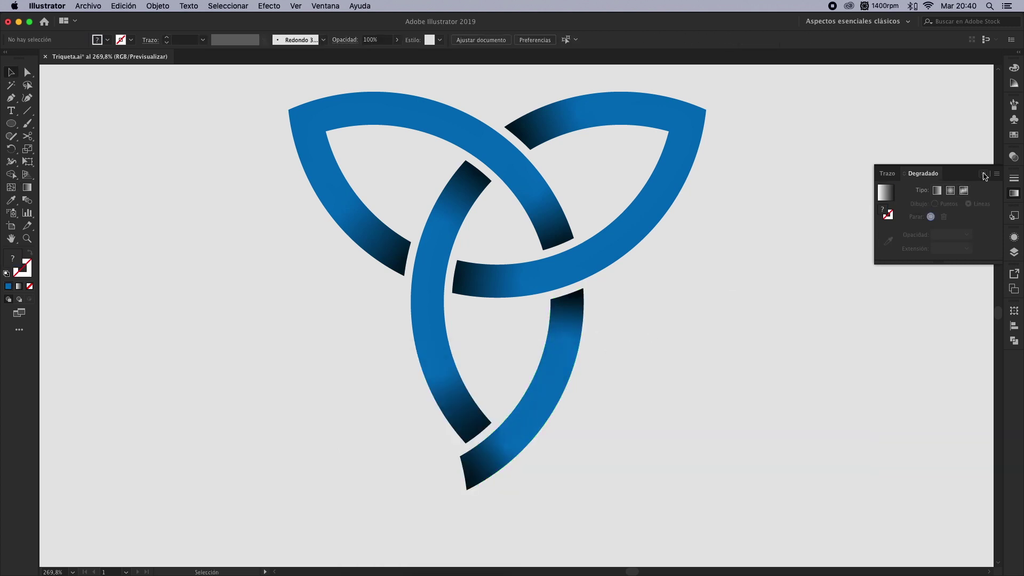
Show the Símbolo layer with the black knot and its guides, and fit the whole artboard in view
left_click(984, 175)
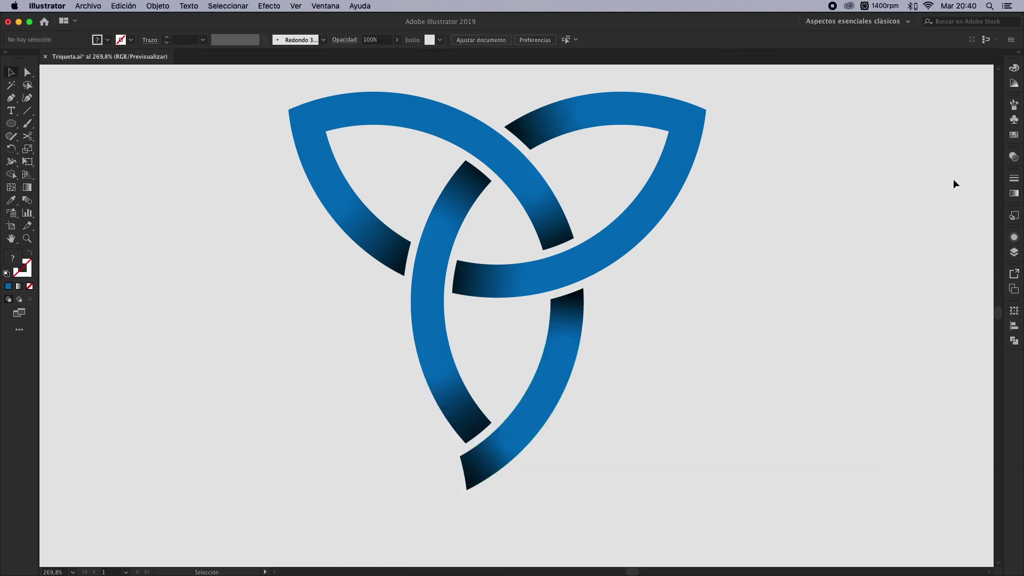
left_click(1012, 253)
left_click(883, 172)
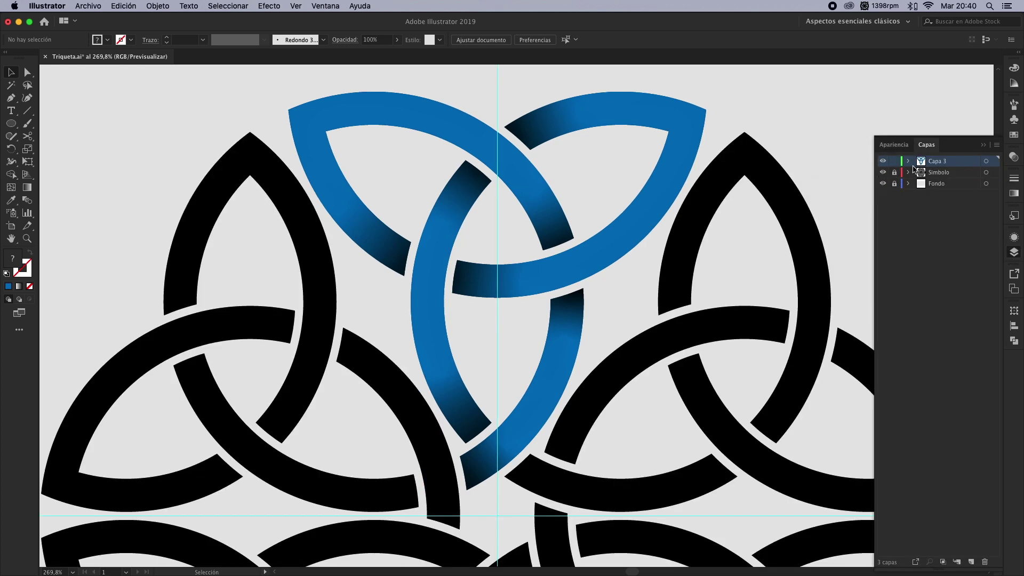
left_click(983, 147)
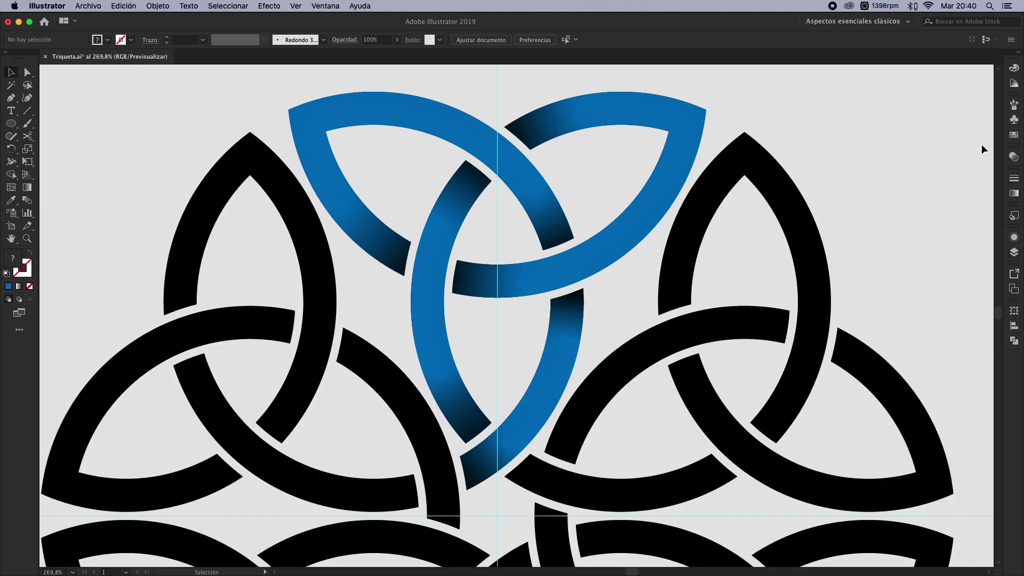
key("super+0")
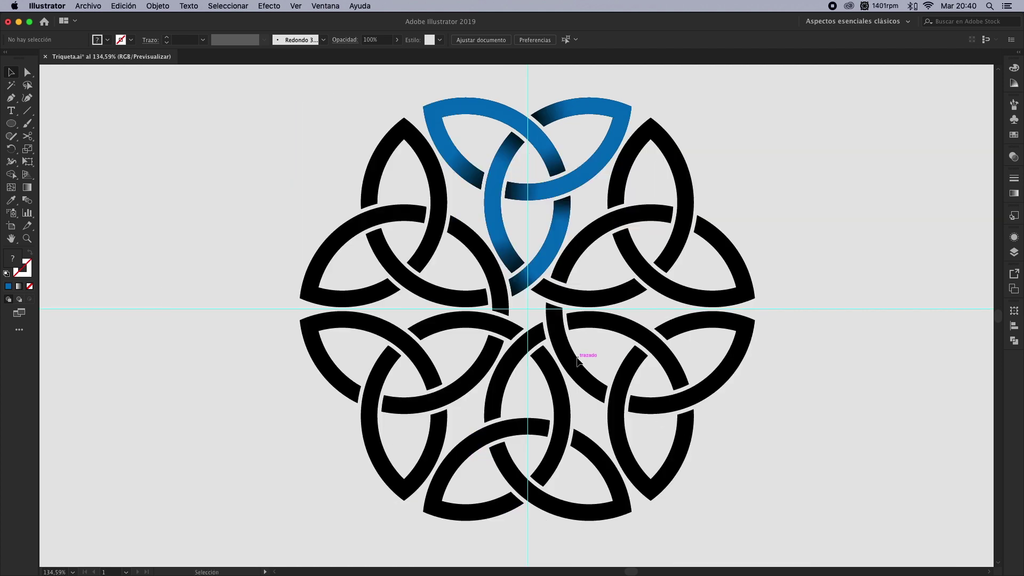
Select the entire blue triquetra and create a copy rotated 60° about the intersection of the guides
left_click(1014, 253)
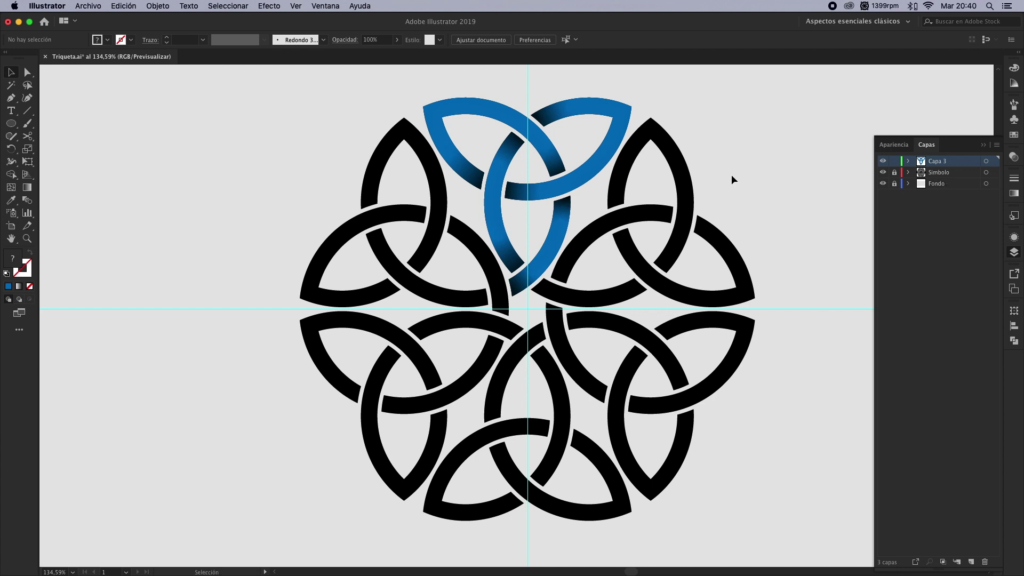
key("super+a")
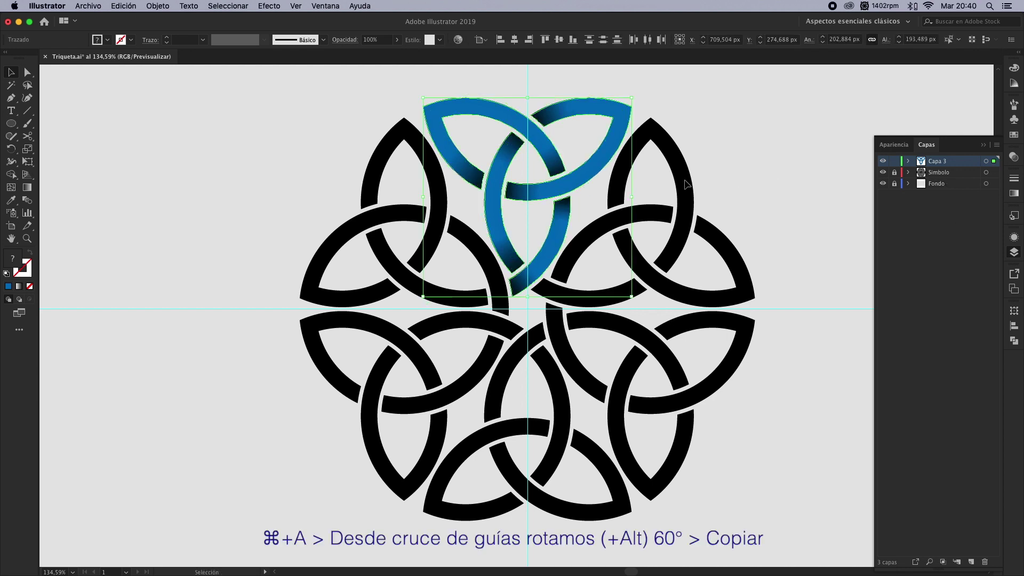
key("r")
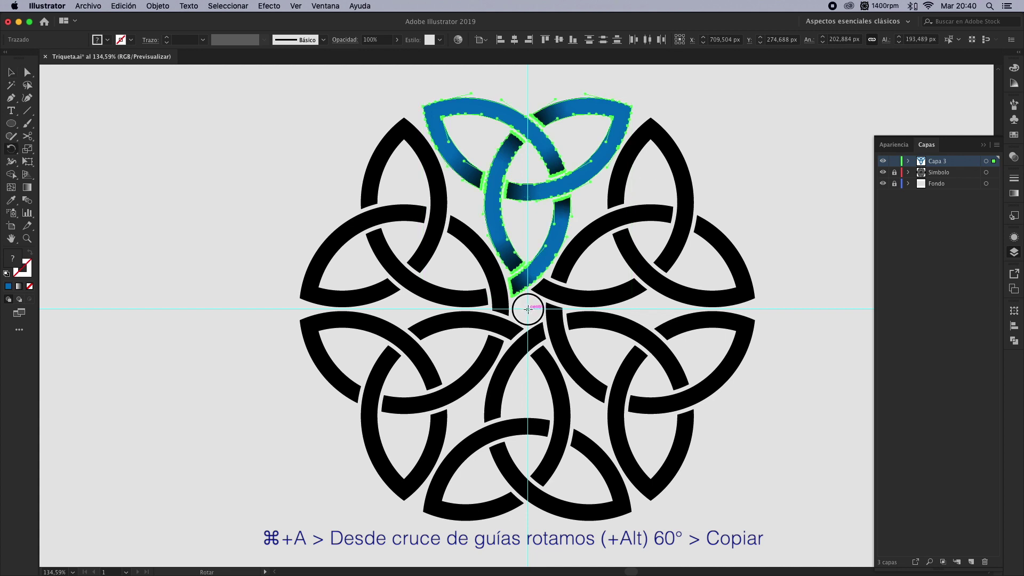
left_click(527, 309, "alt")
left_click(768, 223)
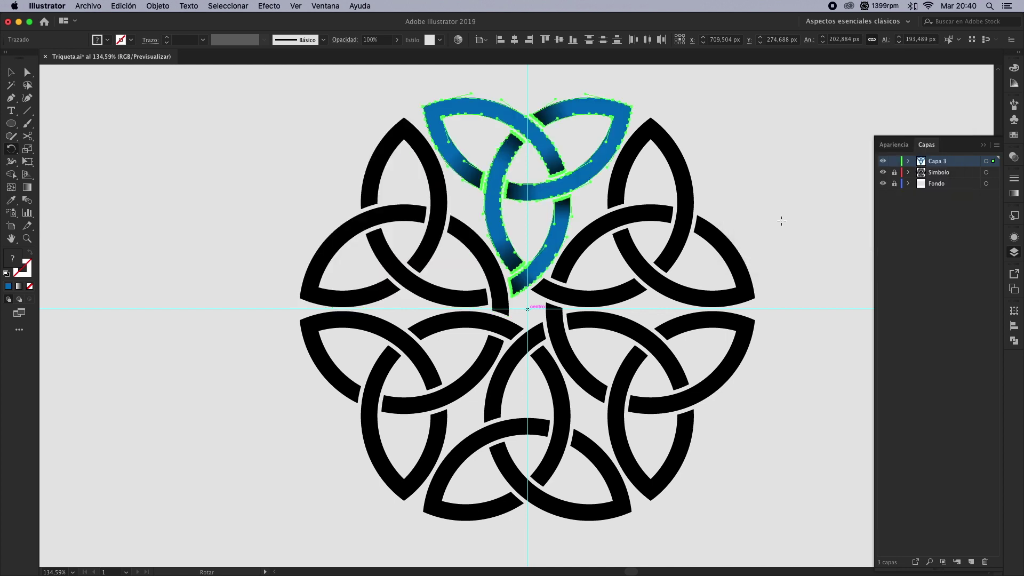
Repeat the rotated copy four more times to complete the ring of six blue triquetras
key("super+d")
key("super+d")
key("super+d")
key("super+d")
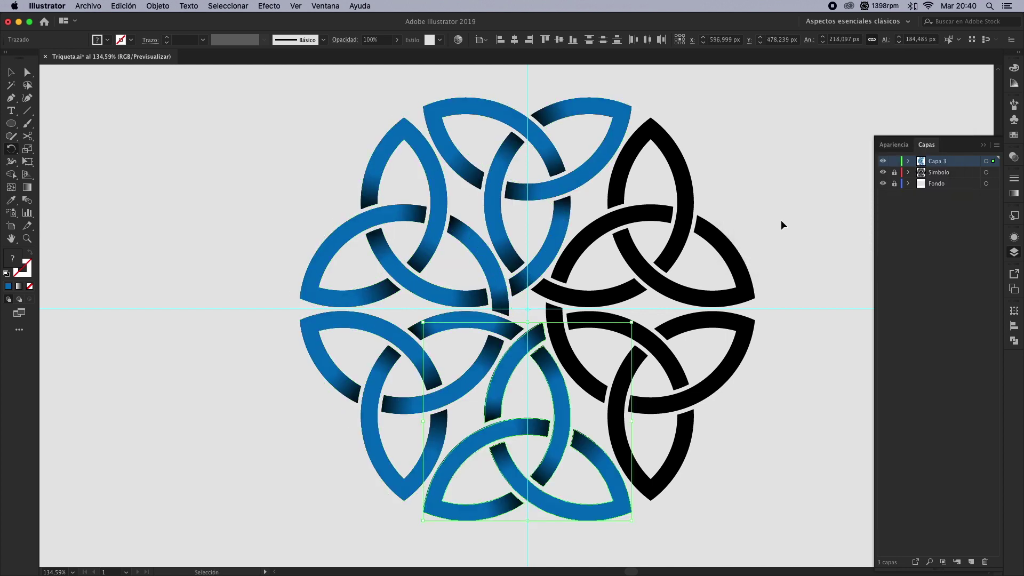
key("r")
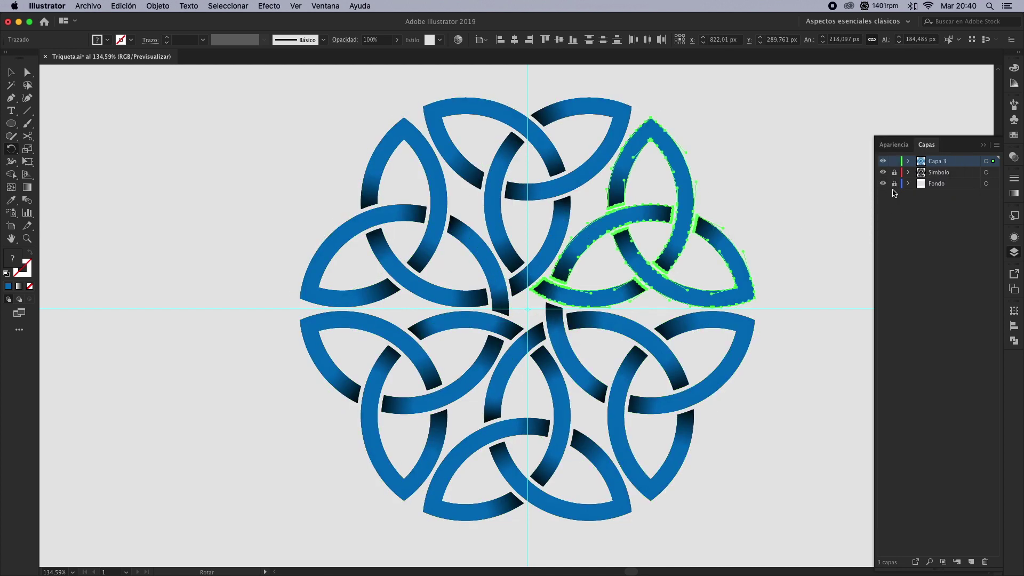
Hide the Símbolo layer and deselect all artwork
left_click(884, 174)
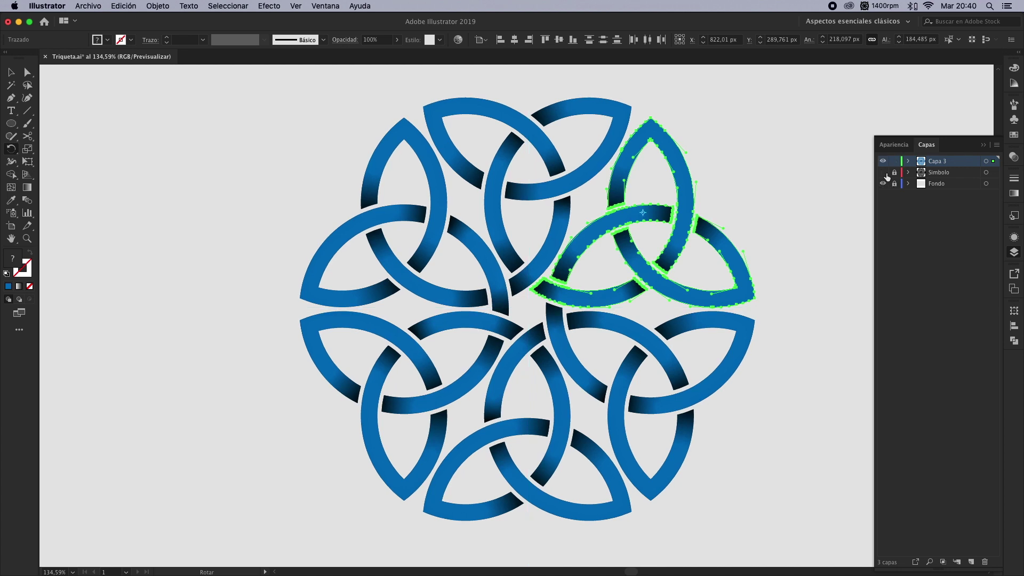
left_click(984, 144)
key("super+shift+a")
key("v")
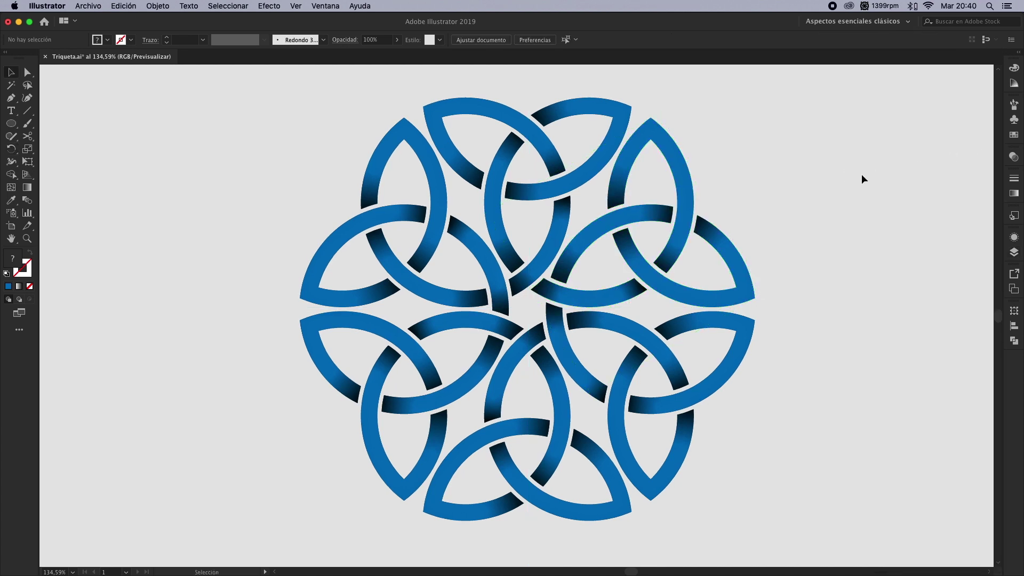
Edit the global swatch R=0 G=113 B=188 with preview on, setting it to the brown R=180 G=141 B=103
left_click(1017, 138)
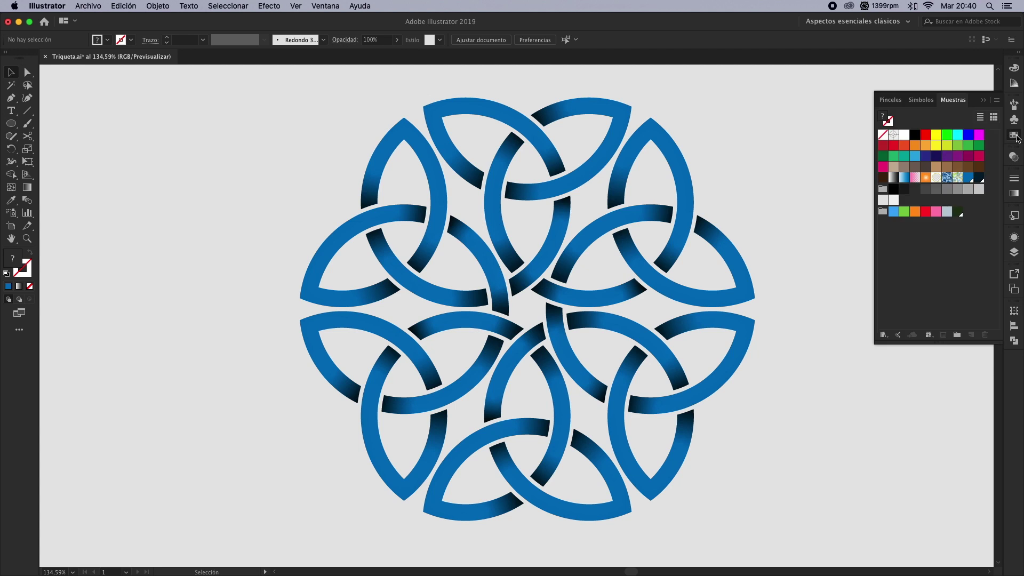
double_click(968, 178)
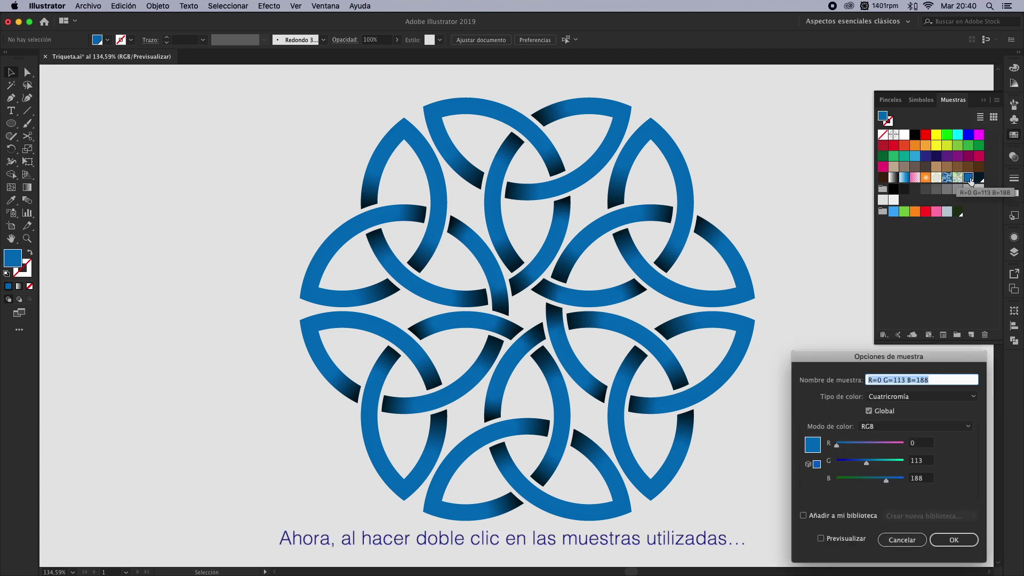
left_click(840, 543)
left_click_drag(837, 445, 884, 449)
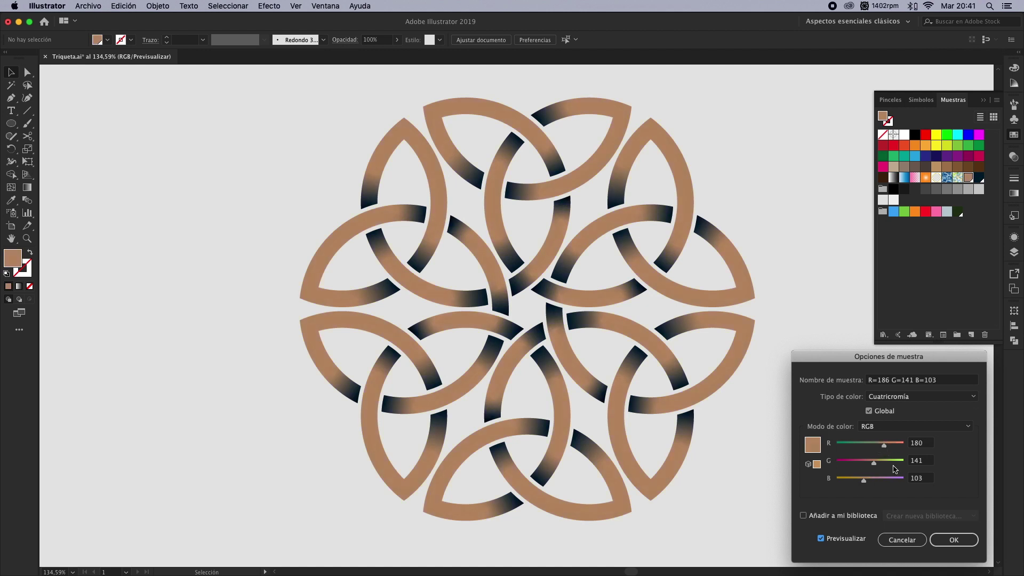
left_click(947, 540)
Edit the global swatch R=0 G=28 B=47 with preview on, setting it to the purple R=106 G=80 B=103
double_click(980, 180)
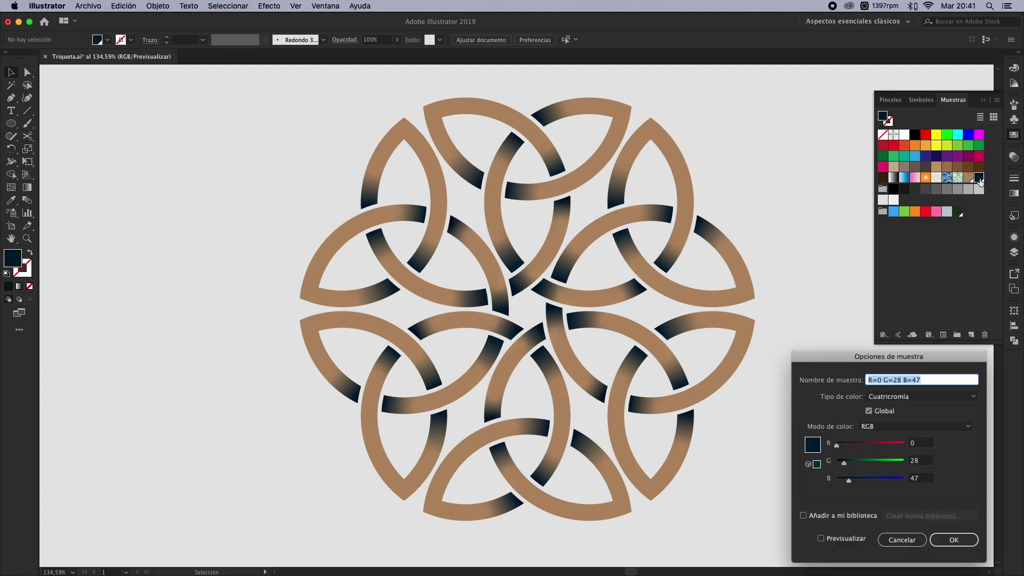
left_click(839, 540)
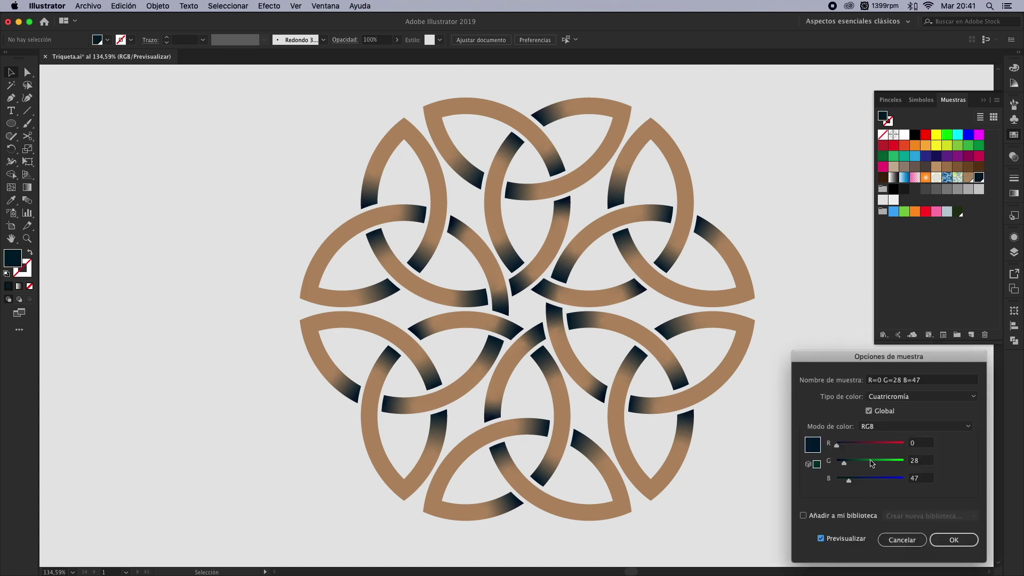
left_click_drag(854, 447, 865, 483)
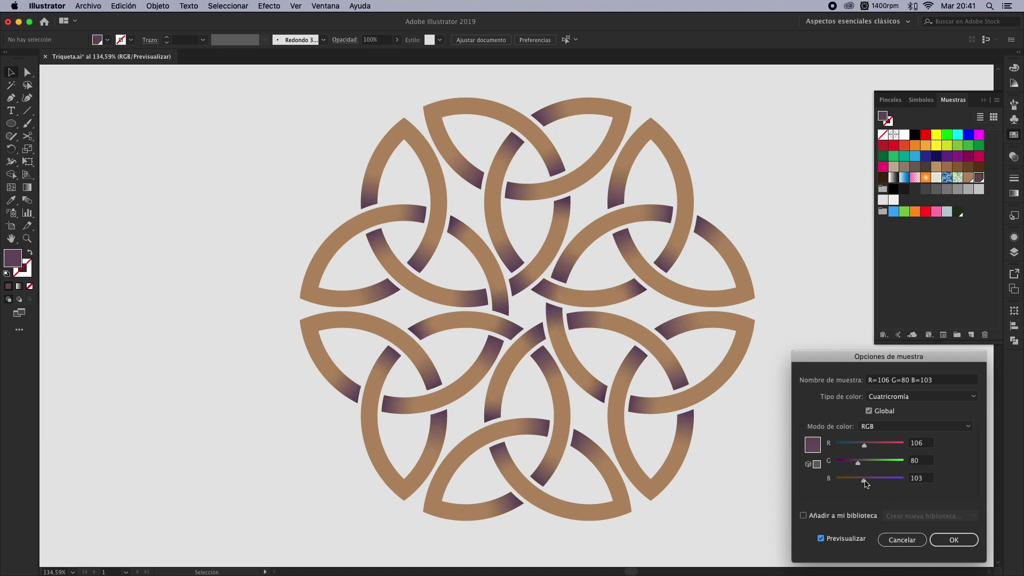
key("Return")
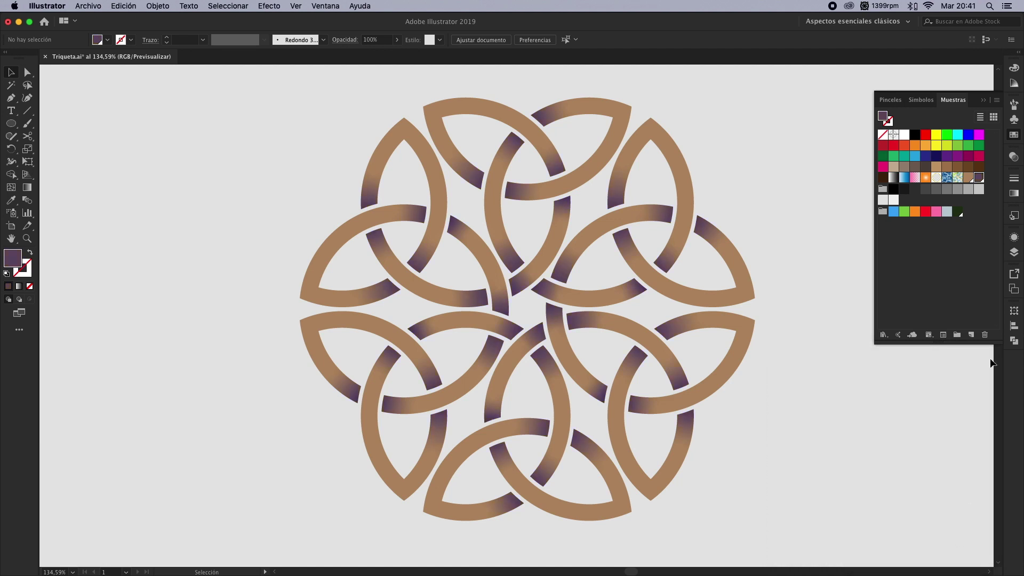
left_click(984, 100)
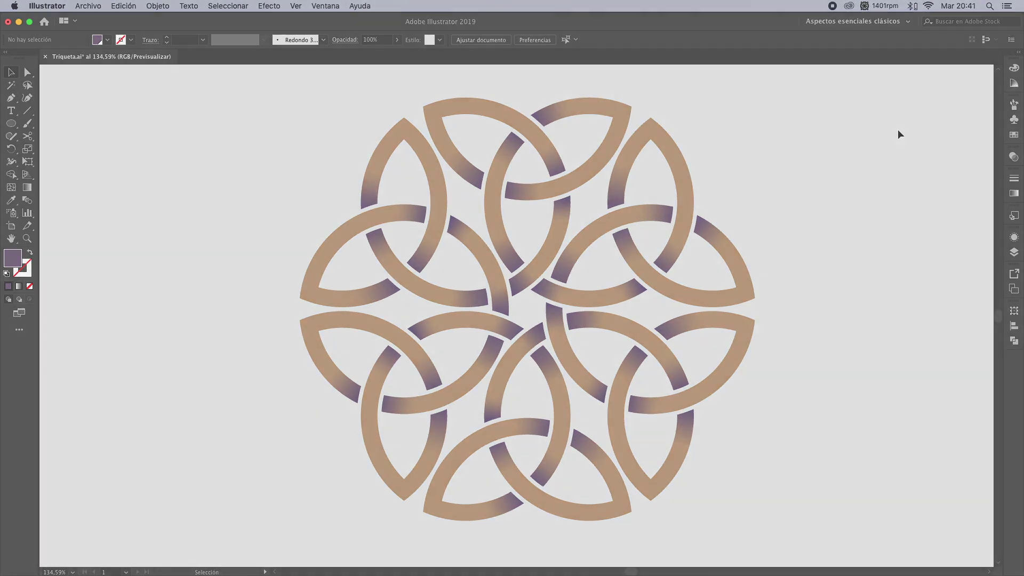